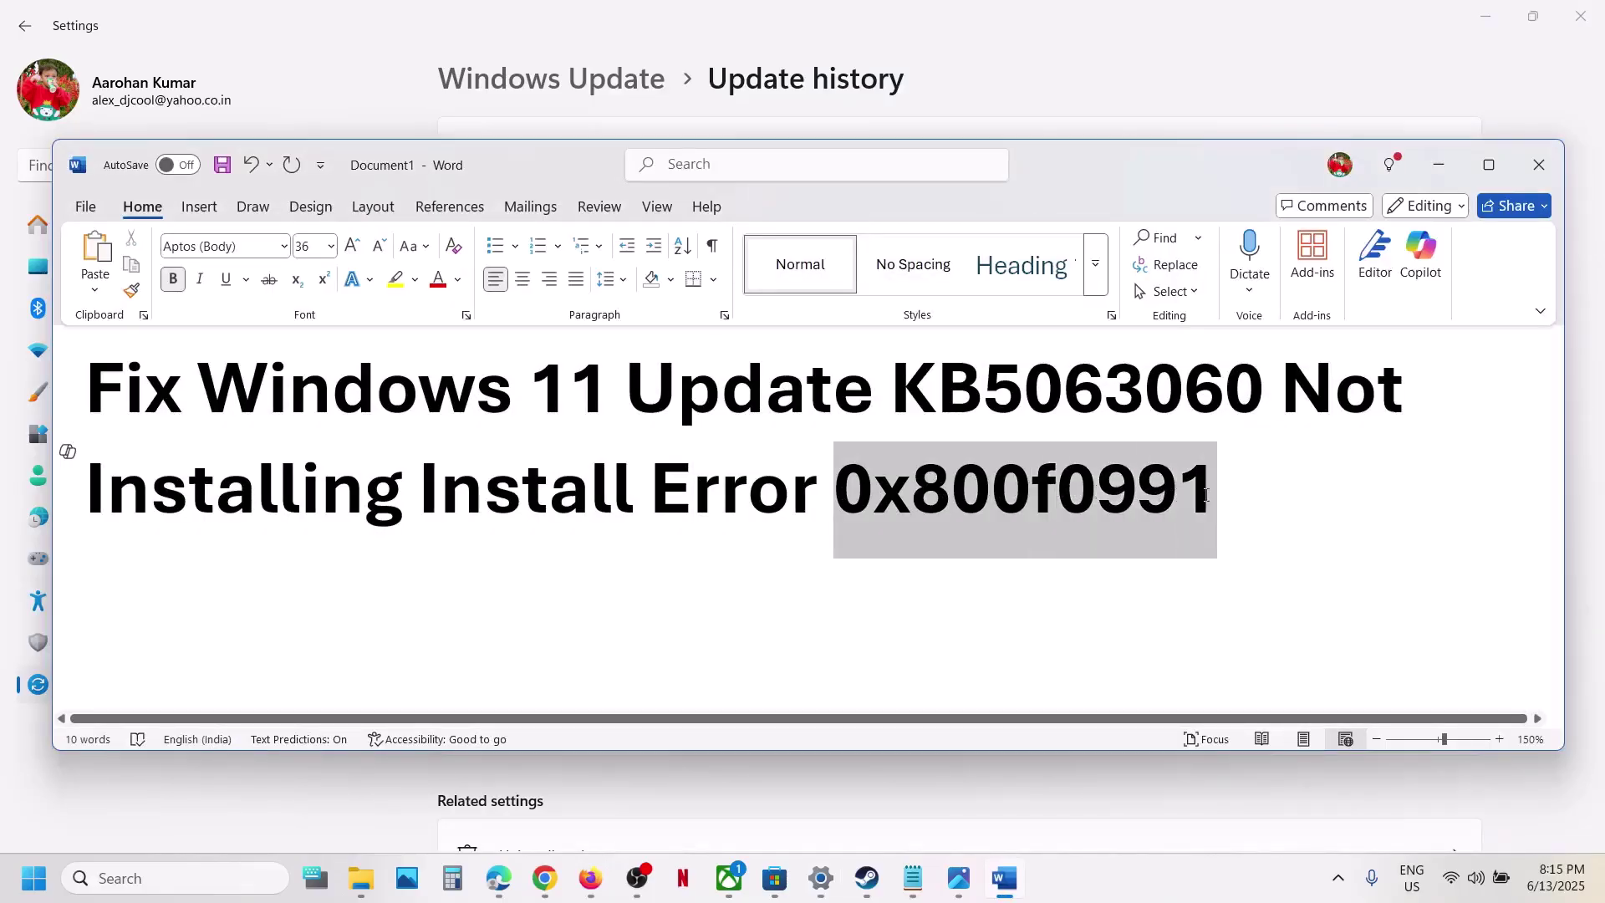
Pause Windows updates for 1 week in Settings and resume them
{"action": "left_click", "coordinate": [1253, 66]}
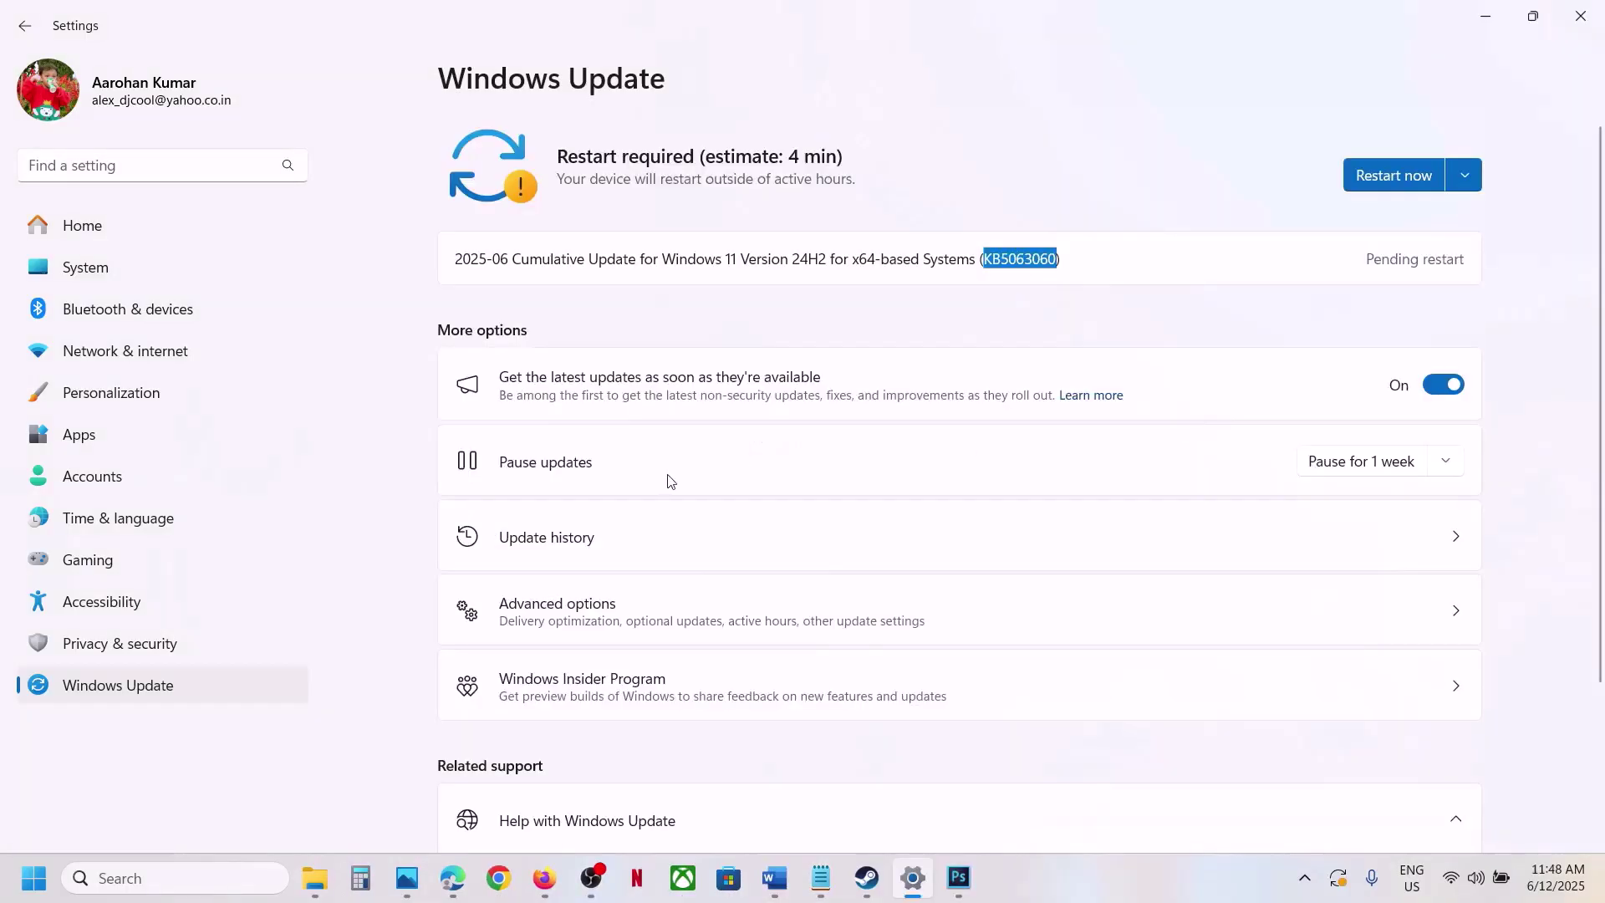
{"action": "left_click", "coordinate": [1345, 474]}
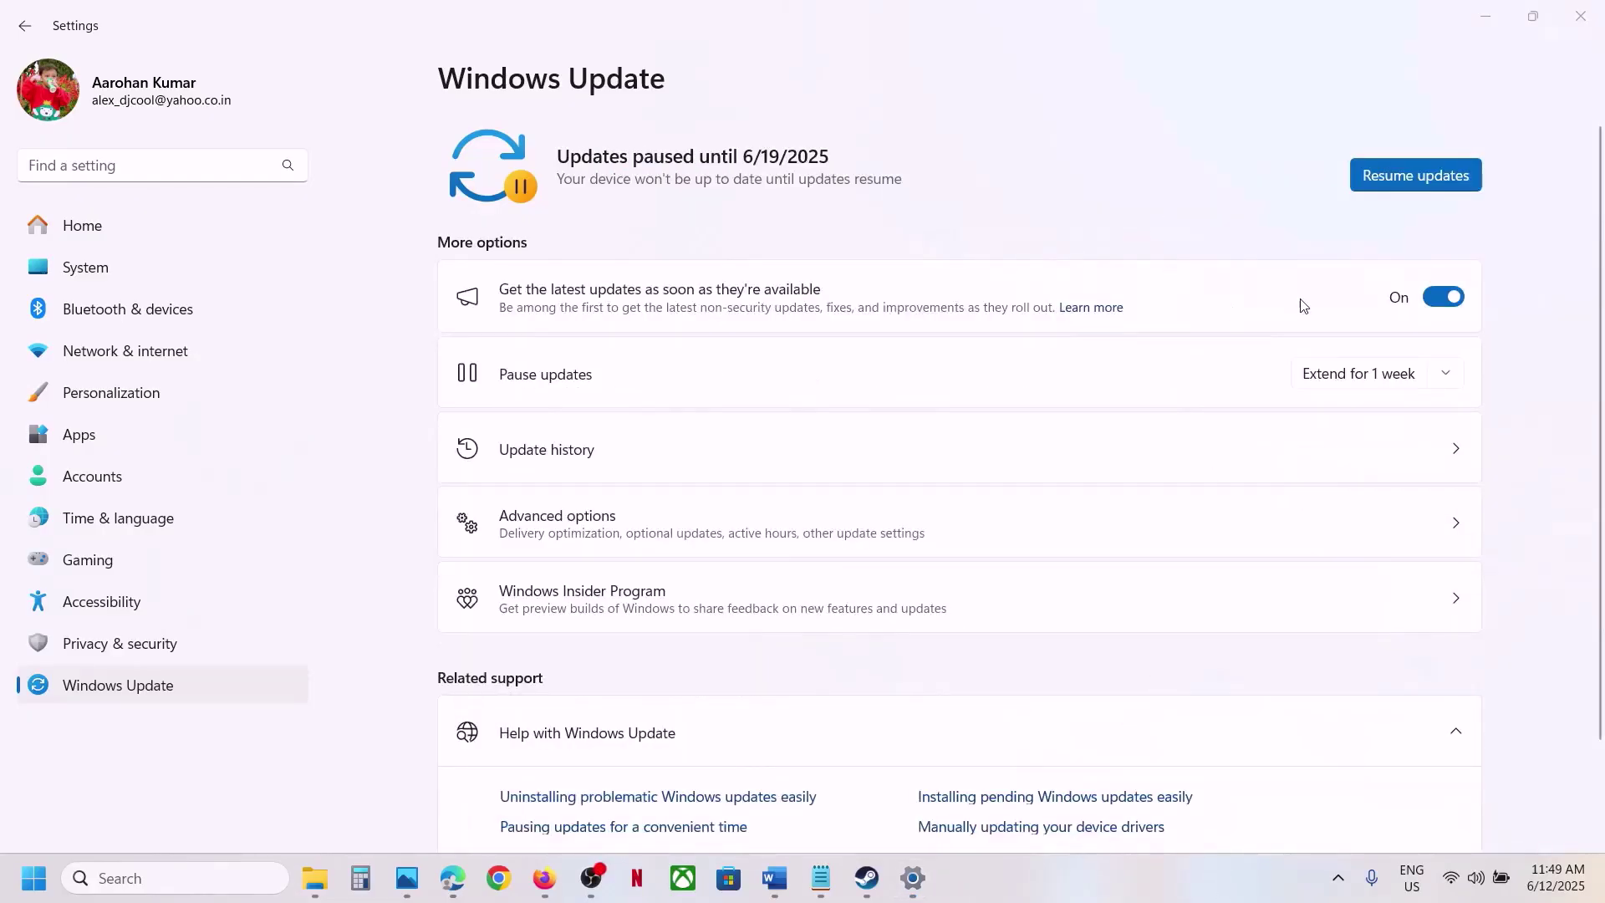
{"action": "left_click", "coordinate": [1409, 177]}
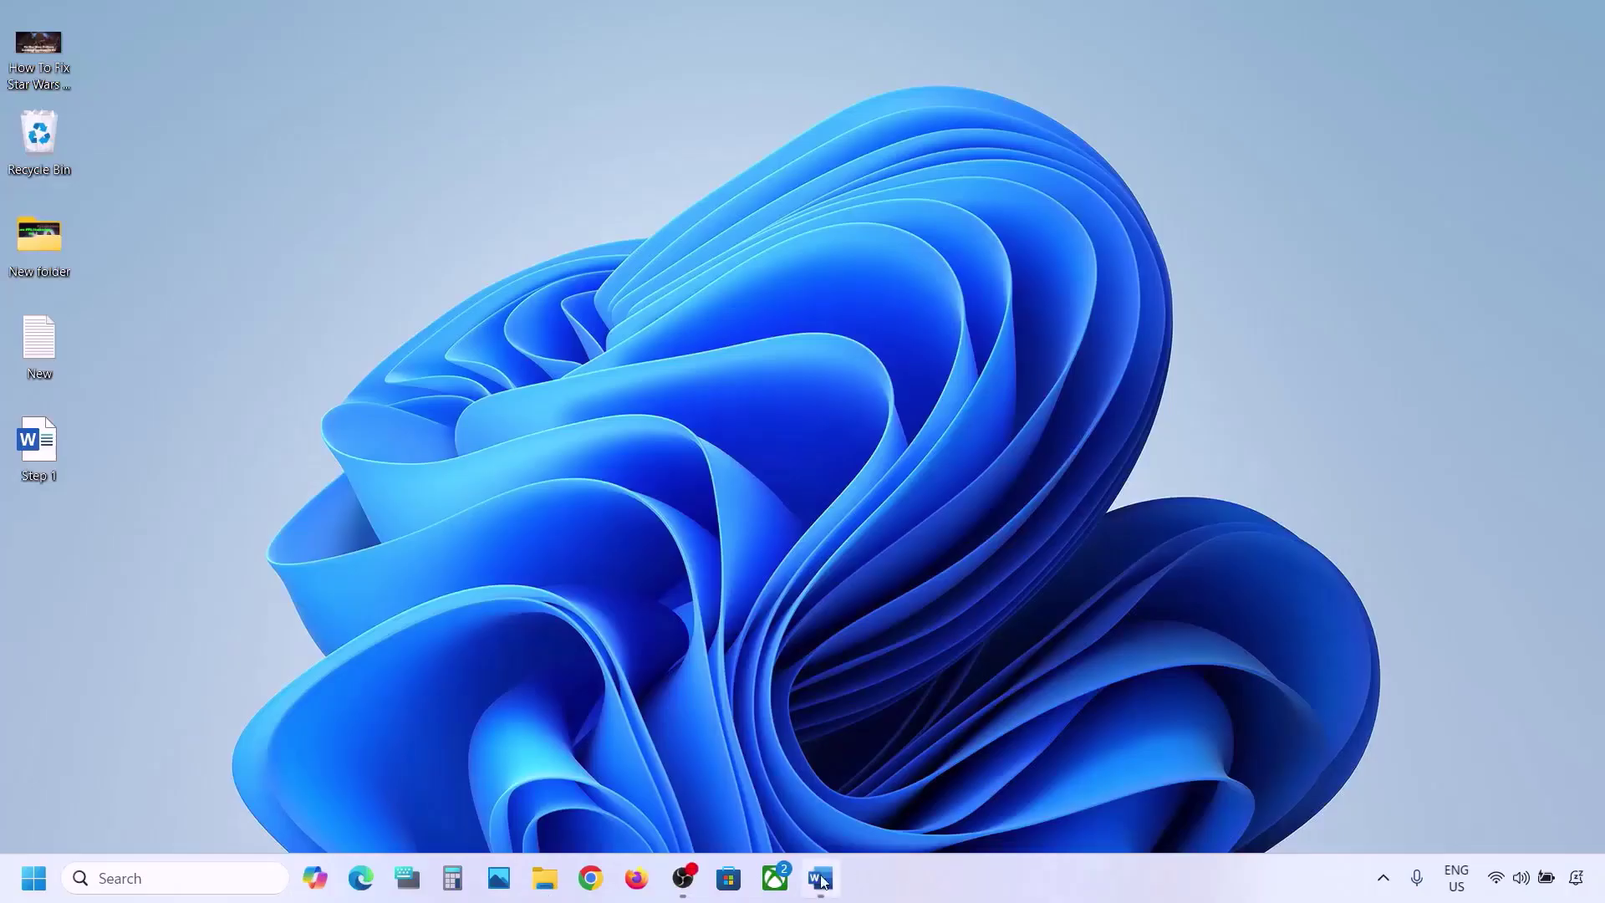
Highlight the Step 1 instruction in the Word notes and open the Windows Services console
{"action": "left_click", "coordinate": [820, 879]}
{"action": "left_click_drag", "start_coordinate": [294, 341], "coordinate": [949, 333]}
{"action": "left_click", "coordinate": [125, 876]}
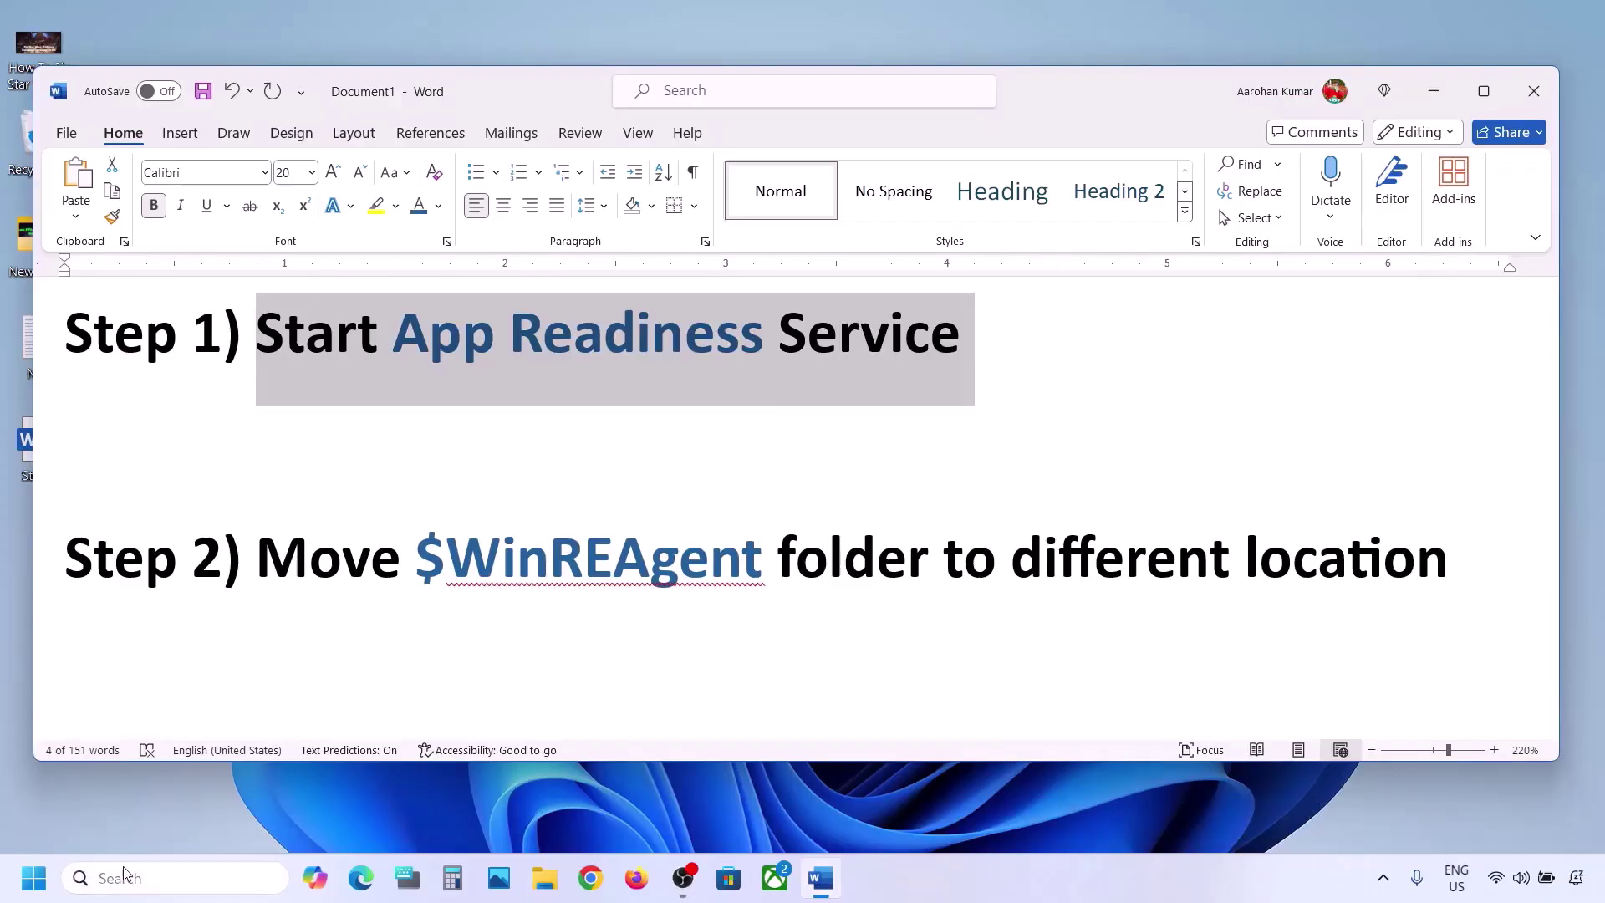
{"action": "type", "text": "services"}
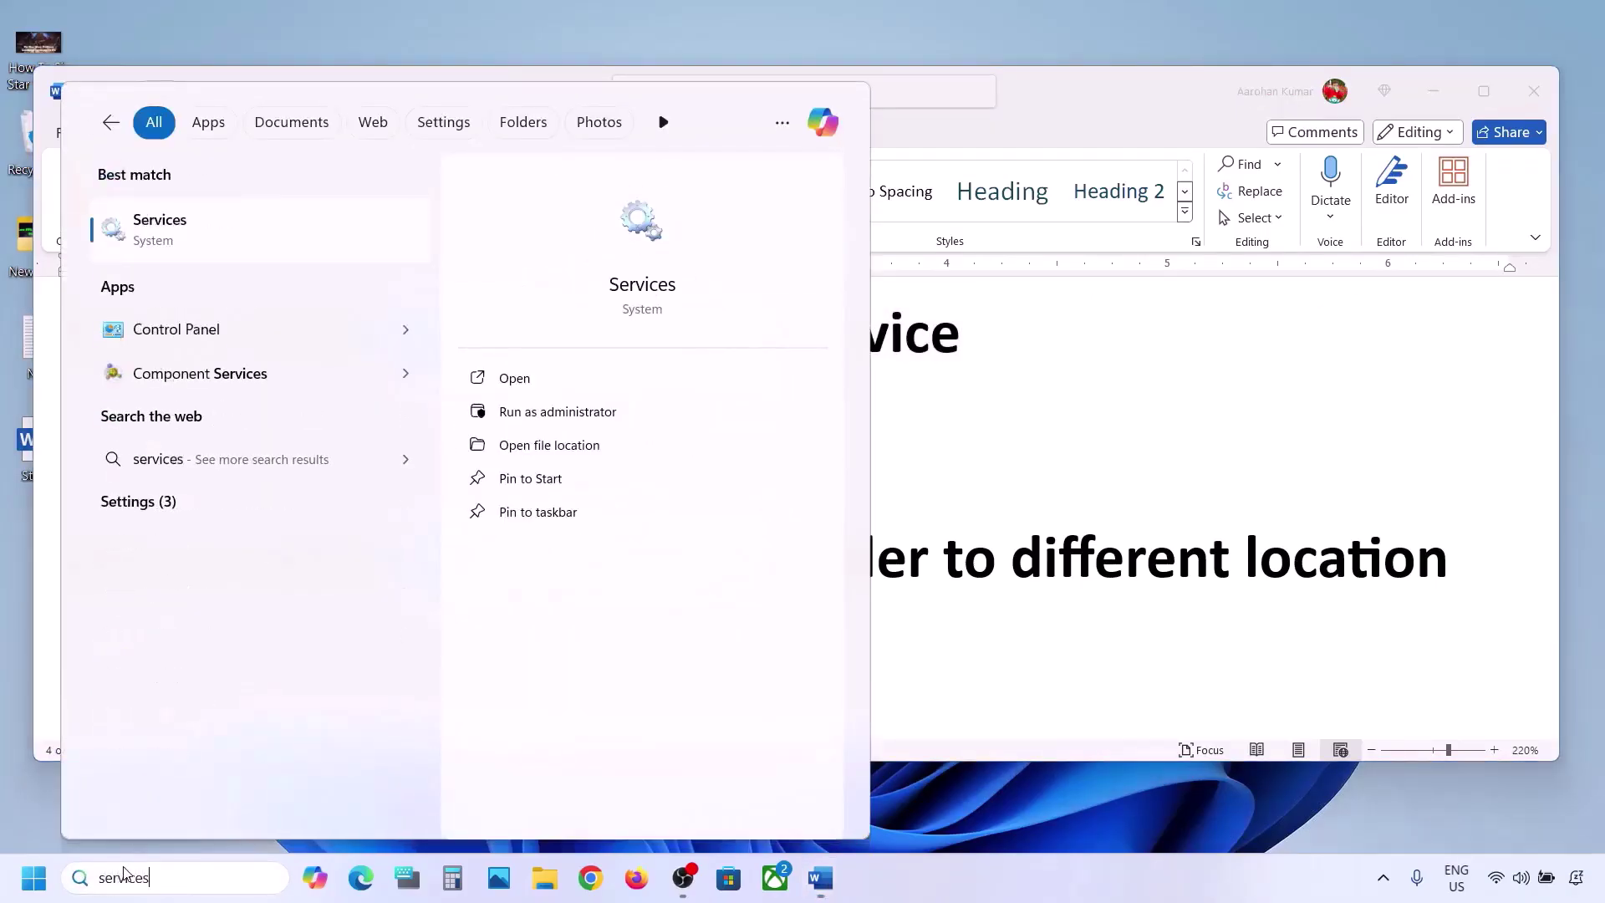
{"action": "left_click", "coordinate": [203, 242]}
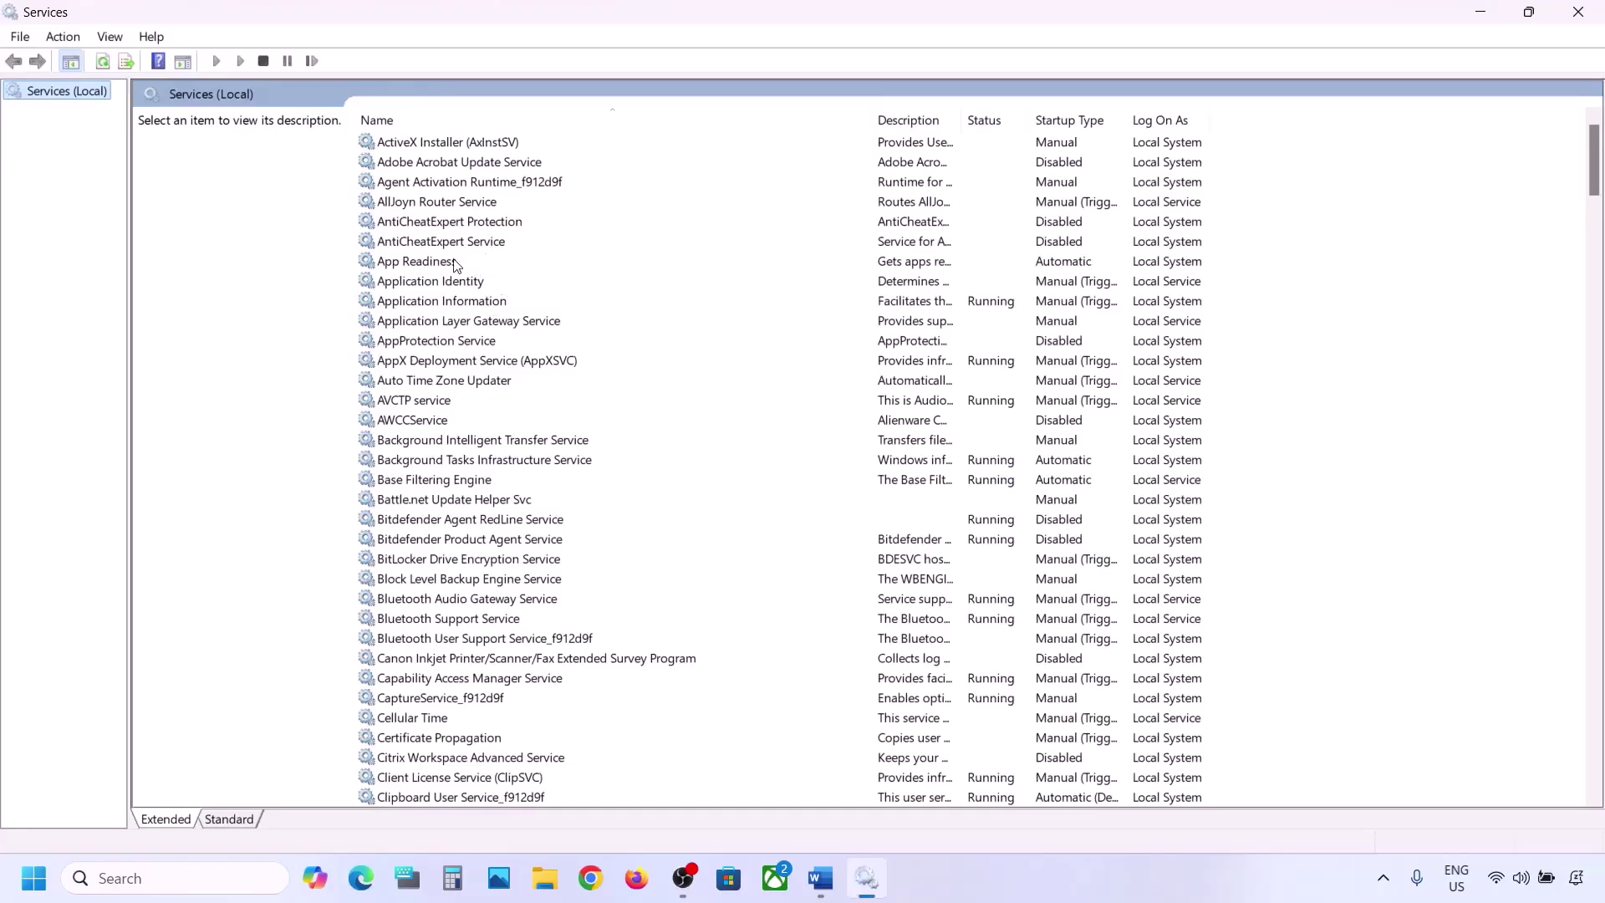
Set the App Readiness service's startup type to Automatic and start the service
{"action": "left_click", "coordinate": [456, 264]}
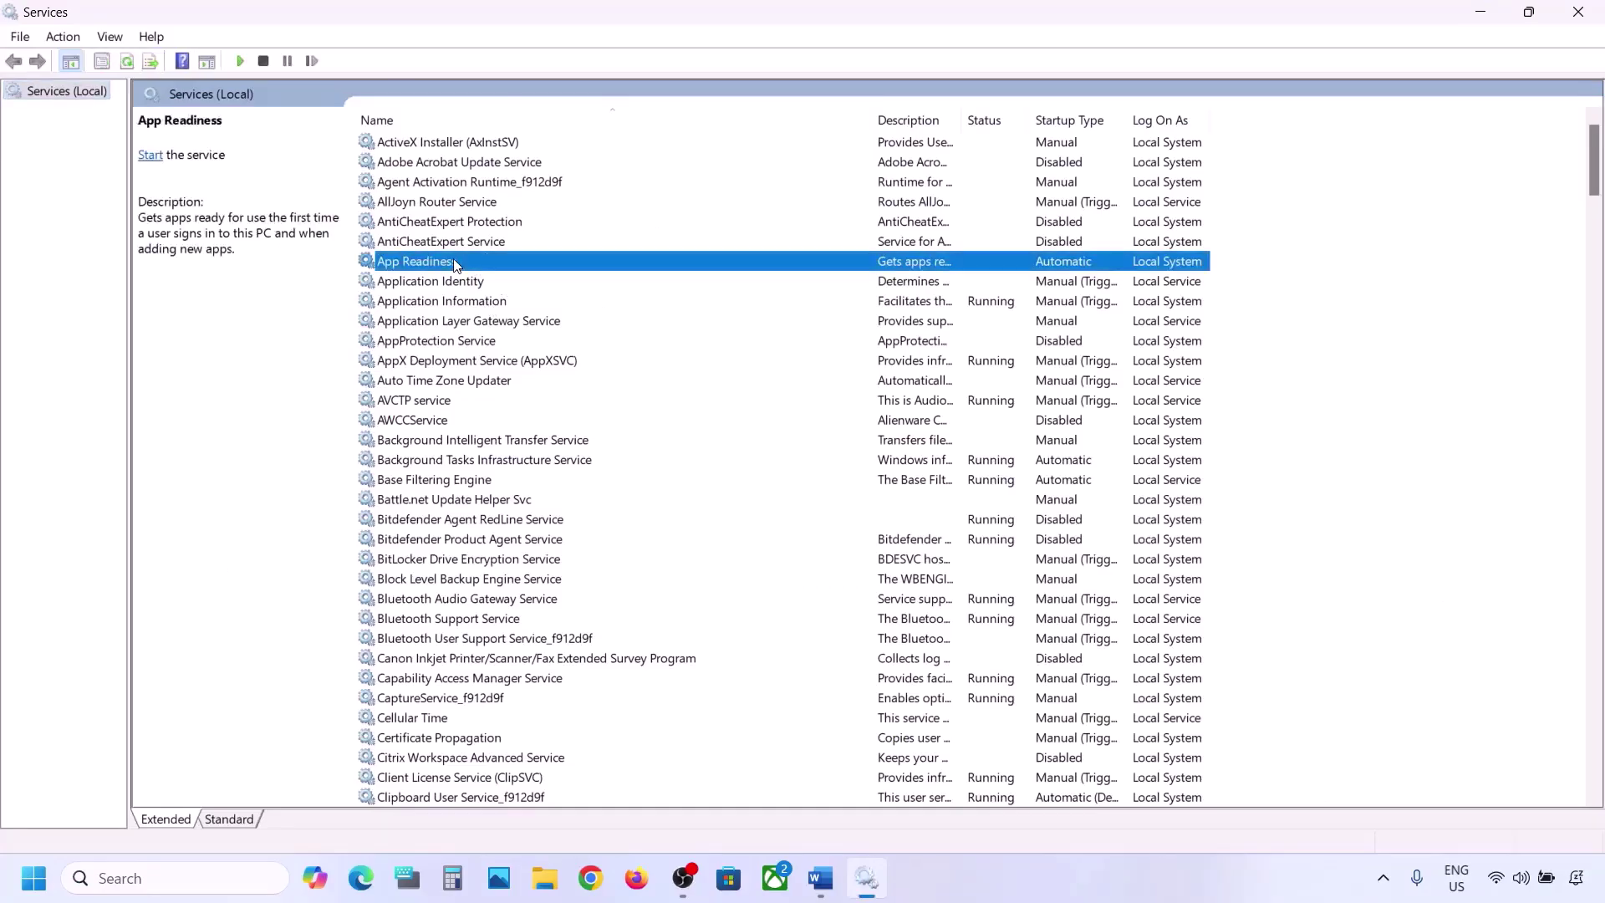
{"action": "double_click", "coordinate": [499, 264]}
{"action": "left_click", "coordinate": [836, 413]}
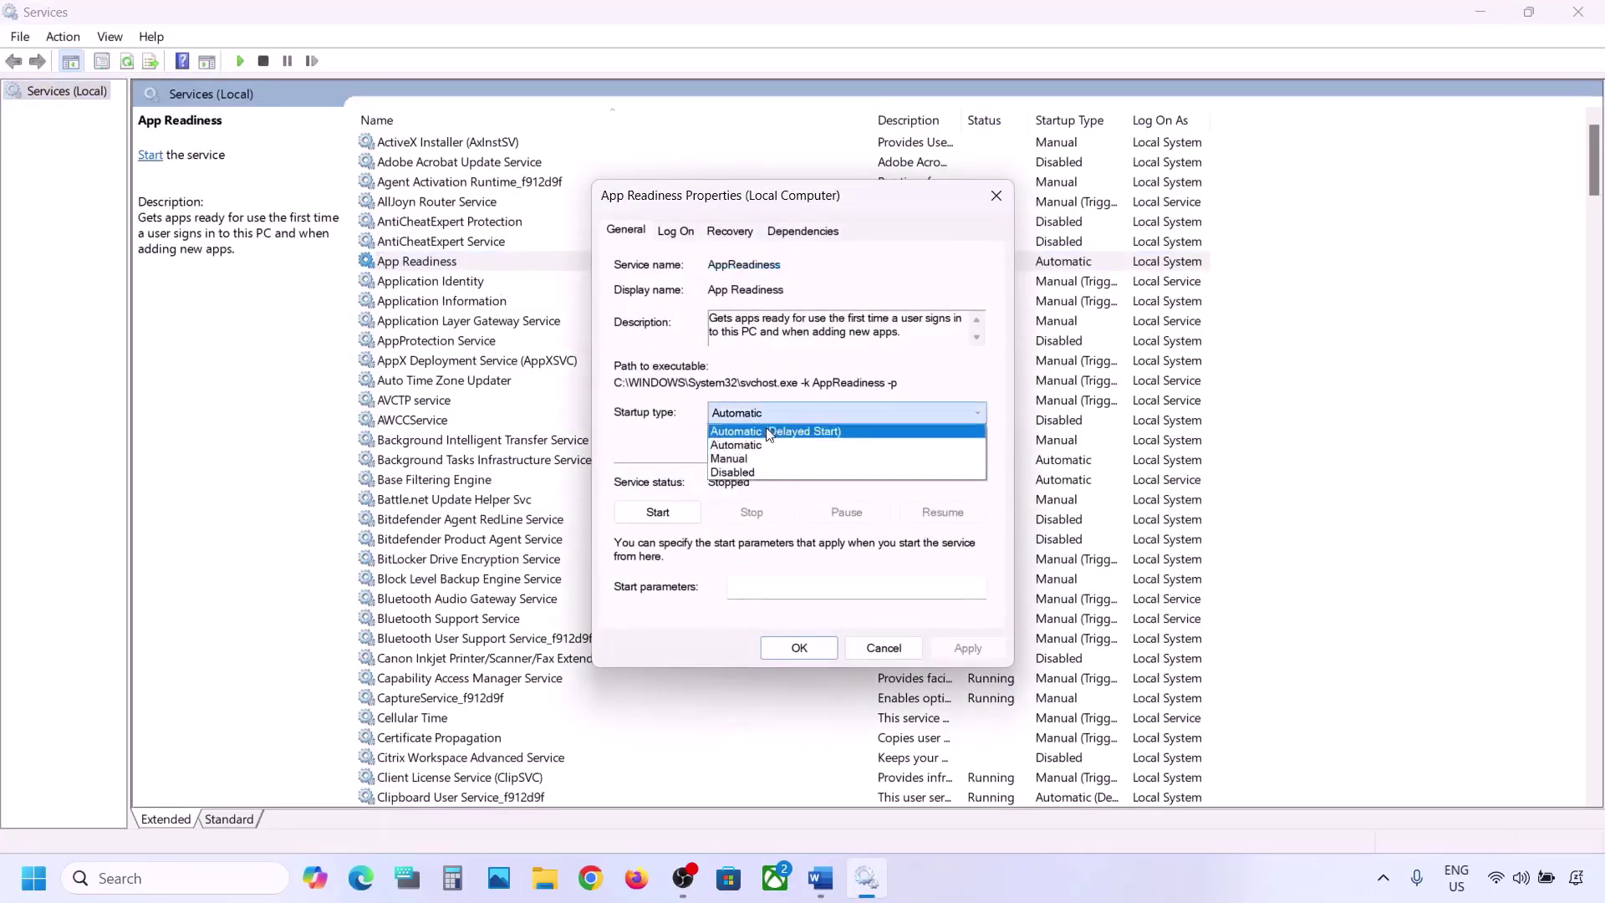
{"action": "left_click", "coordinate": [919, 448]}
{"action": "left_click", "coordinate": [966, 649]}
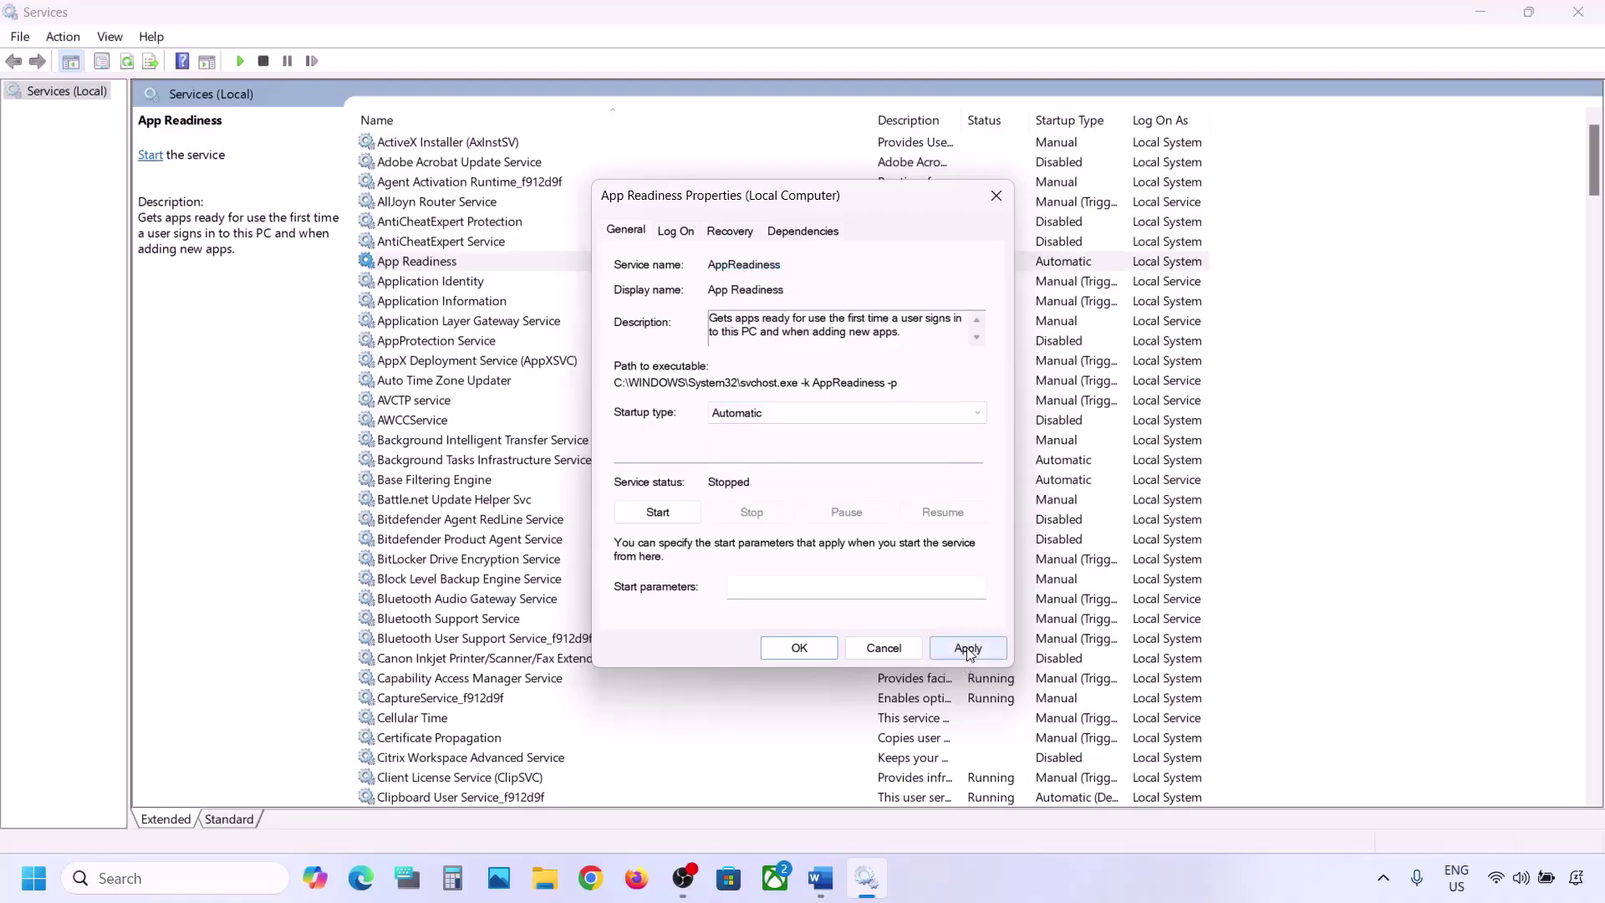
{"action": "left_click", "coordinate": [658, 513]}
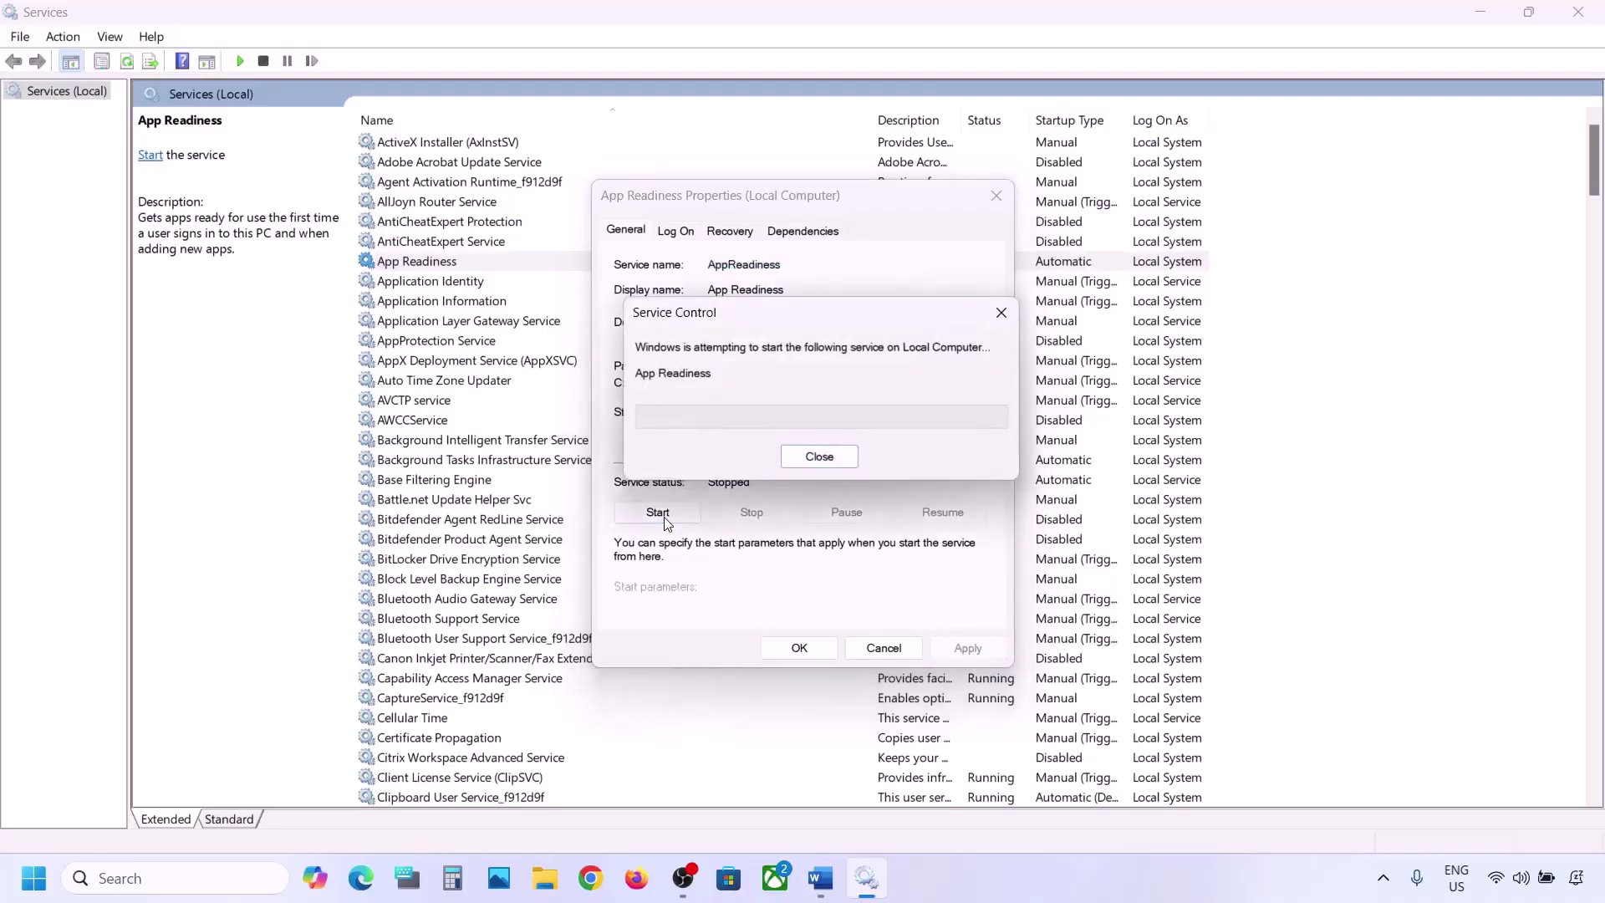
{"action": "left_click", "coordinate": [800, 649]}
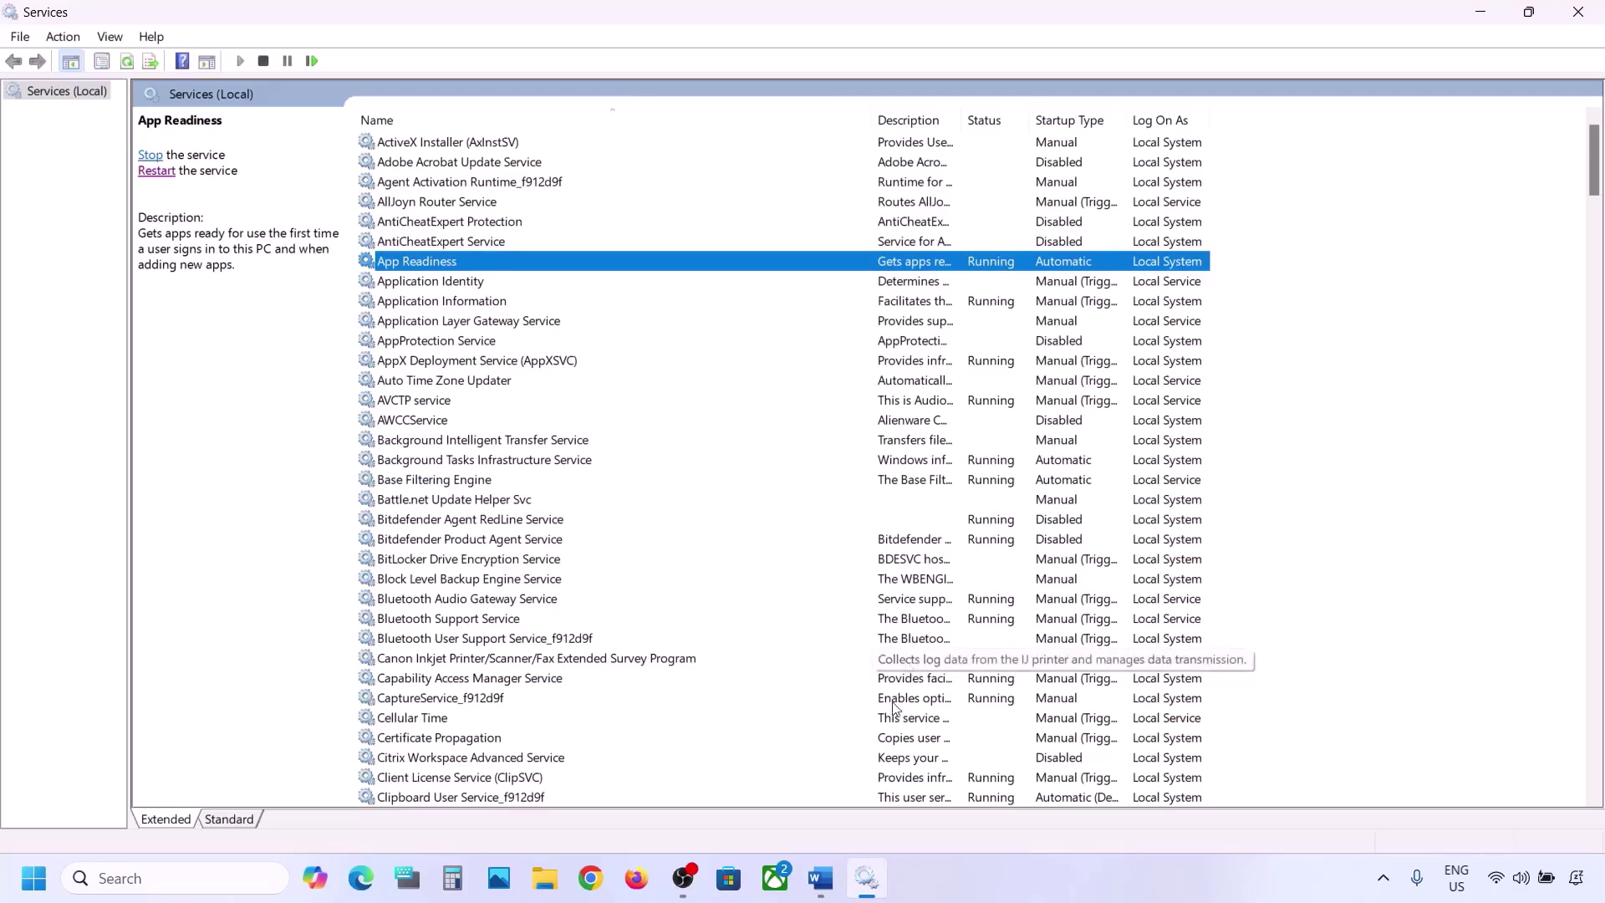
Highlight $WinREAgent in Step 2 of the Word notes and select that folder on the C: drive in File Explorer
{"action": "left_click", "coordinate": [821, 878]}
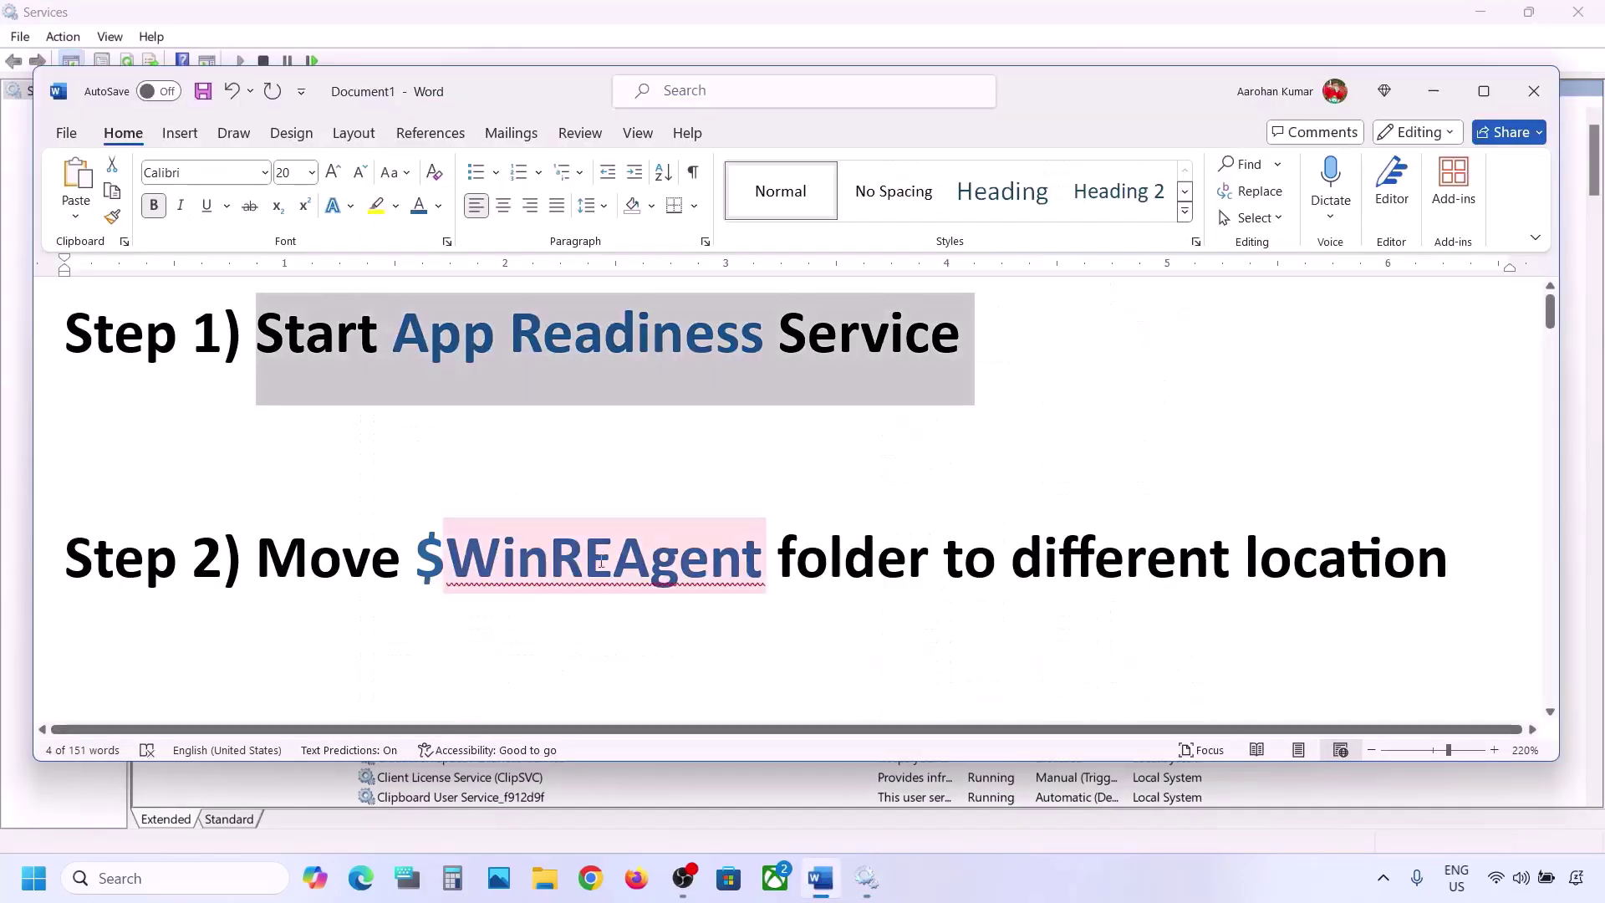
{"action": "double_click", "coordinate": [424, 553]}
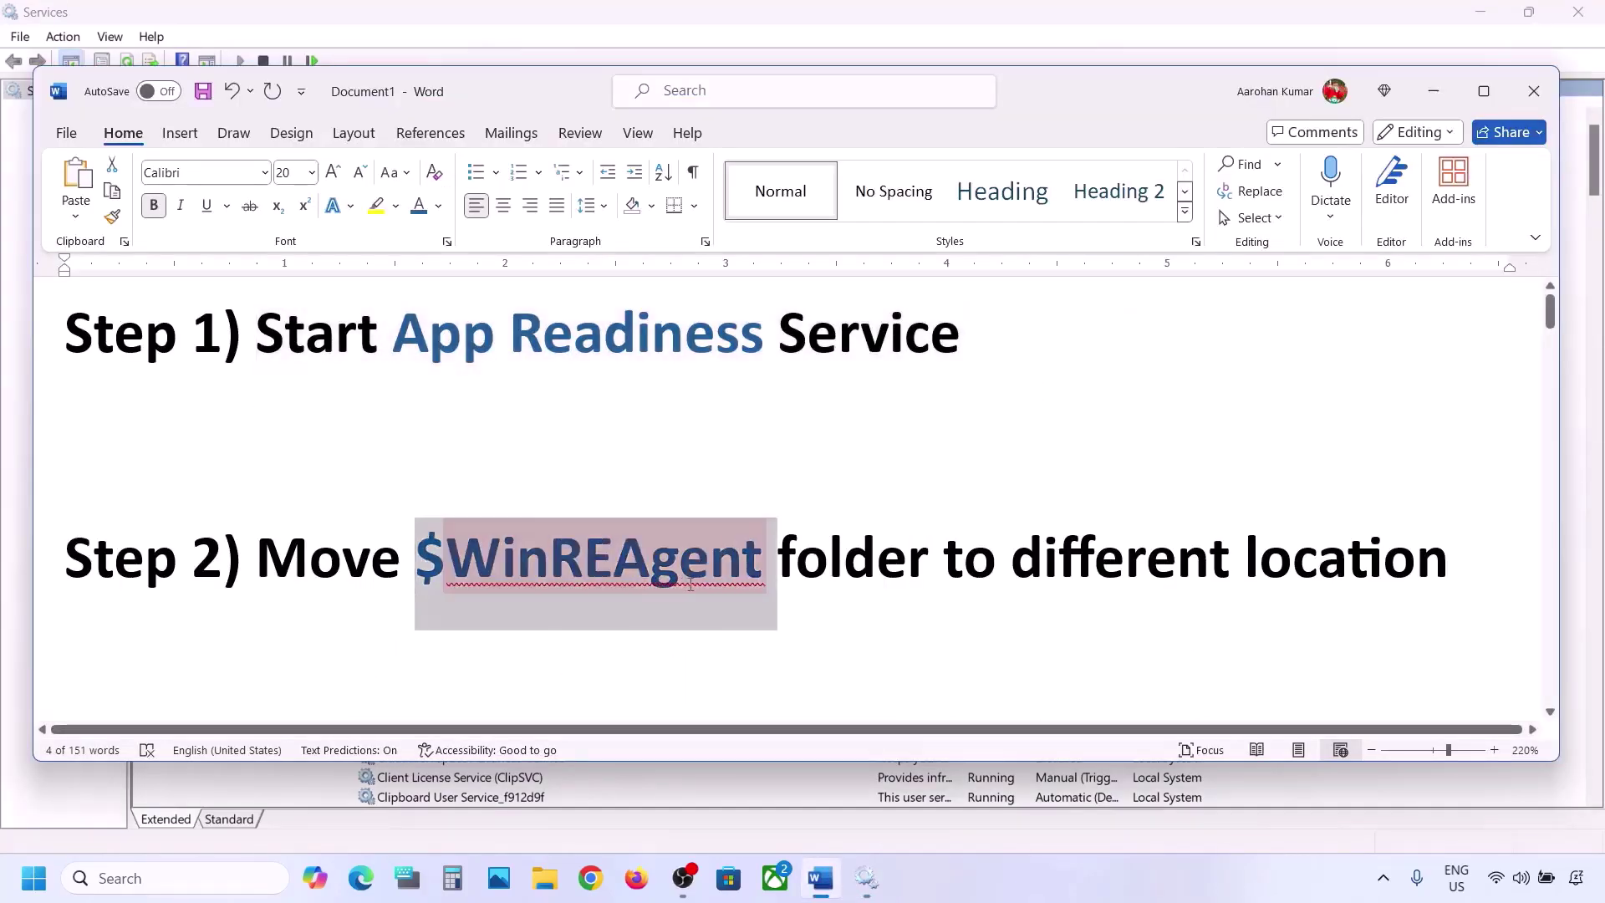
{"action": "left_click", "coordinate": [544, 877]}
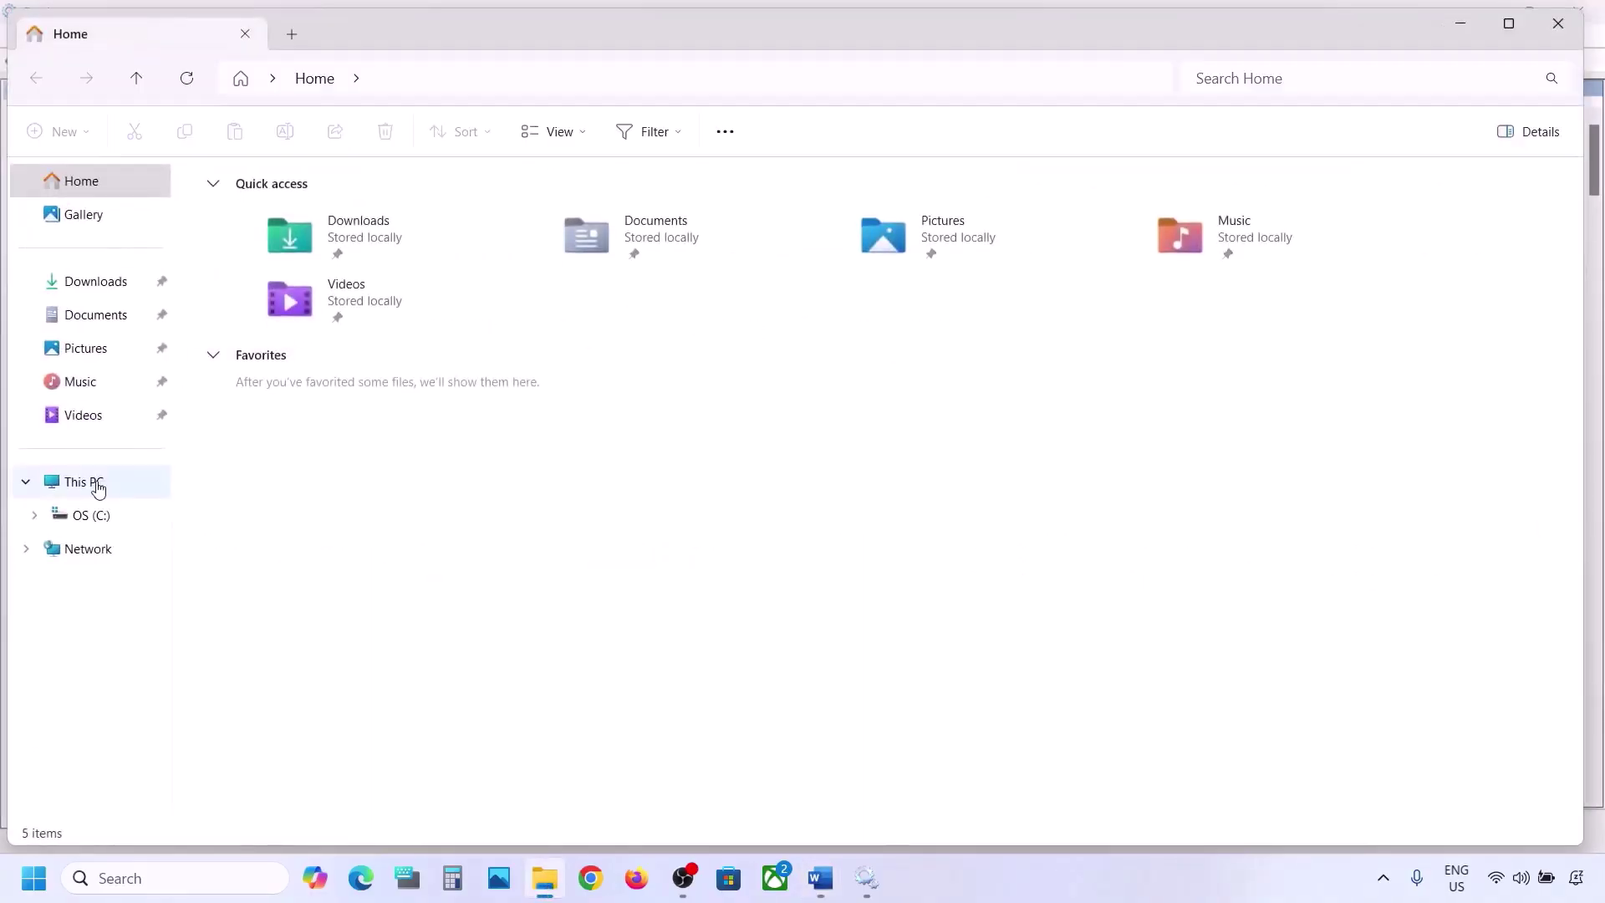
{"action": "left_click", "coordinate": [107, 487]}
{"action": "double_click", "coordinate": [323, 233]}
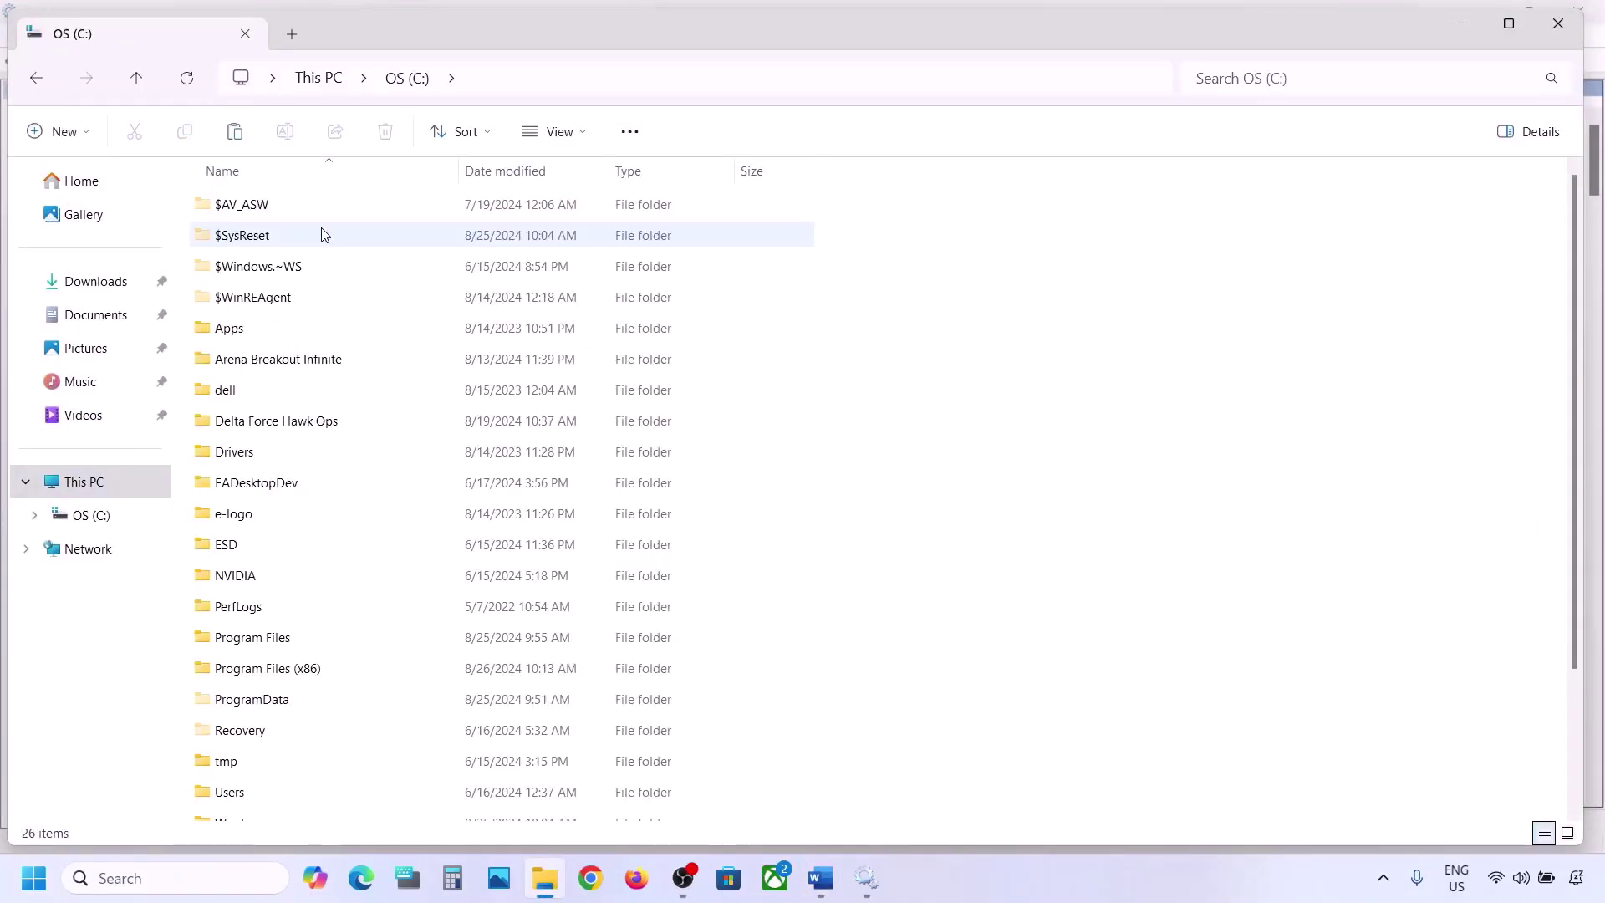
{"action": "left_click", "coordinate": [273, 306]}
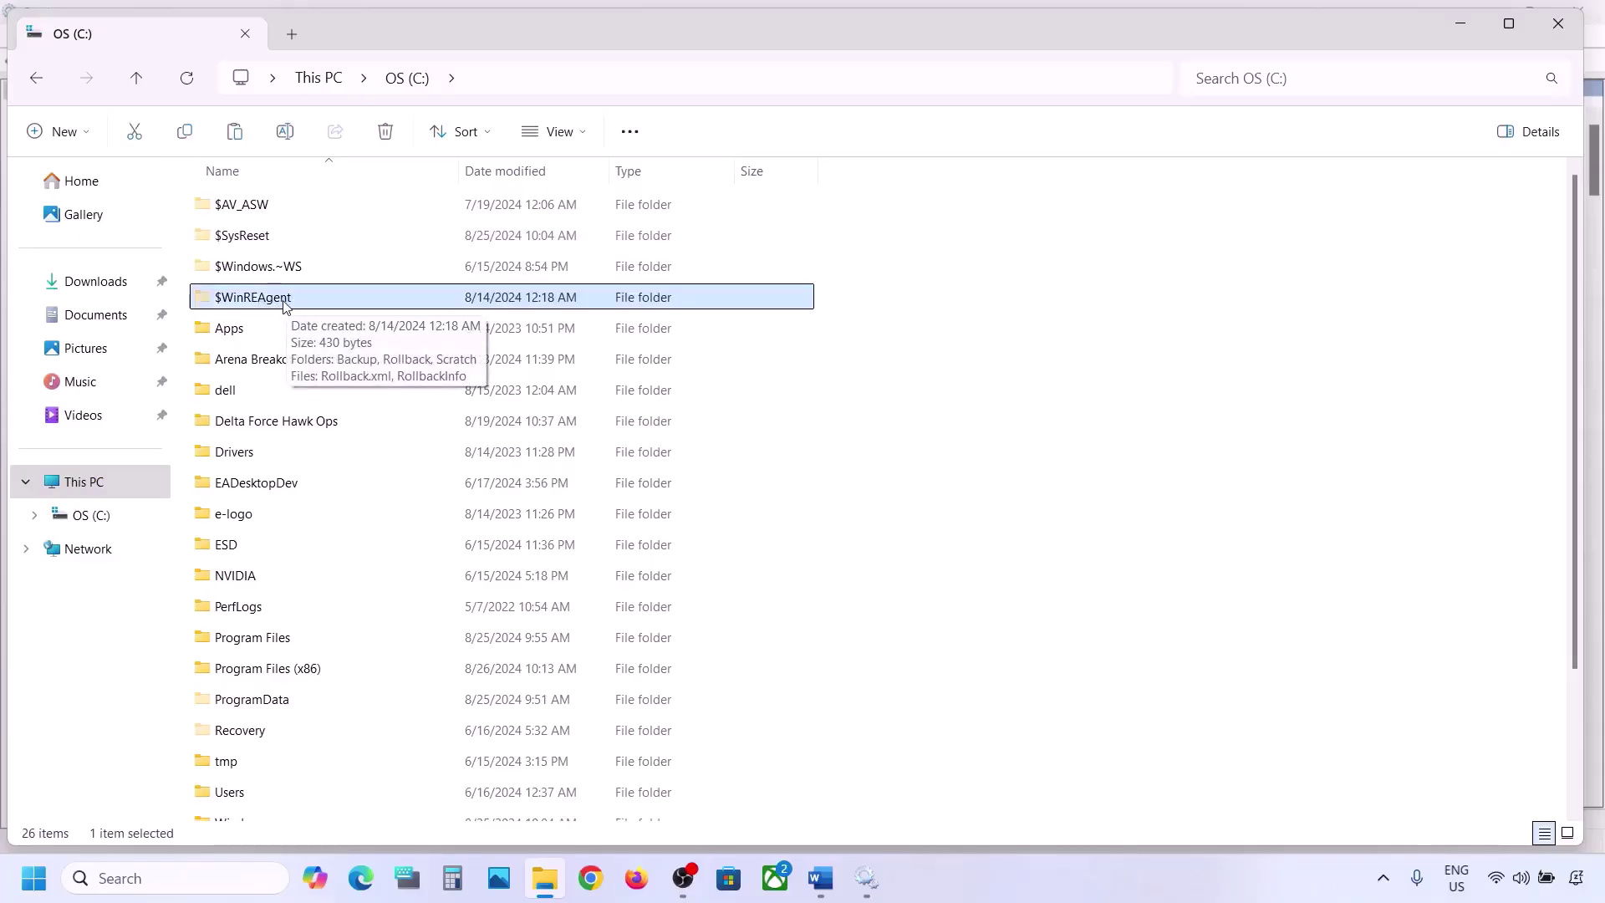
Check that File Explorer is set to show hidden items, keeping the $WinREAgent folder selected
{"action": "left_click", "coordinate": [558, 132]}
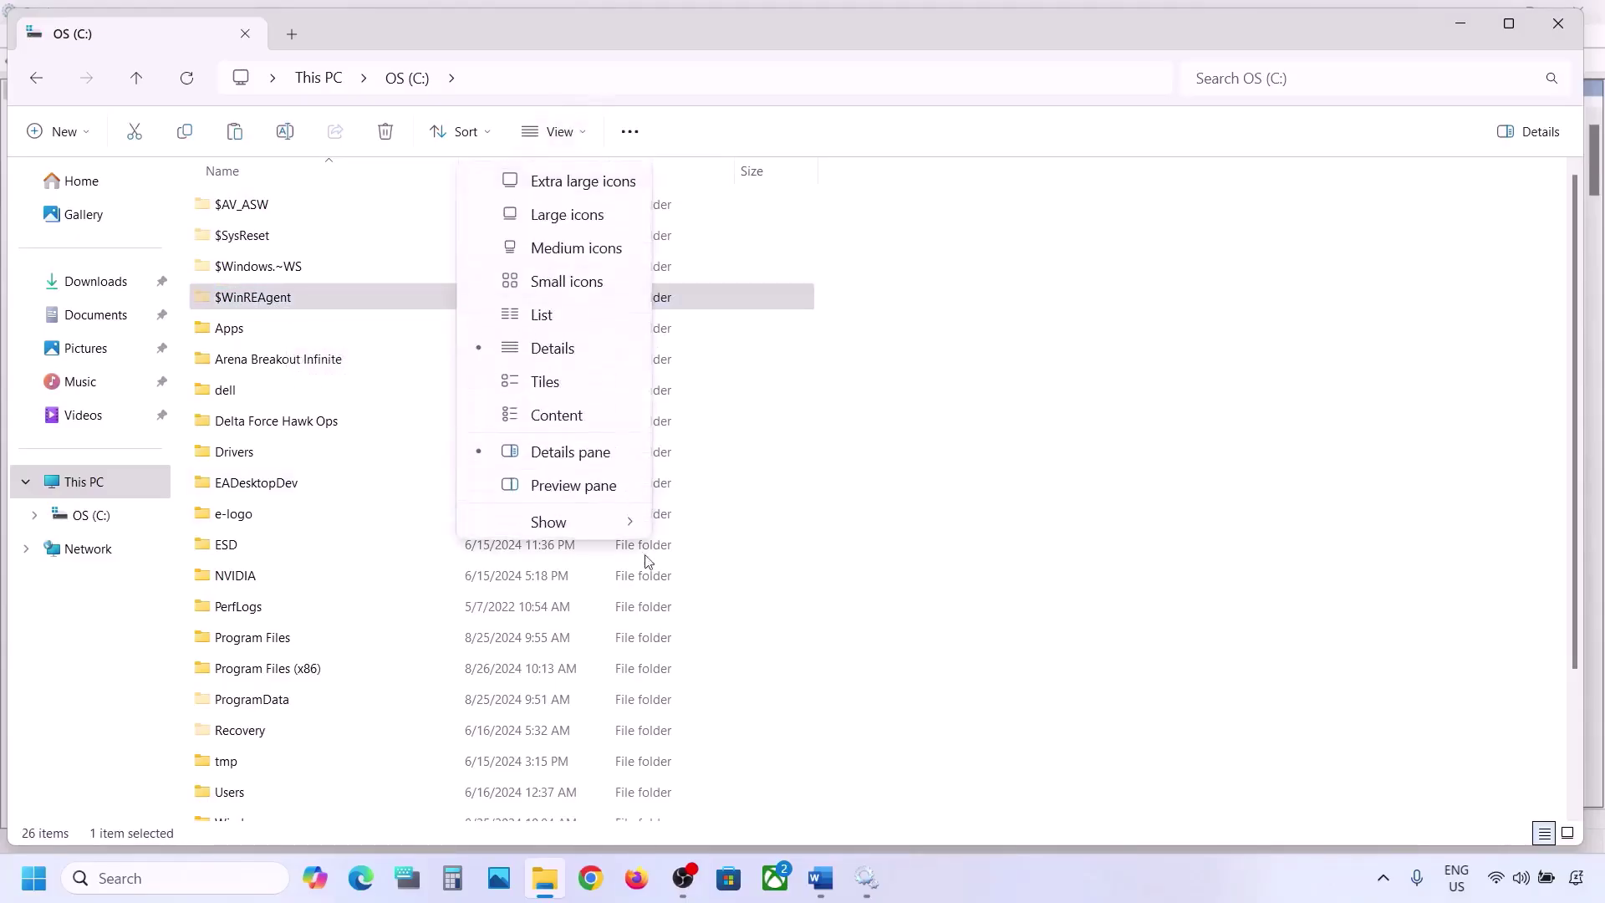
{"action": "mouse_move", "coordinate": [593, 534]}
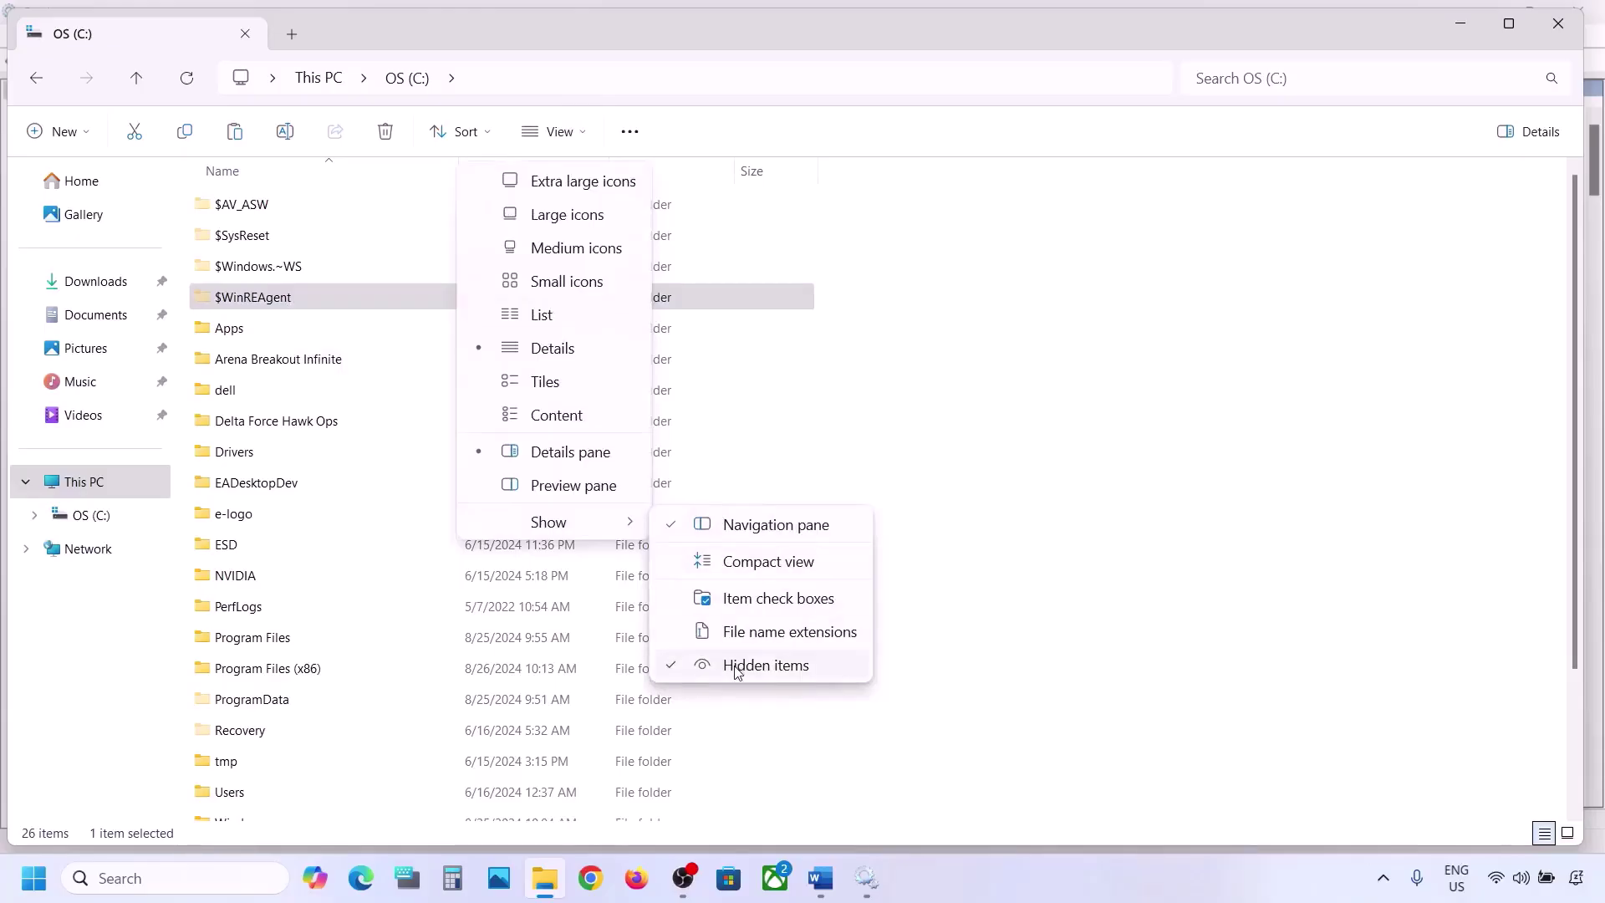
{"action": "left_click", "coordinate": [261, 301]}
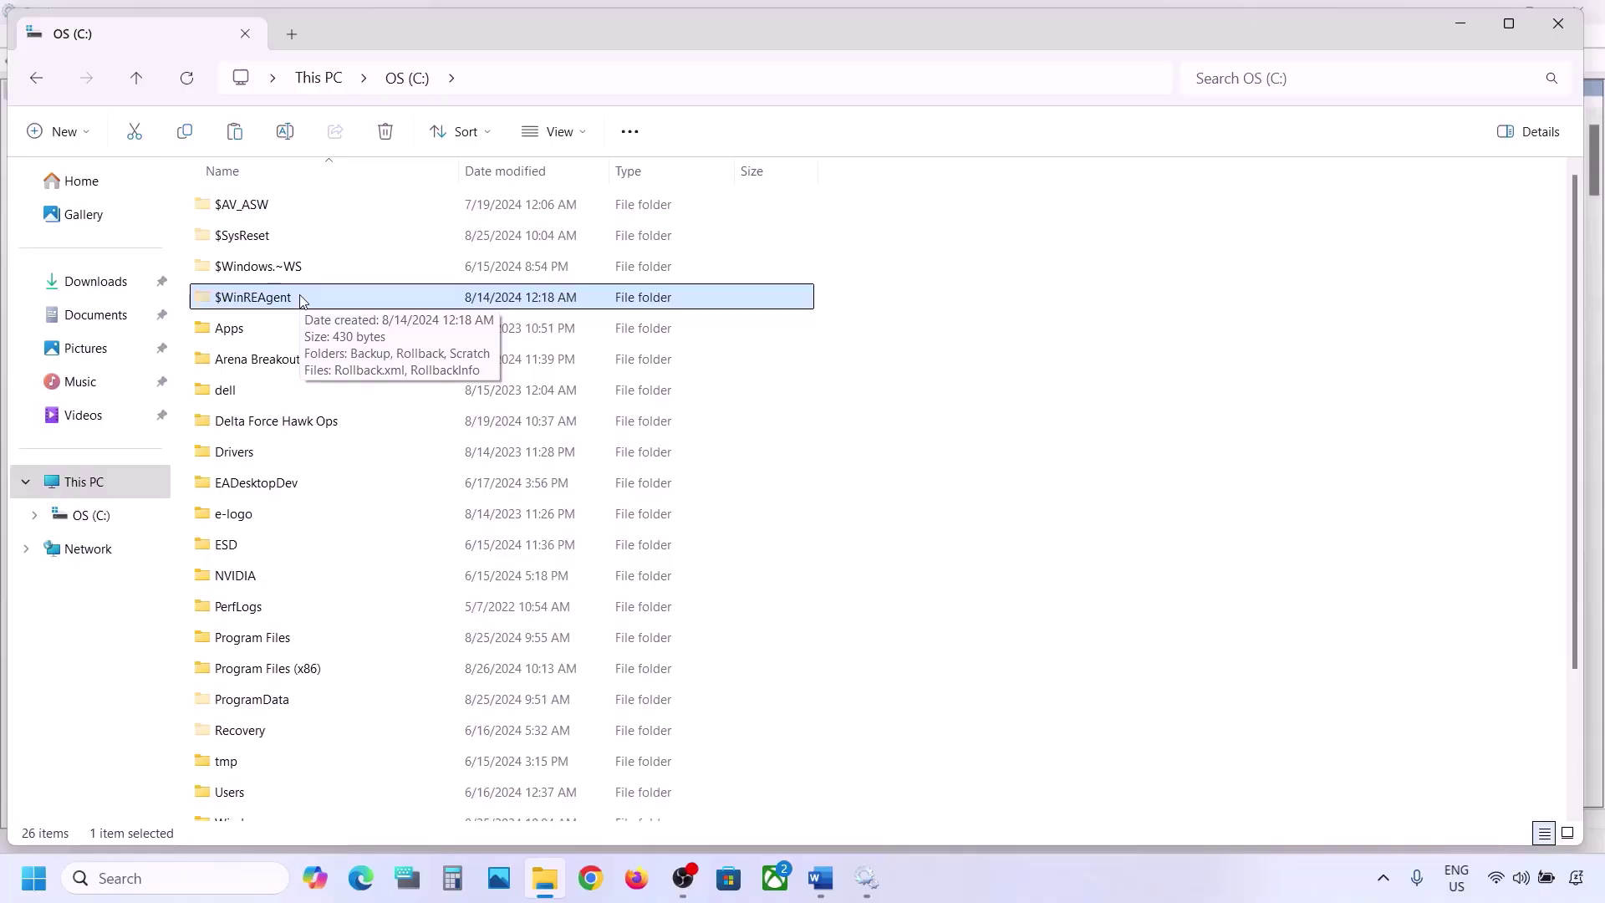
Copy the $WinREAgent folder from the C: drive to the desktop
{"action": "right_click", "coordinate": [264, 301]}
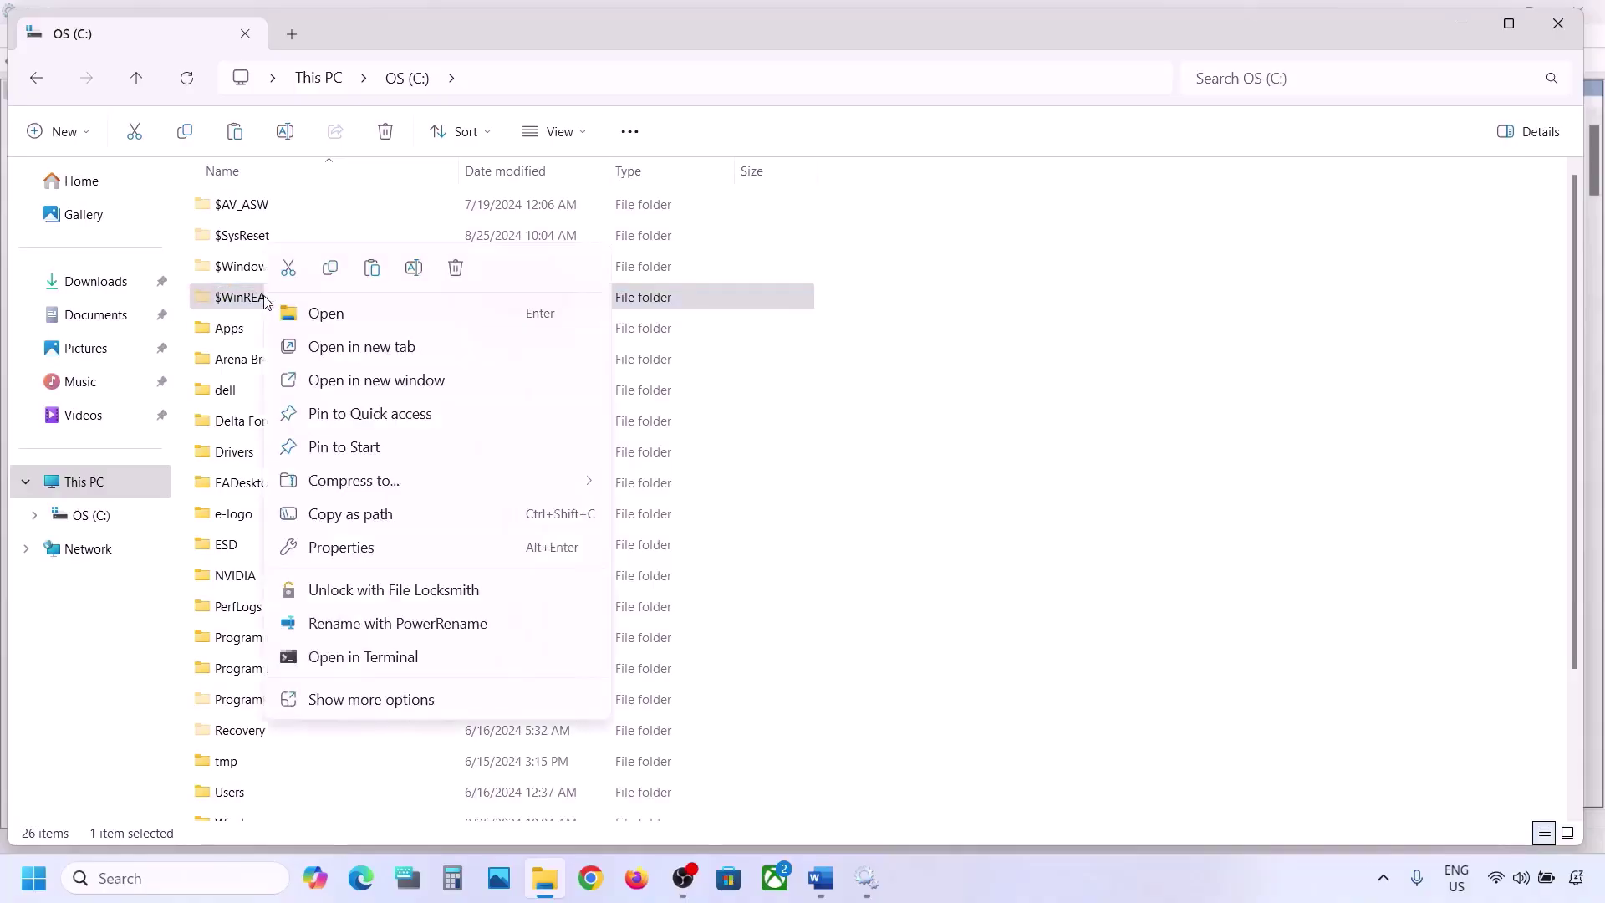
{"action": "left_click", "coordinate": [332, 269]}
{"action": "key", "text": "super+d"}
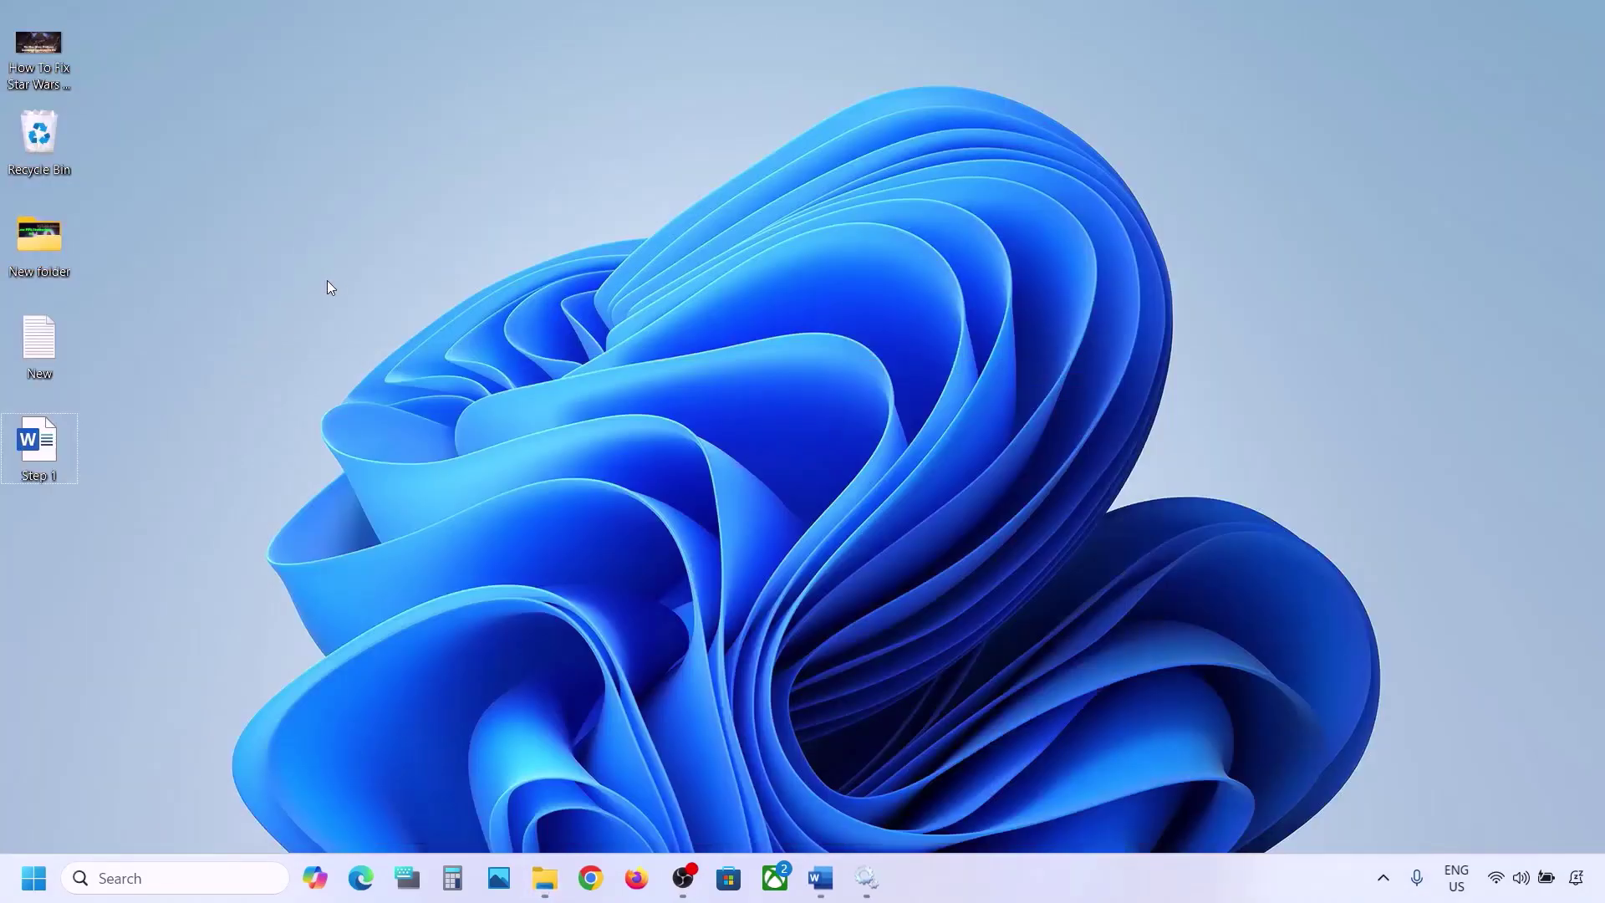
{"action": "key", "text": "ctrl+v"}
Delete the original $WinREAgent folder from the C: drive
{"action": "left_click", "coordinate": [544, 878]}
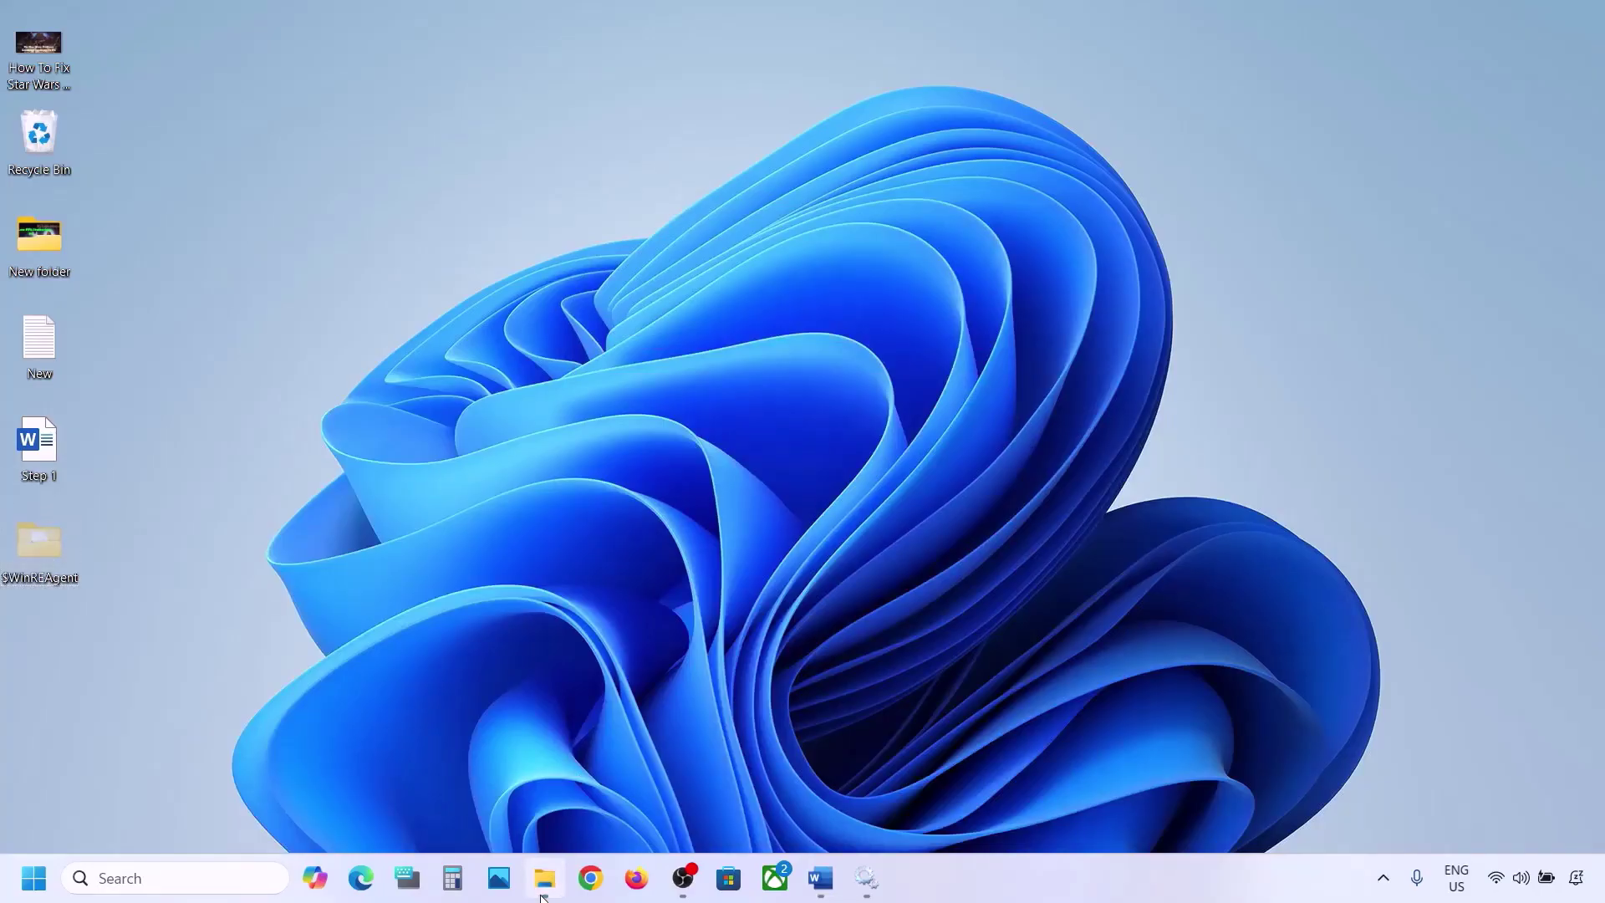
{"action": "right_click", "coordinate": [273, 297]}
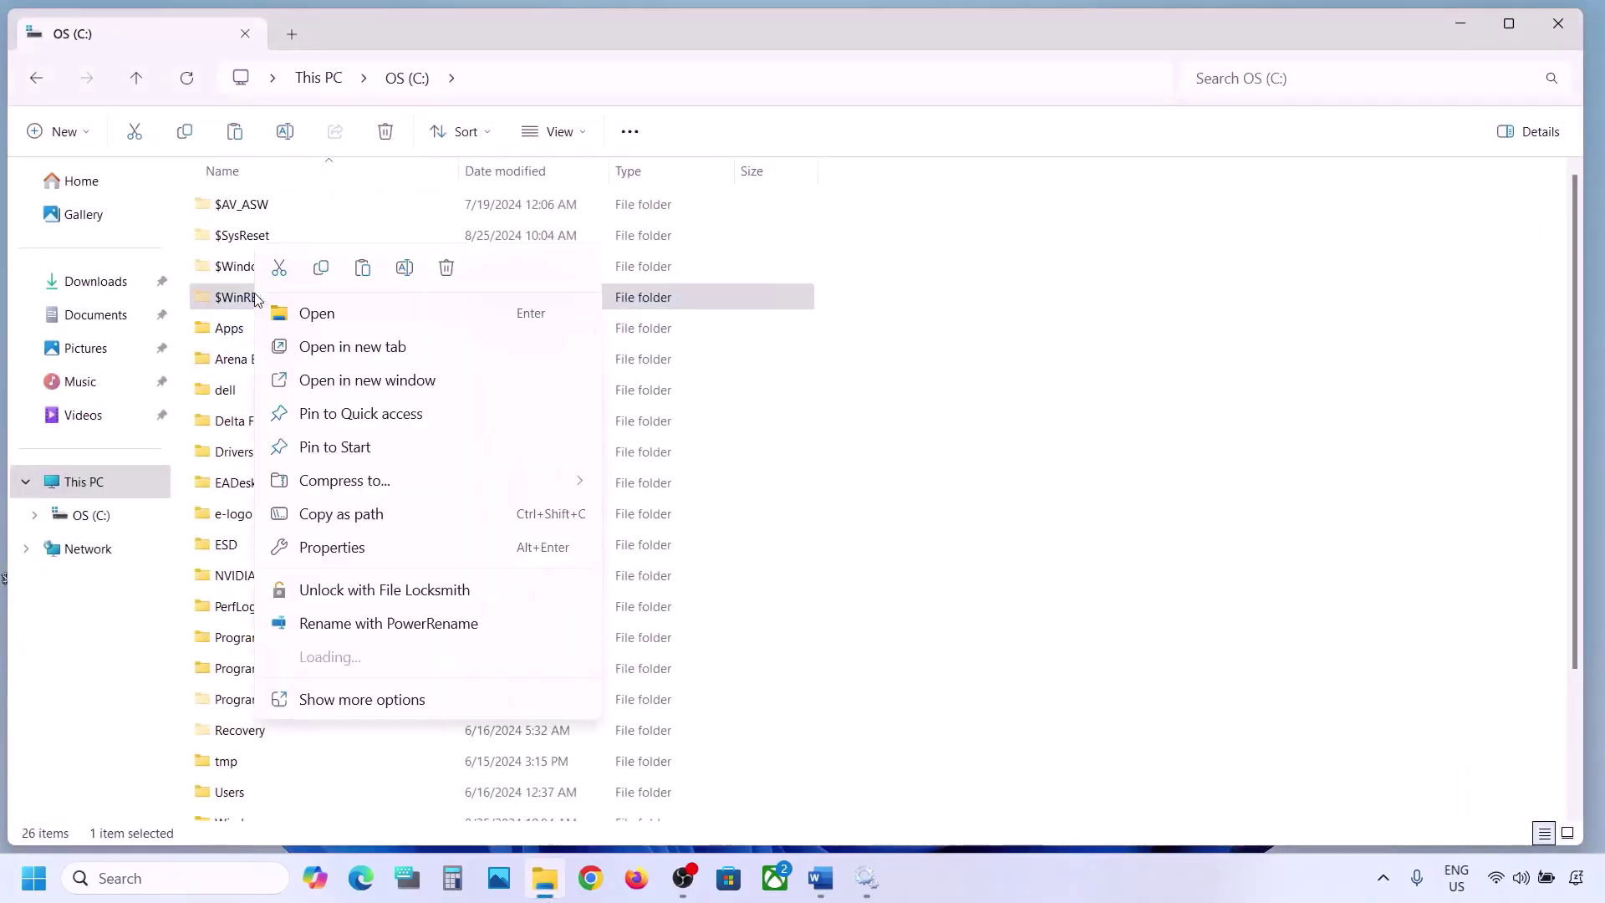
{"action": "left_click", "coordinate": [446, 268]}
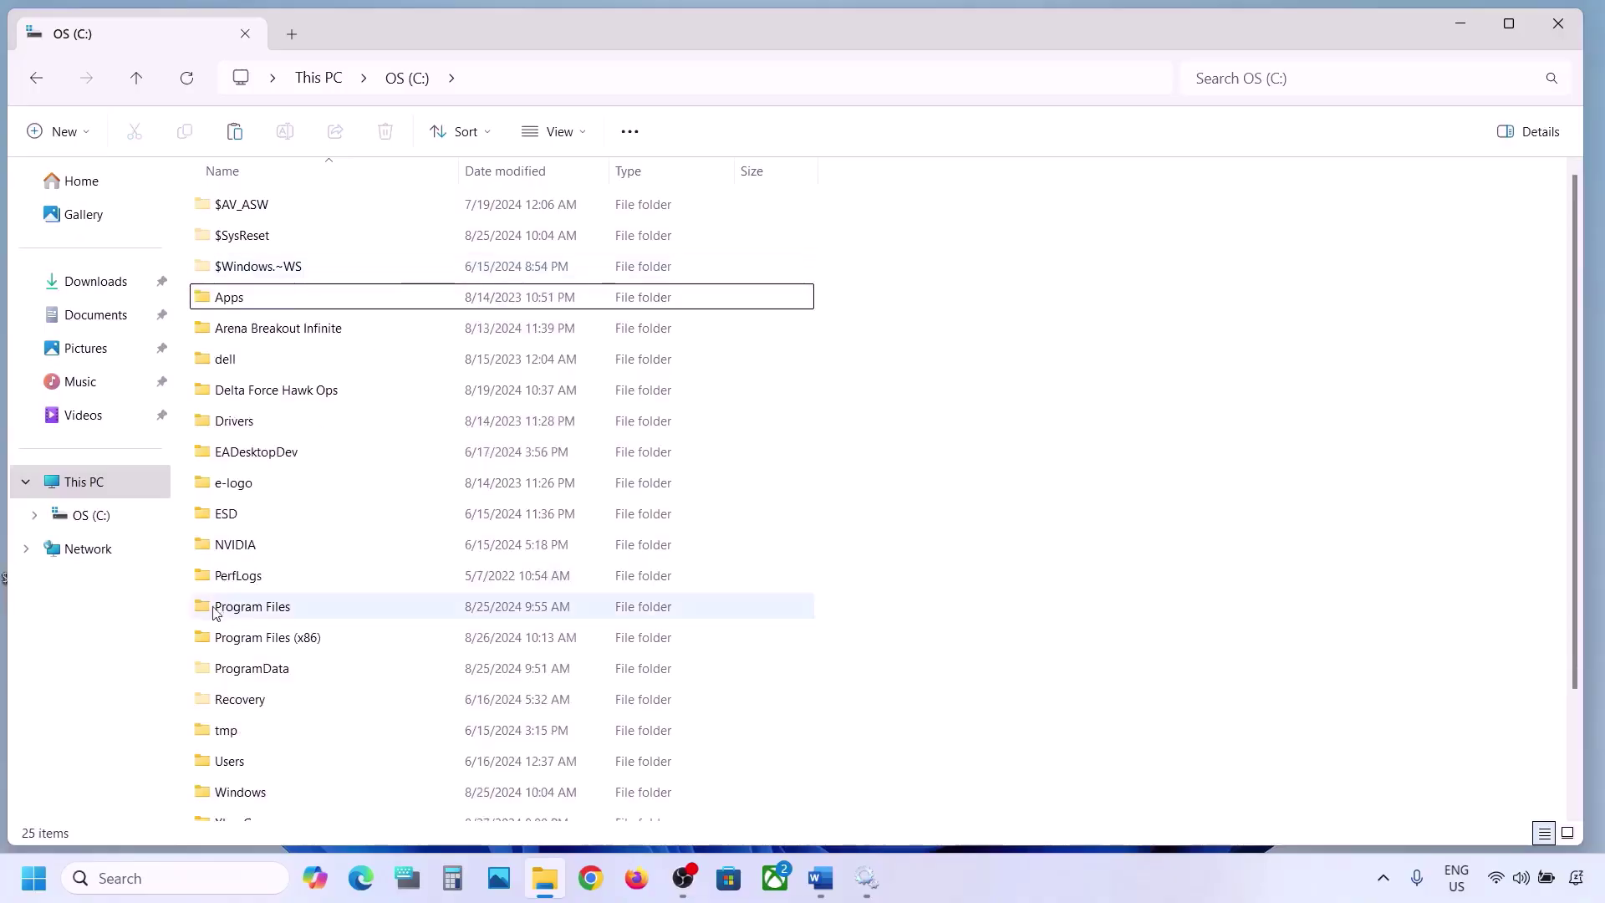
View the Windows Update page in Settings, then minimize the Settings and File Explorer windows
{"action": "key", "text": "super+i"}
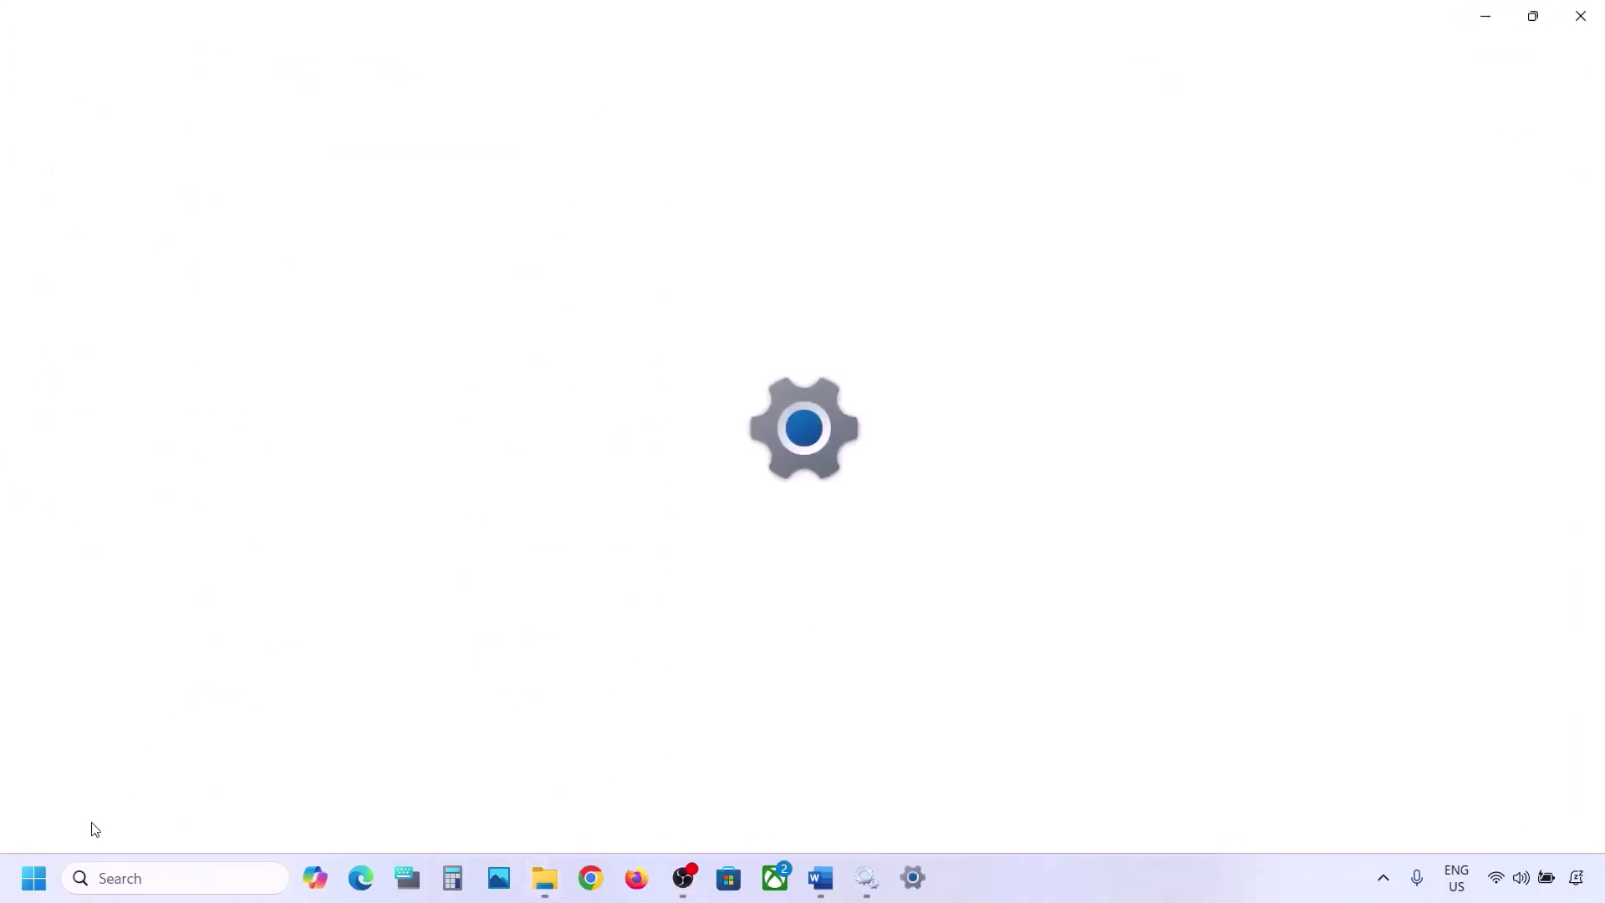
{"action": "left_click", "coordinate": [117, 690]}
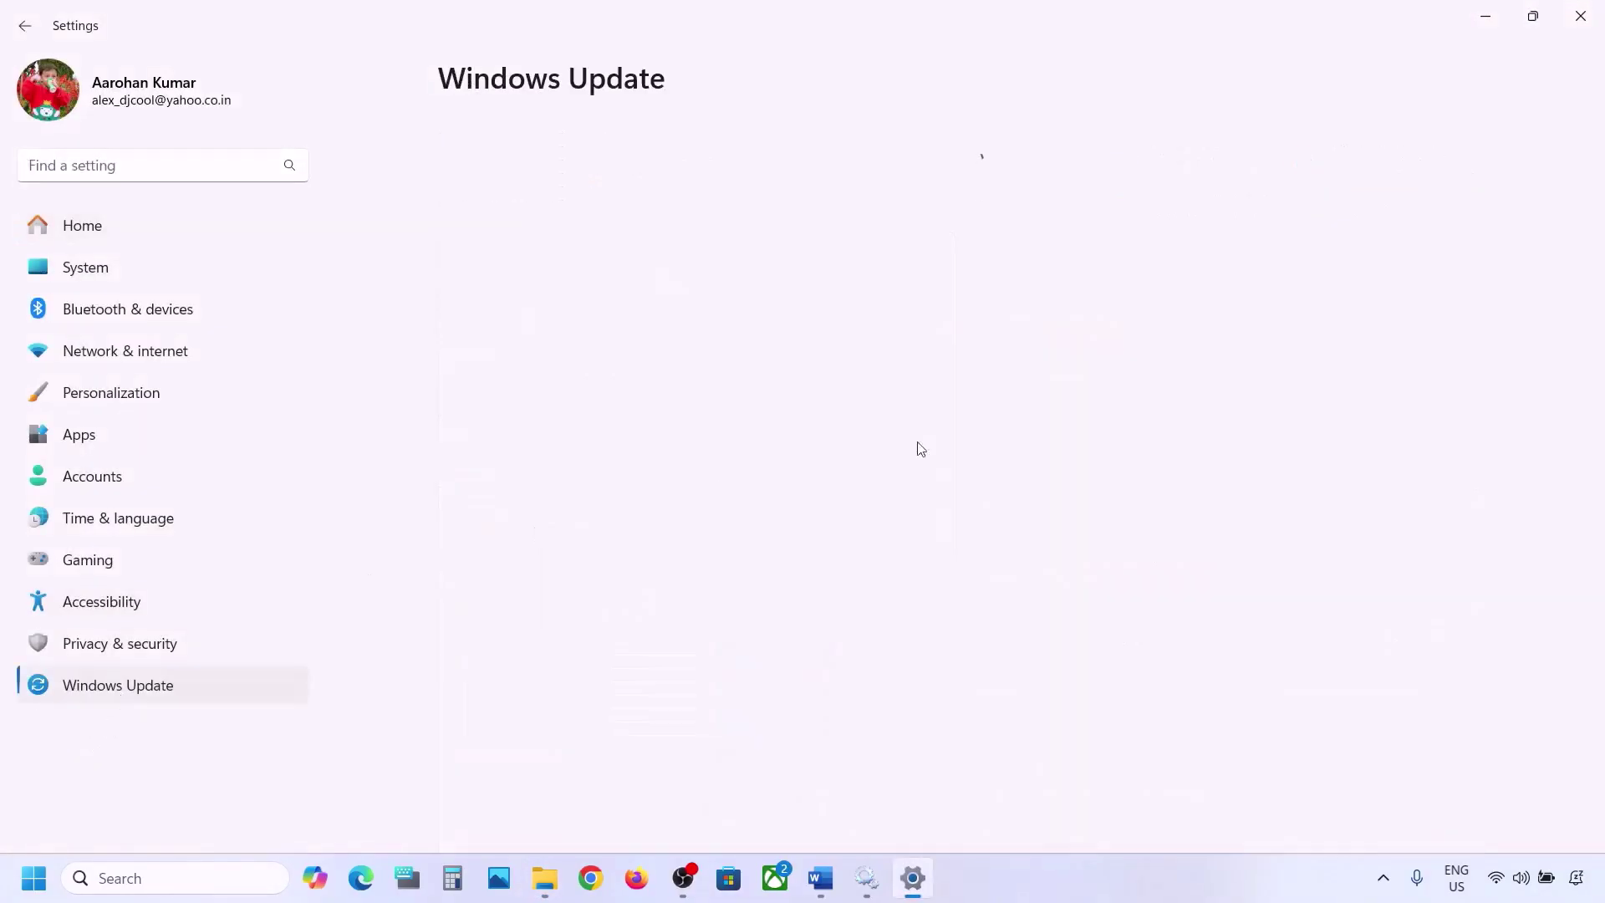
{"action": "left_click", "coordinate": [1496, 15]}
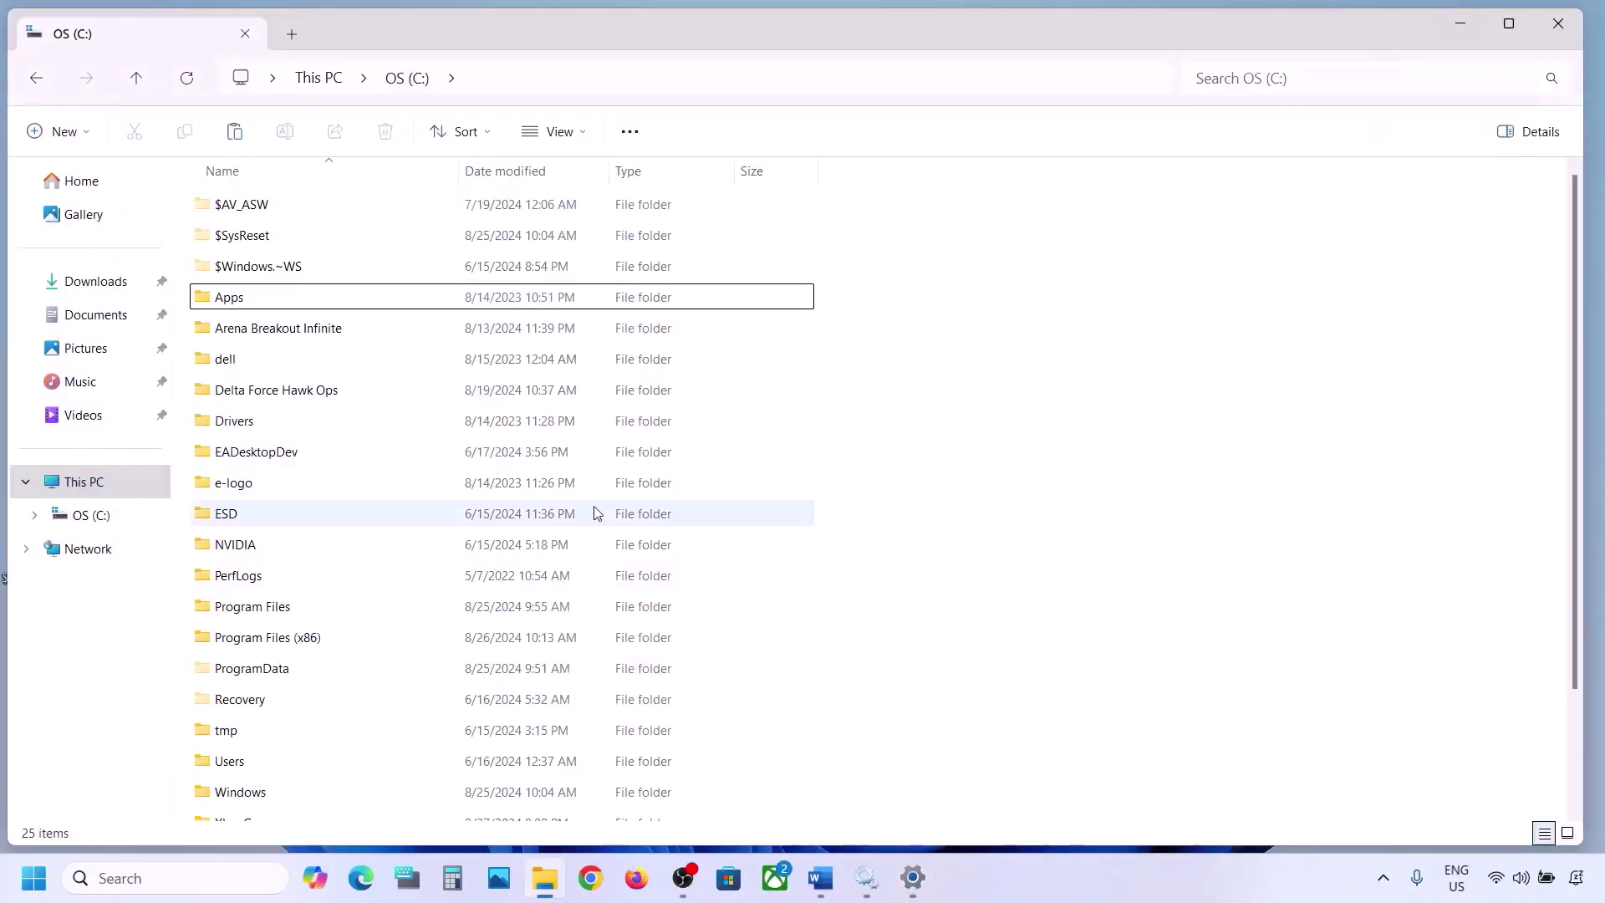
{"action": "left_click", "coordinate": [1459, 26]}
{"action": "left_click", "coordinate": [34, 878]}
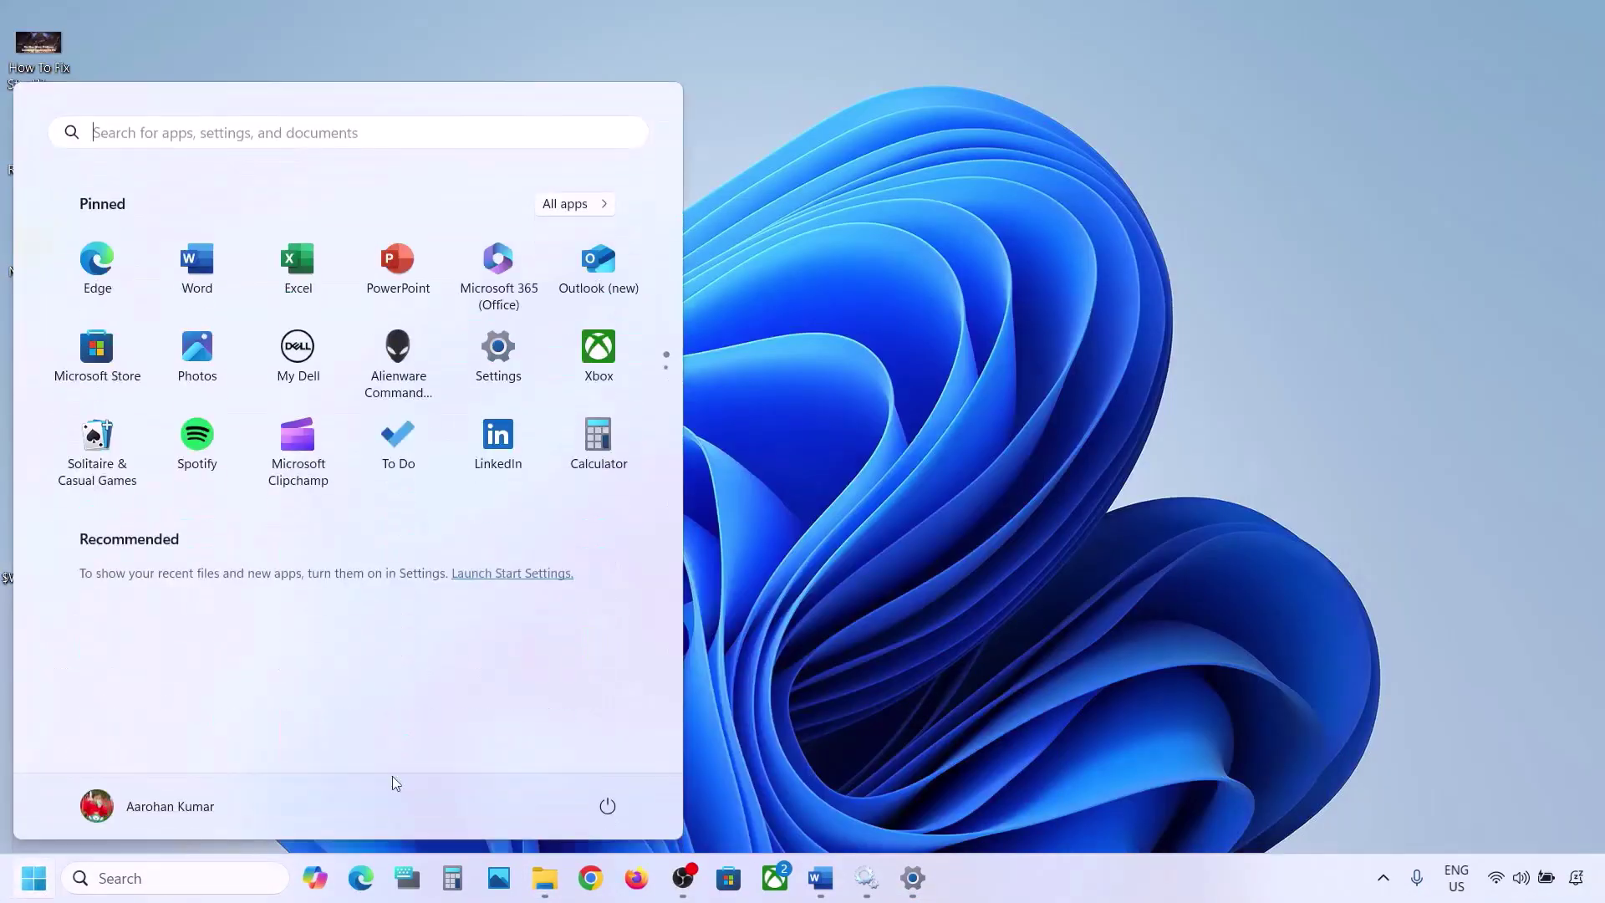
{"action": "left_click", "coordinate": [607, 807]}
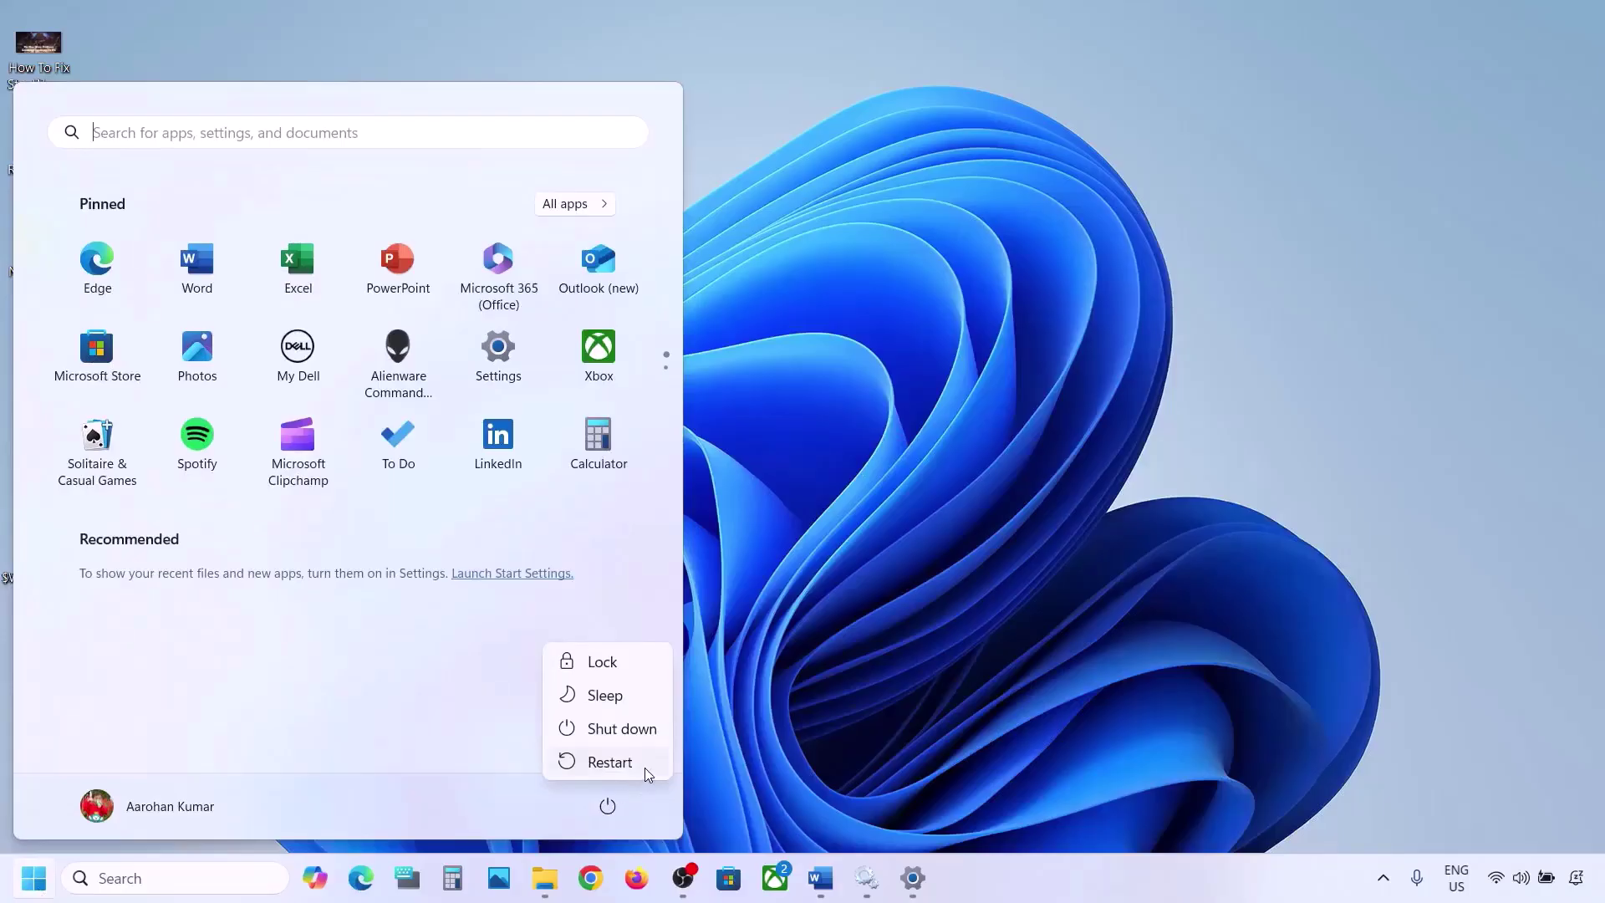
{"action": "left_click", "coordinate": [879, 613]}
{"action": "left_click", "coordinate": [879, 614]}
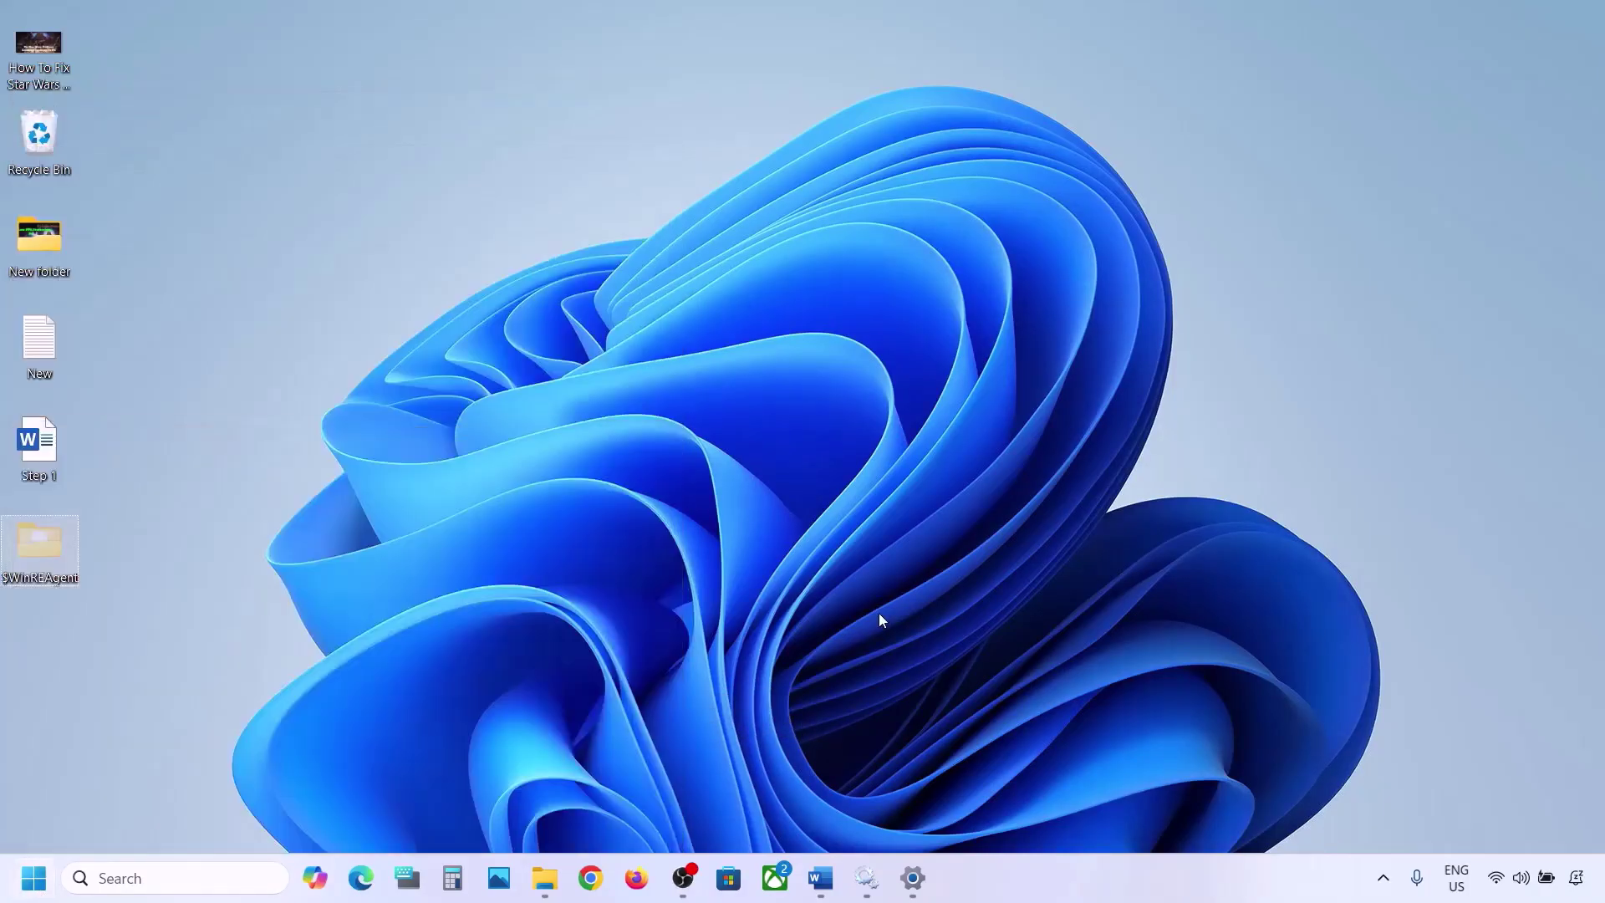
Move the $WinREAgent folder from the desktop back to the C: drive and minimize File Explorer
{"action": "right_click", "coordinate": [37, 538]}
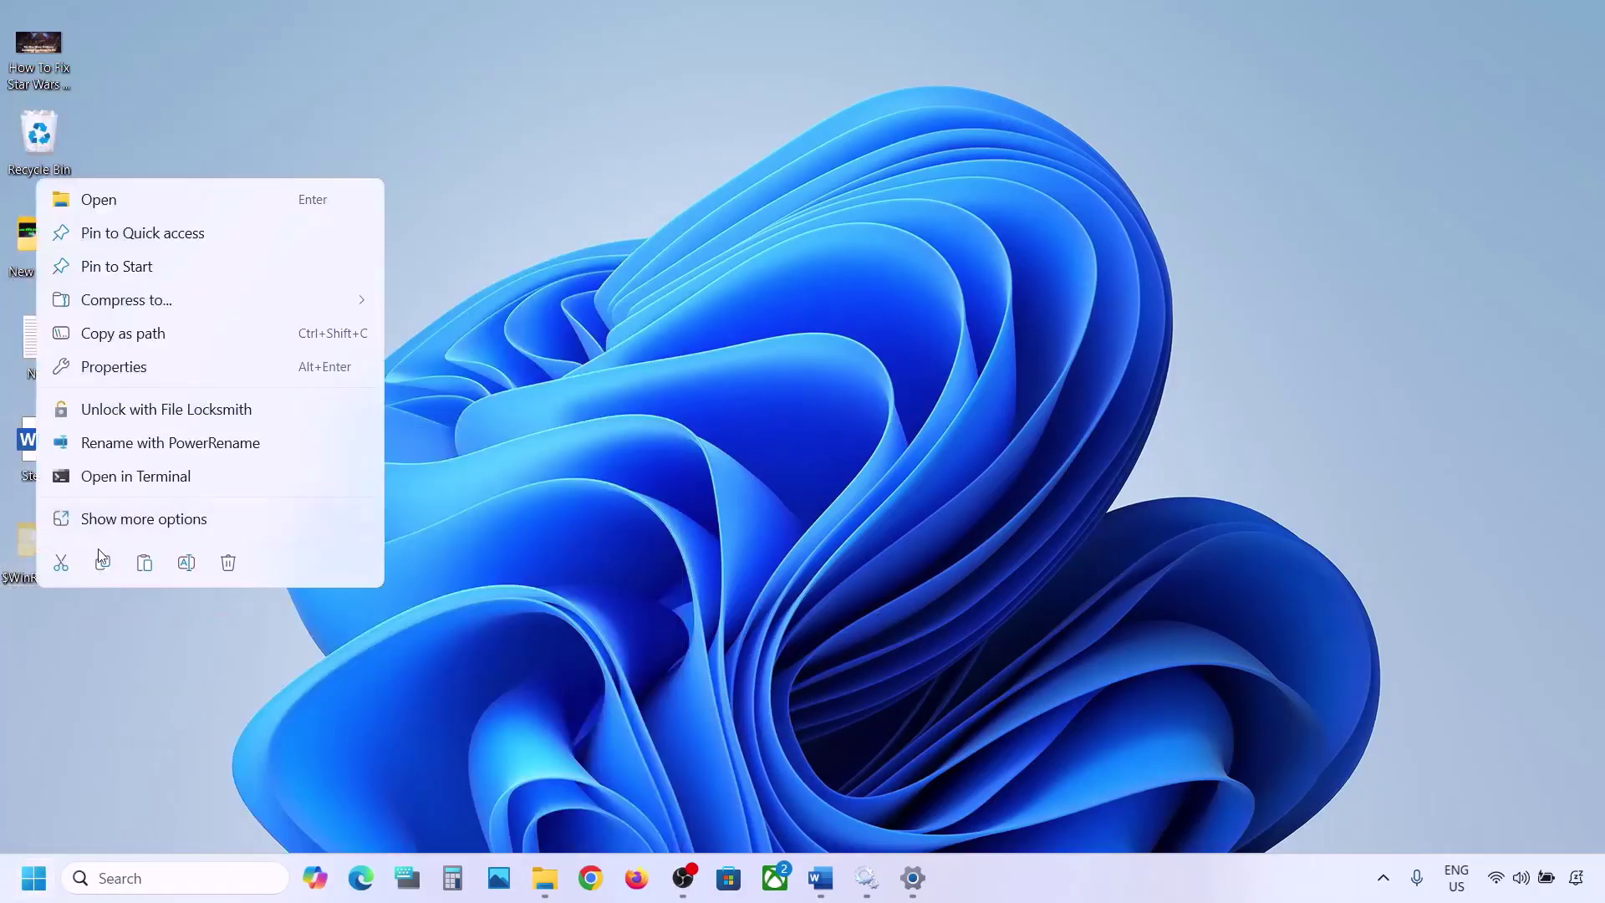
{"action": "left_click", "coordinate": [63, 563]}
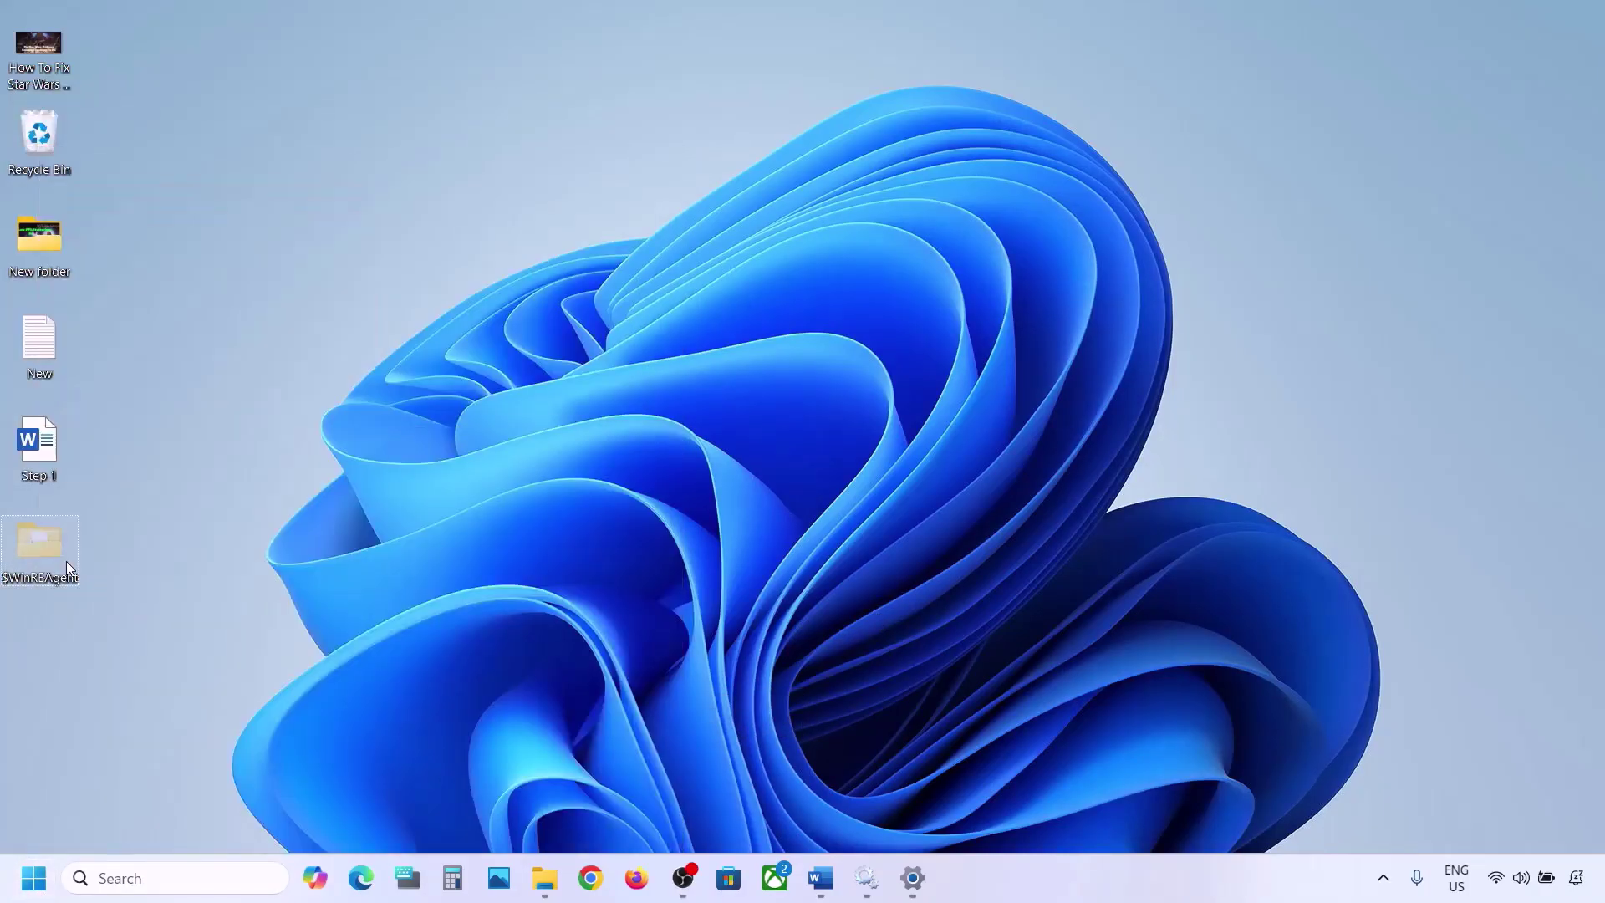
{"action": "left_click", "coordinate": [545, 879]}
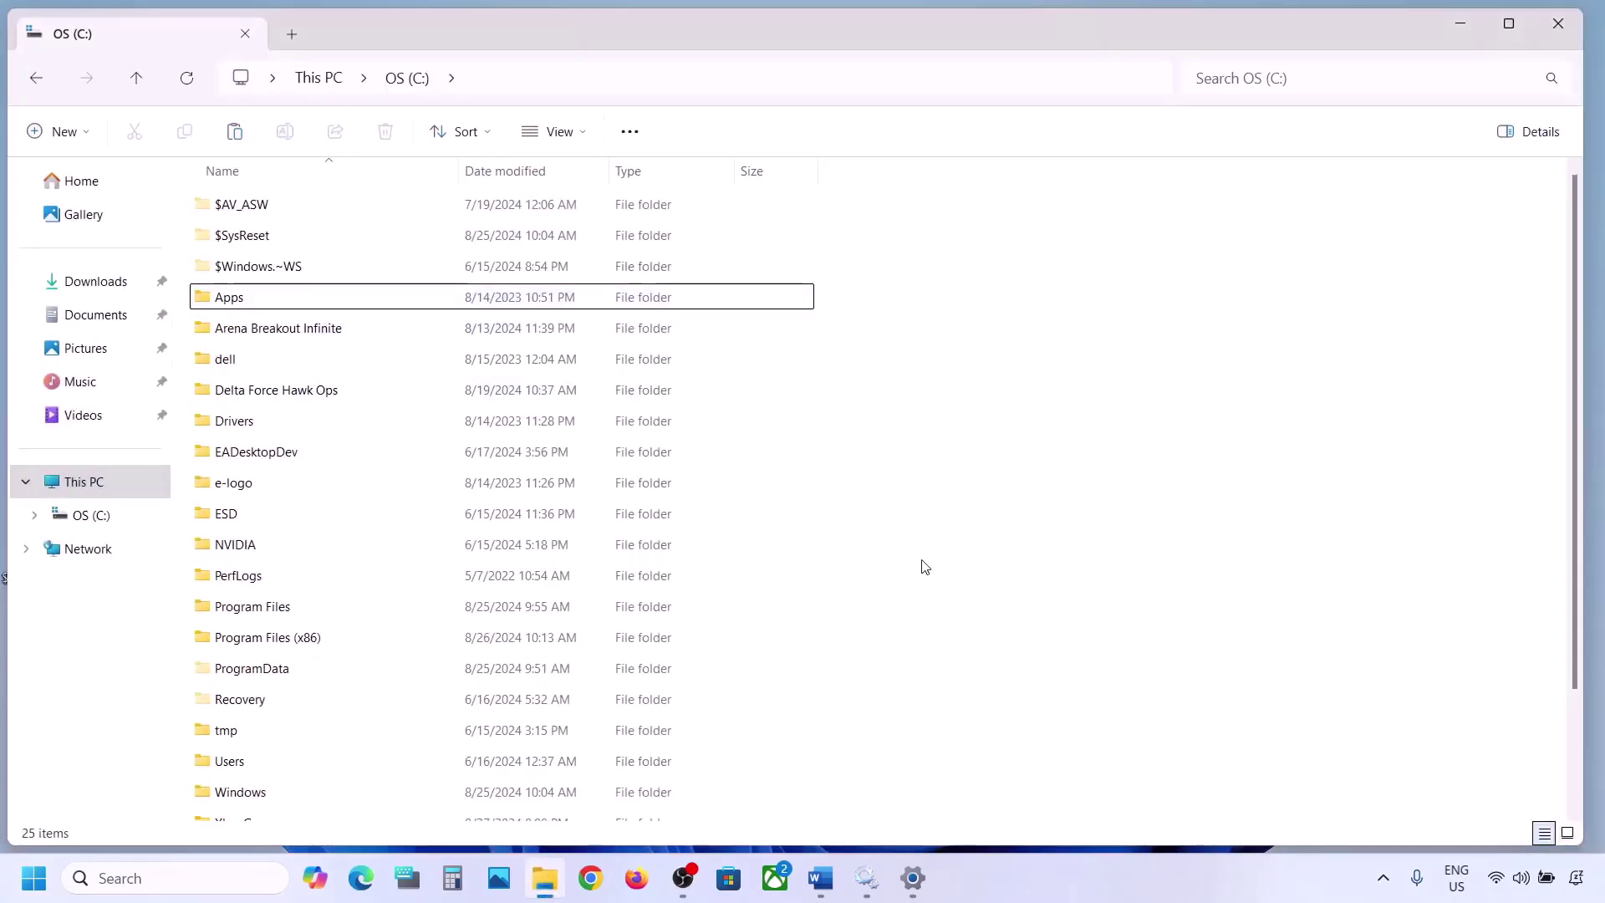
{"action": "key", "text": "ctrl+v"}
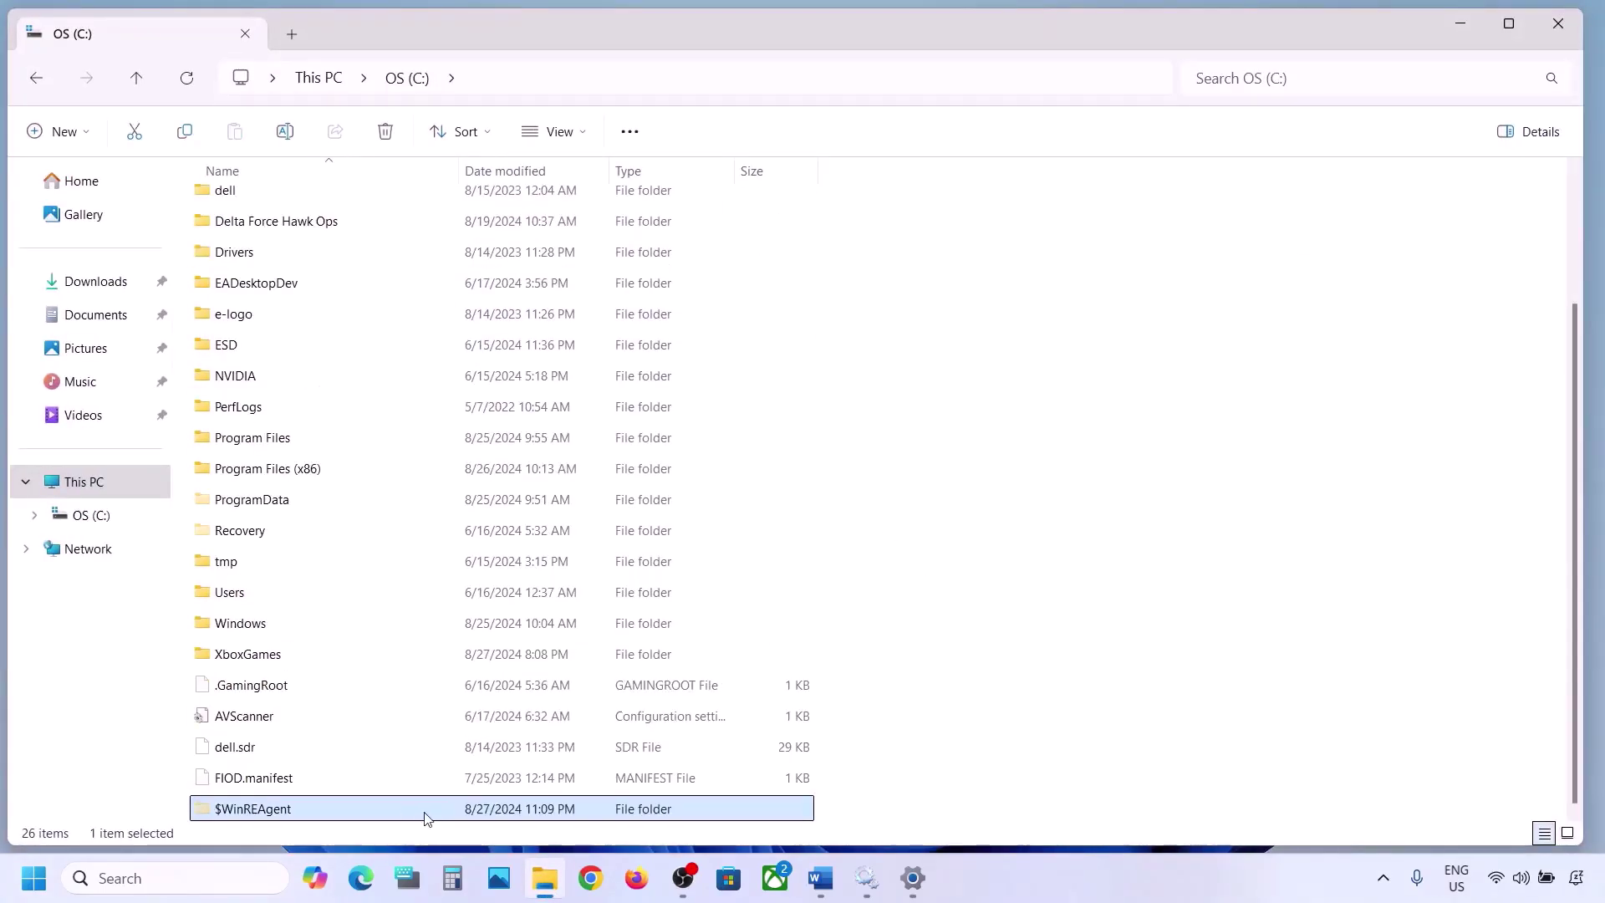
{"action": "left_click", "coordinate": [1443, 32]}
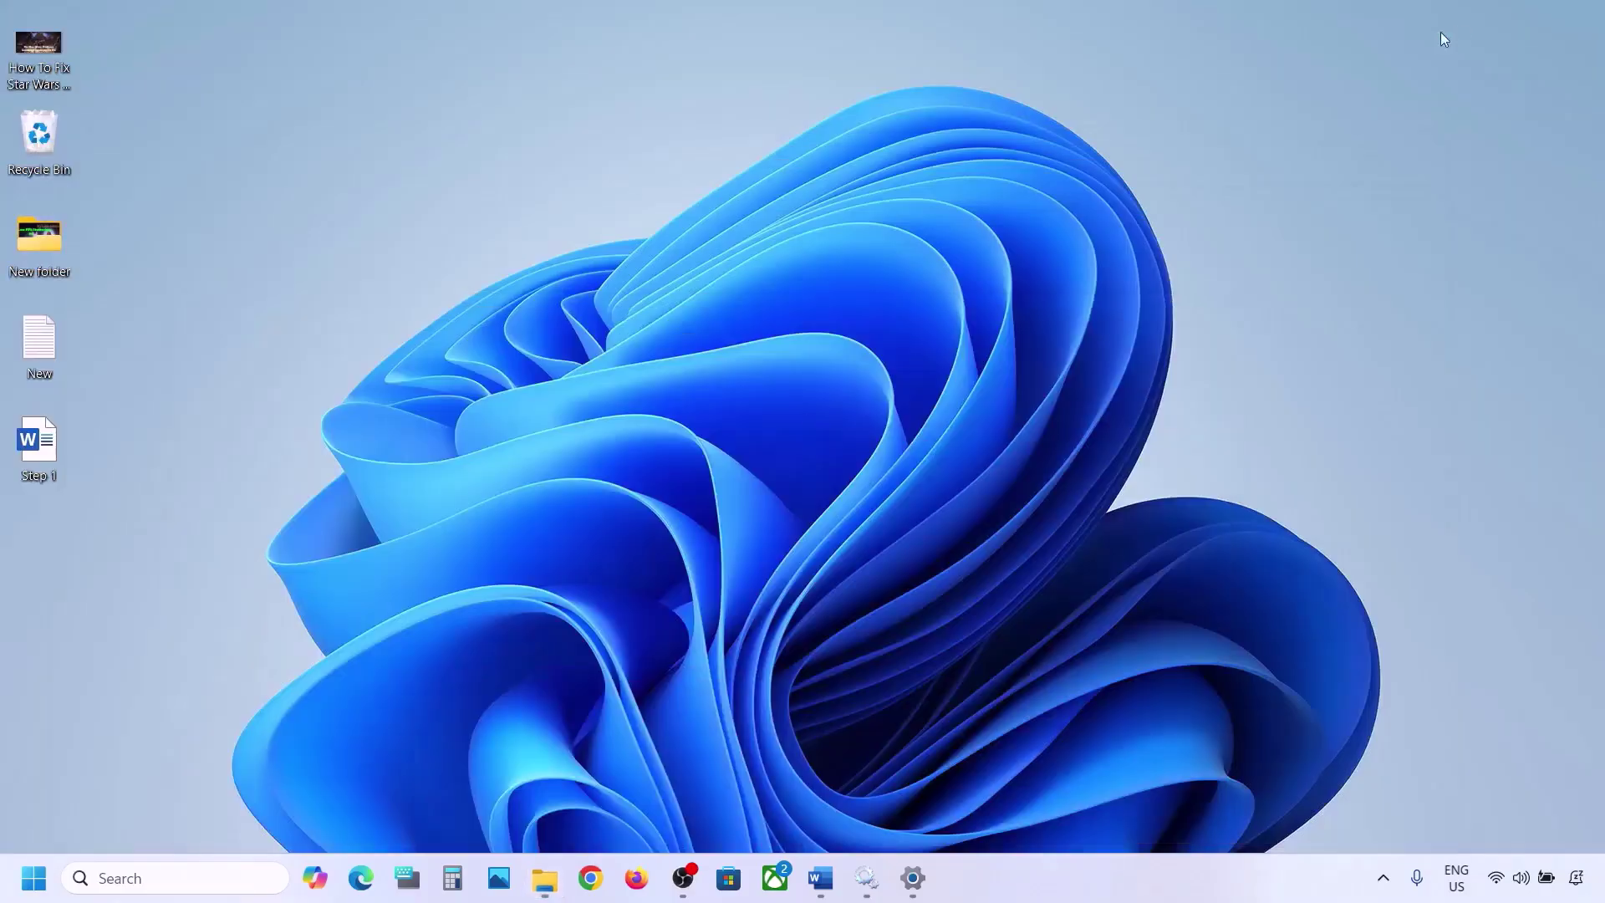
Switch to the Word document and highlight the Step 3 heading "Run Update Troubleshooter"
{"action": "left_click", "coordinate": [820, 877]}
{"action": "scroll", "coordinate": [510, 492], "scroll_direction": "down", "scroll_amount": 3}
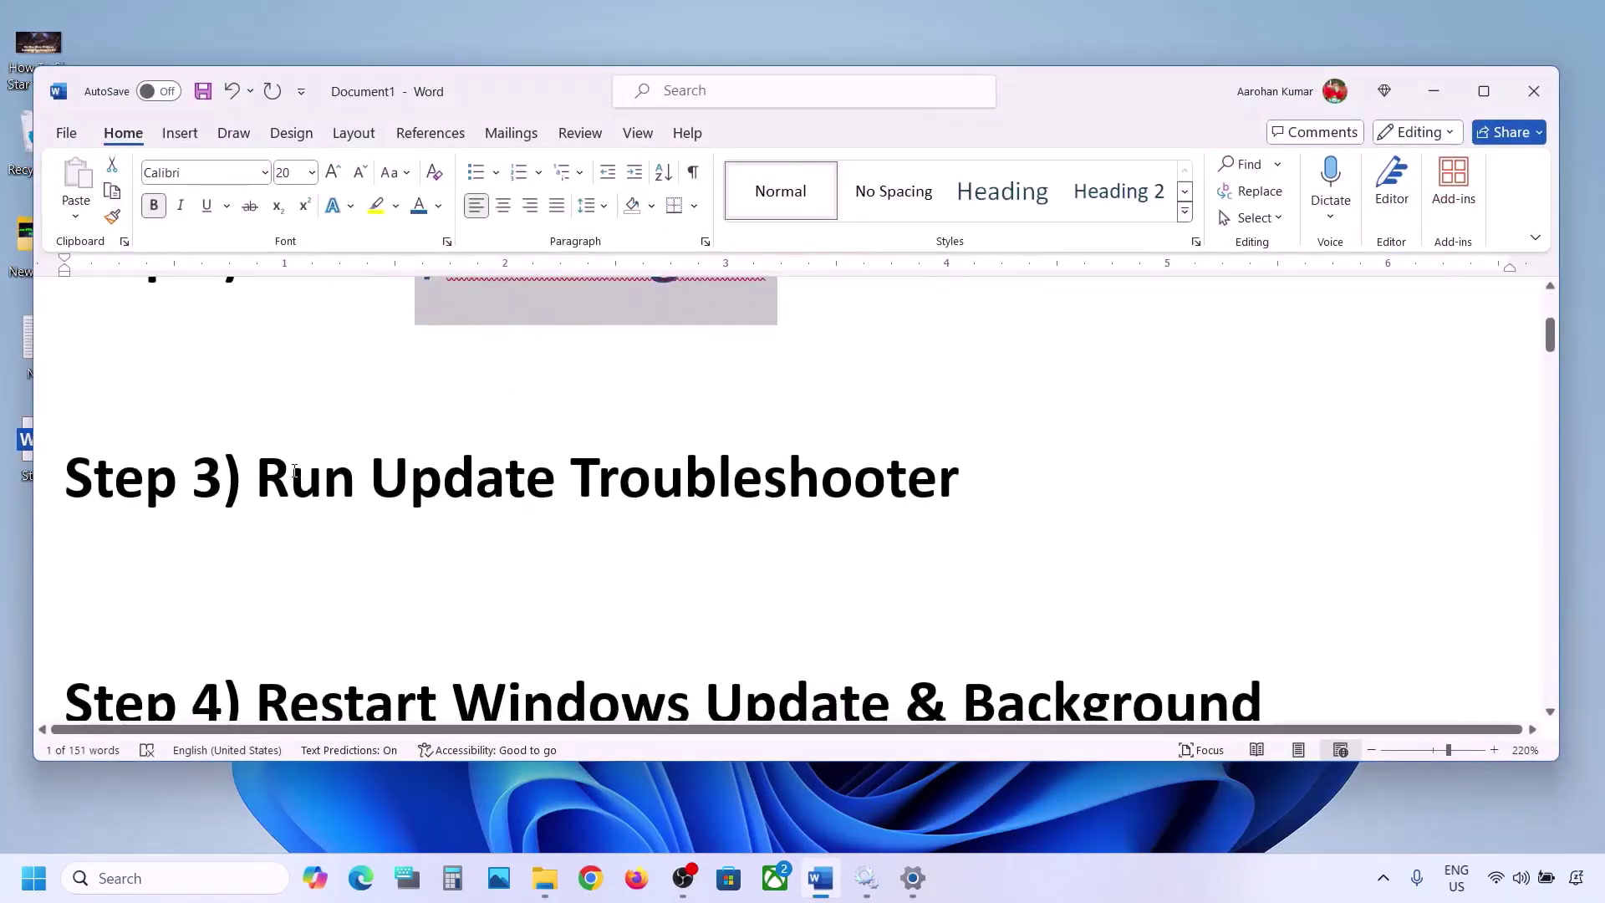
{"action": "left_click_drag", "start_coordinate": [294, 470], "coordinate": [959, 480]}
Run the Windows Update troubleshooter from Other troubleshooters in the System section of Windows Settings
{"action": "left_click", "coordinate": [33, 878]}
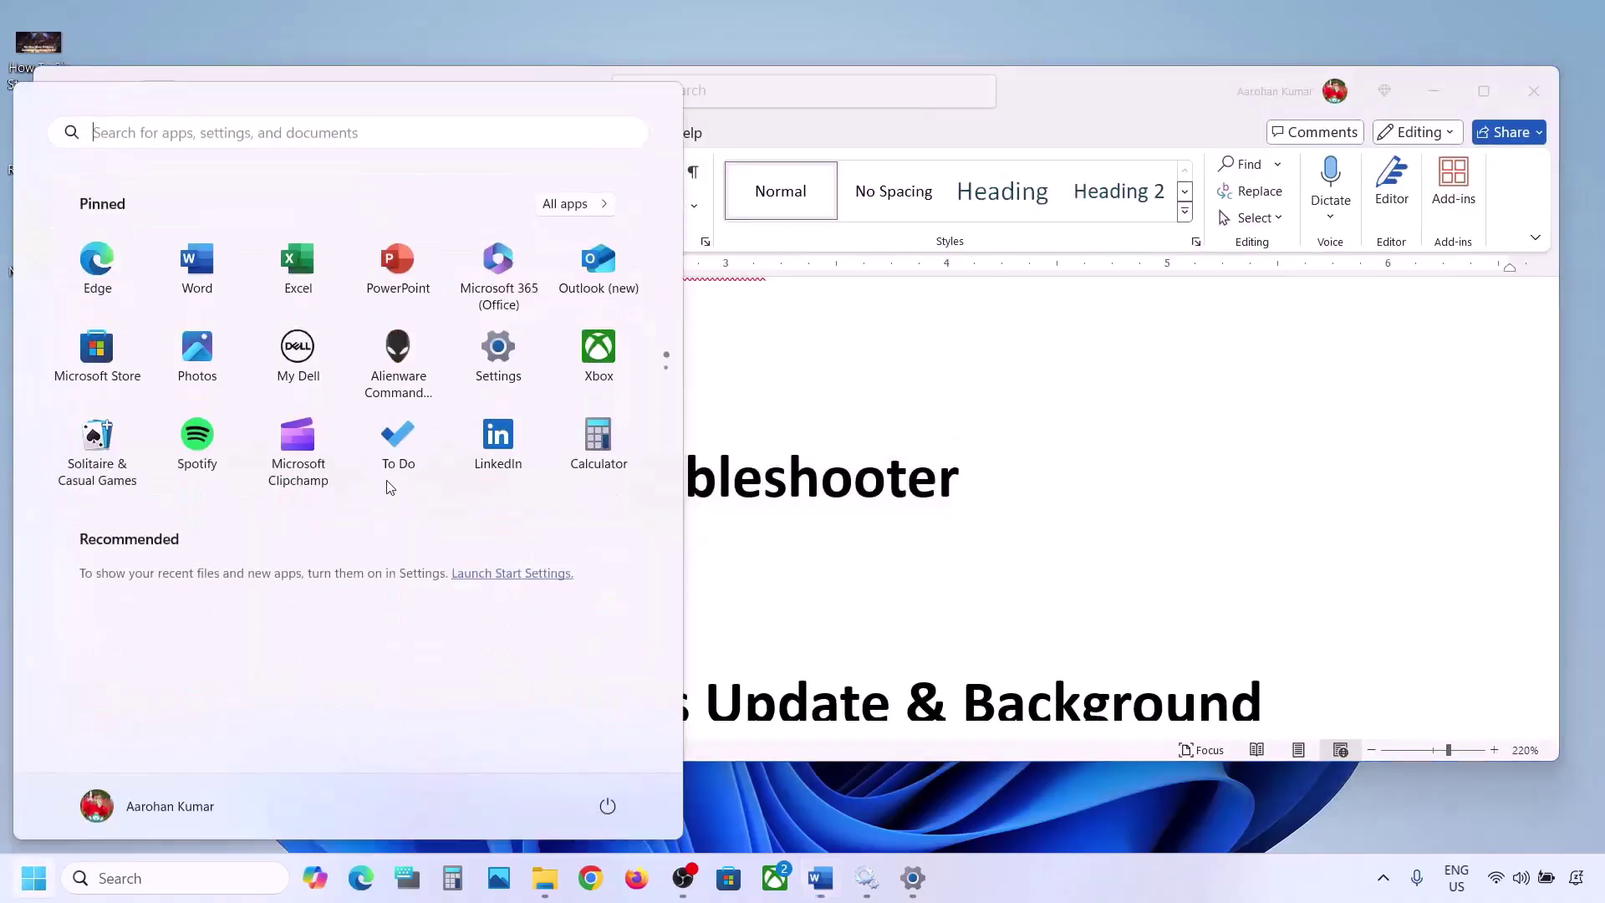
{"action": "left_click", "coordinate": [517, 368]}
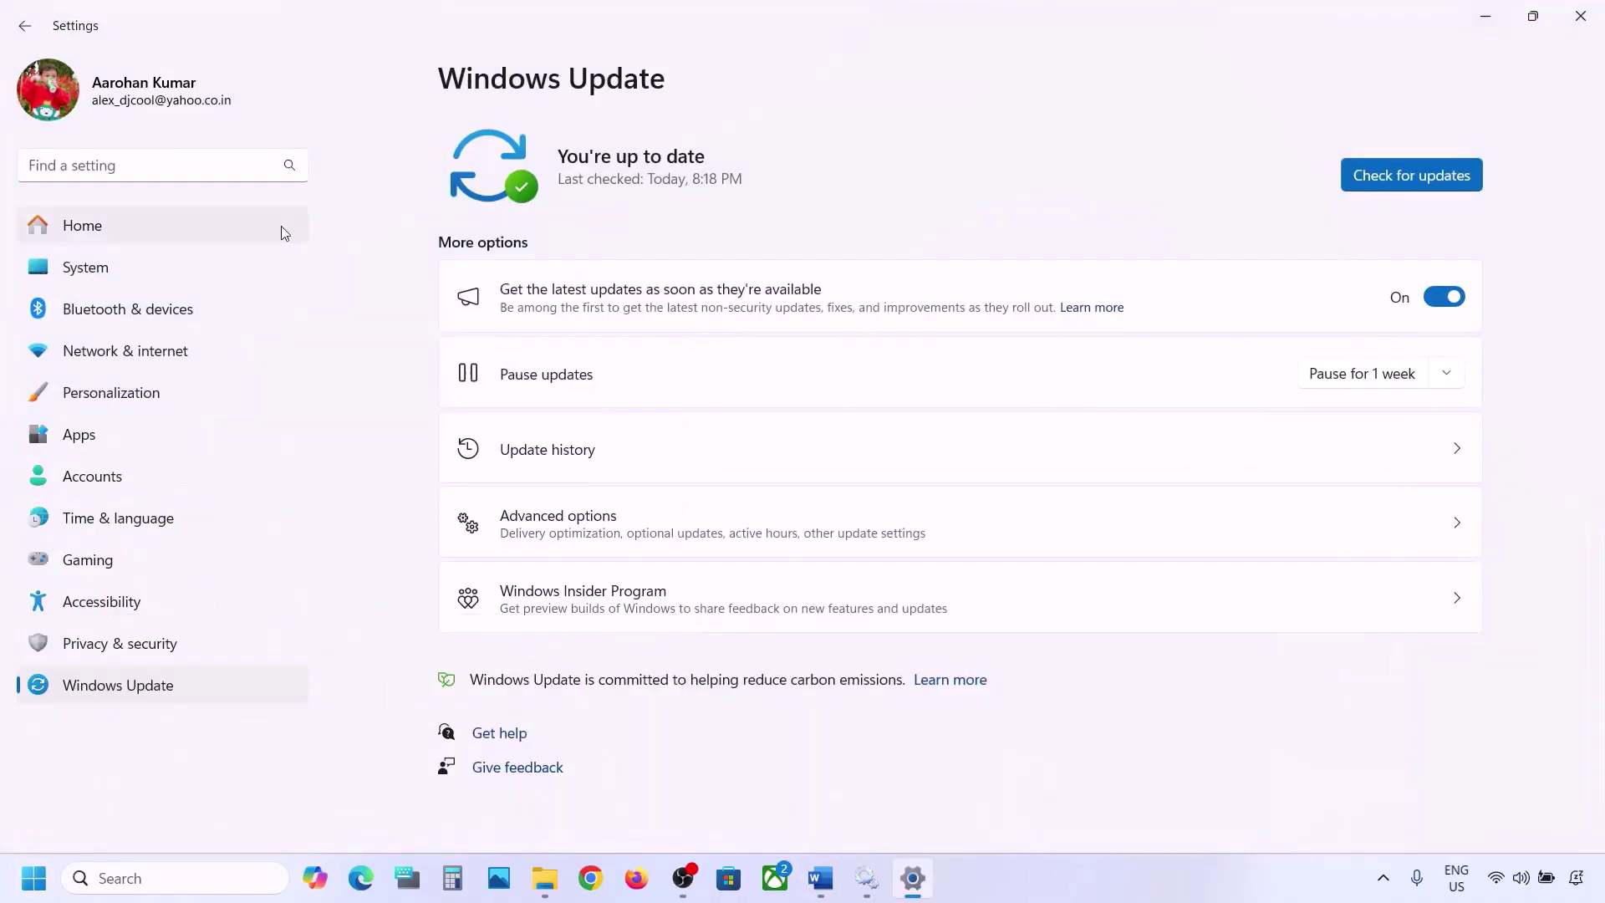
{"action": "left_click", "coordinate": [147, 268]}
{"action": "scroll", "coordinate": [603, 406], "scroll_direction": "down", "scroll_amount": 5}
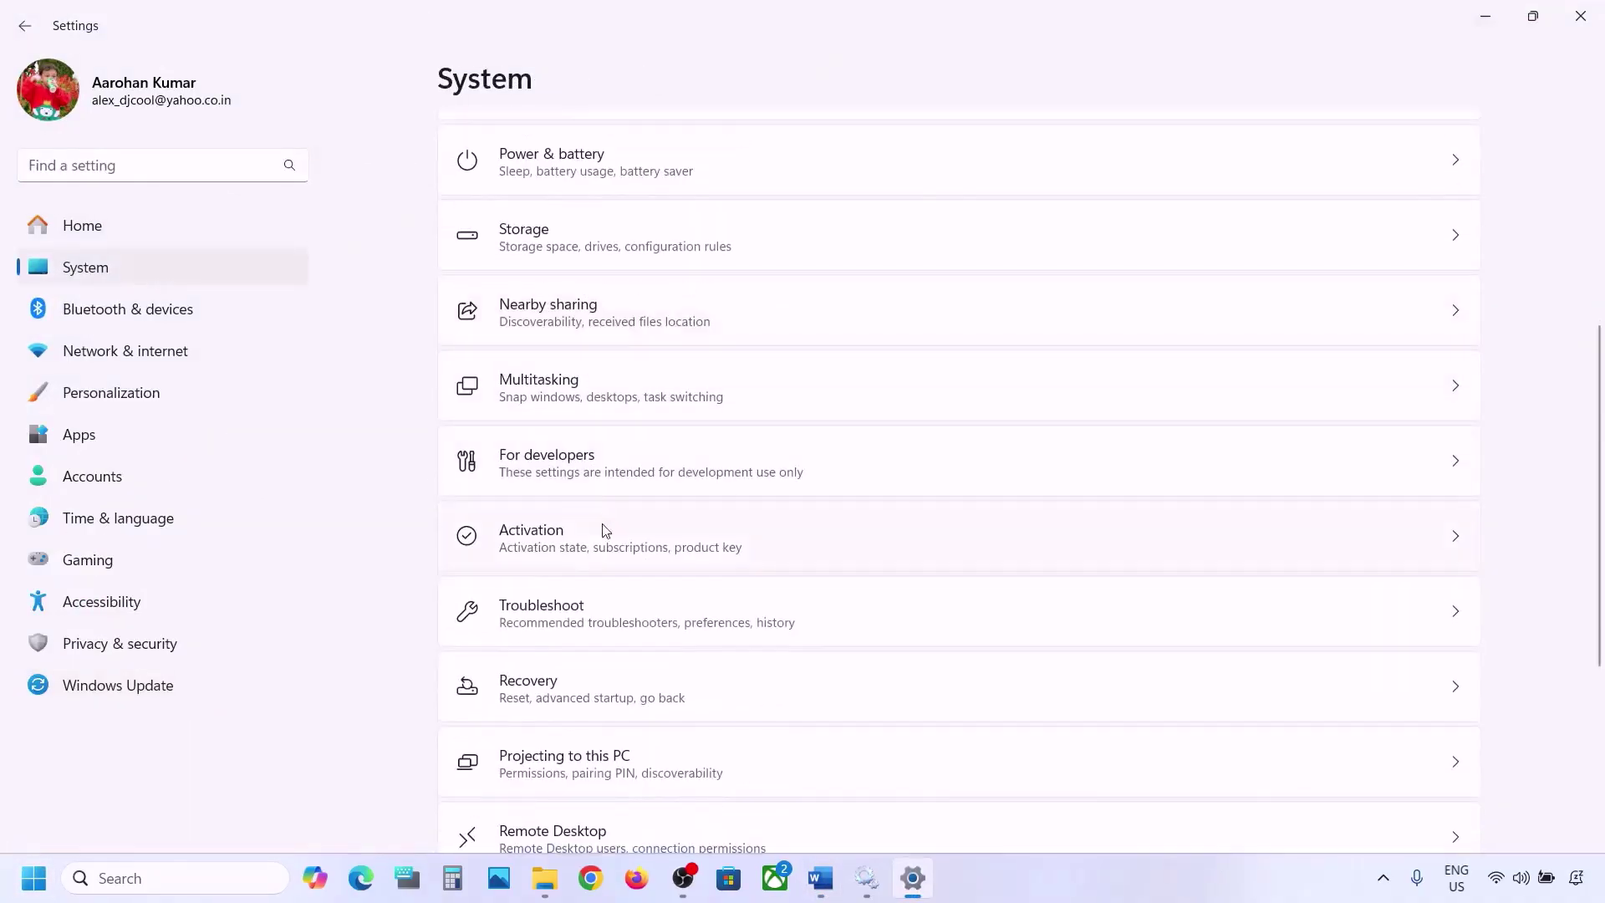
{"action": "left_click", "coordinate": [559, 607]}
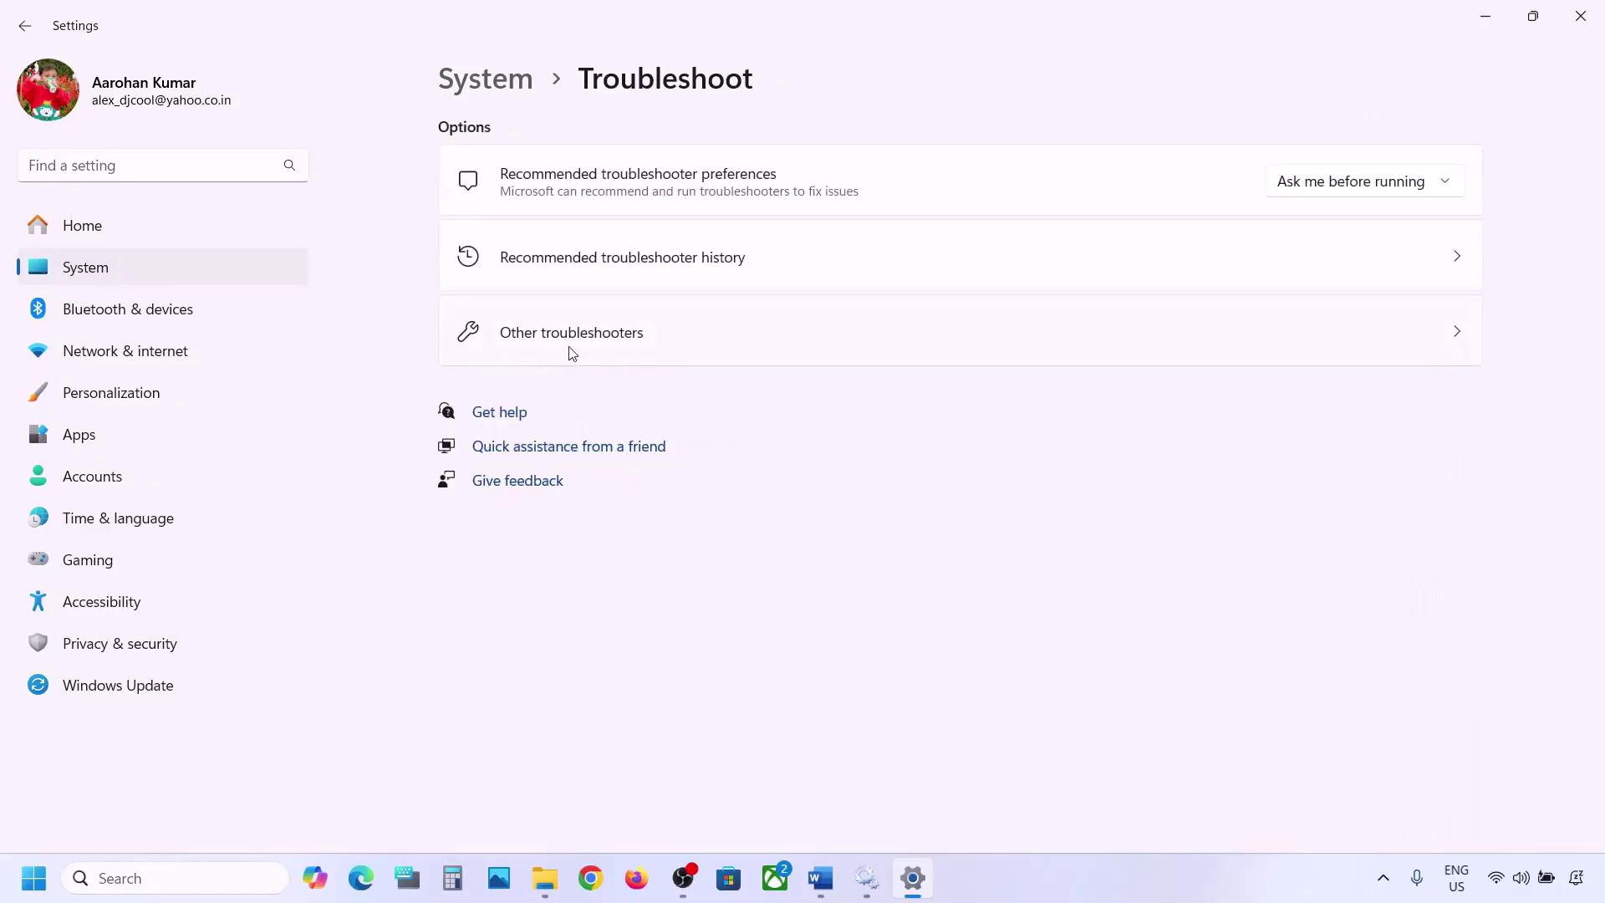
{"action": "left_click", "coordinate": [572, 351]}
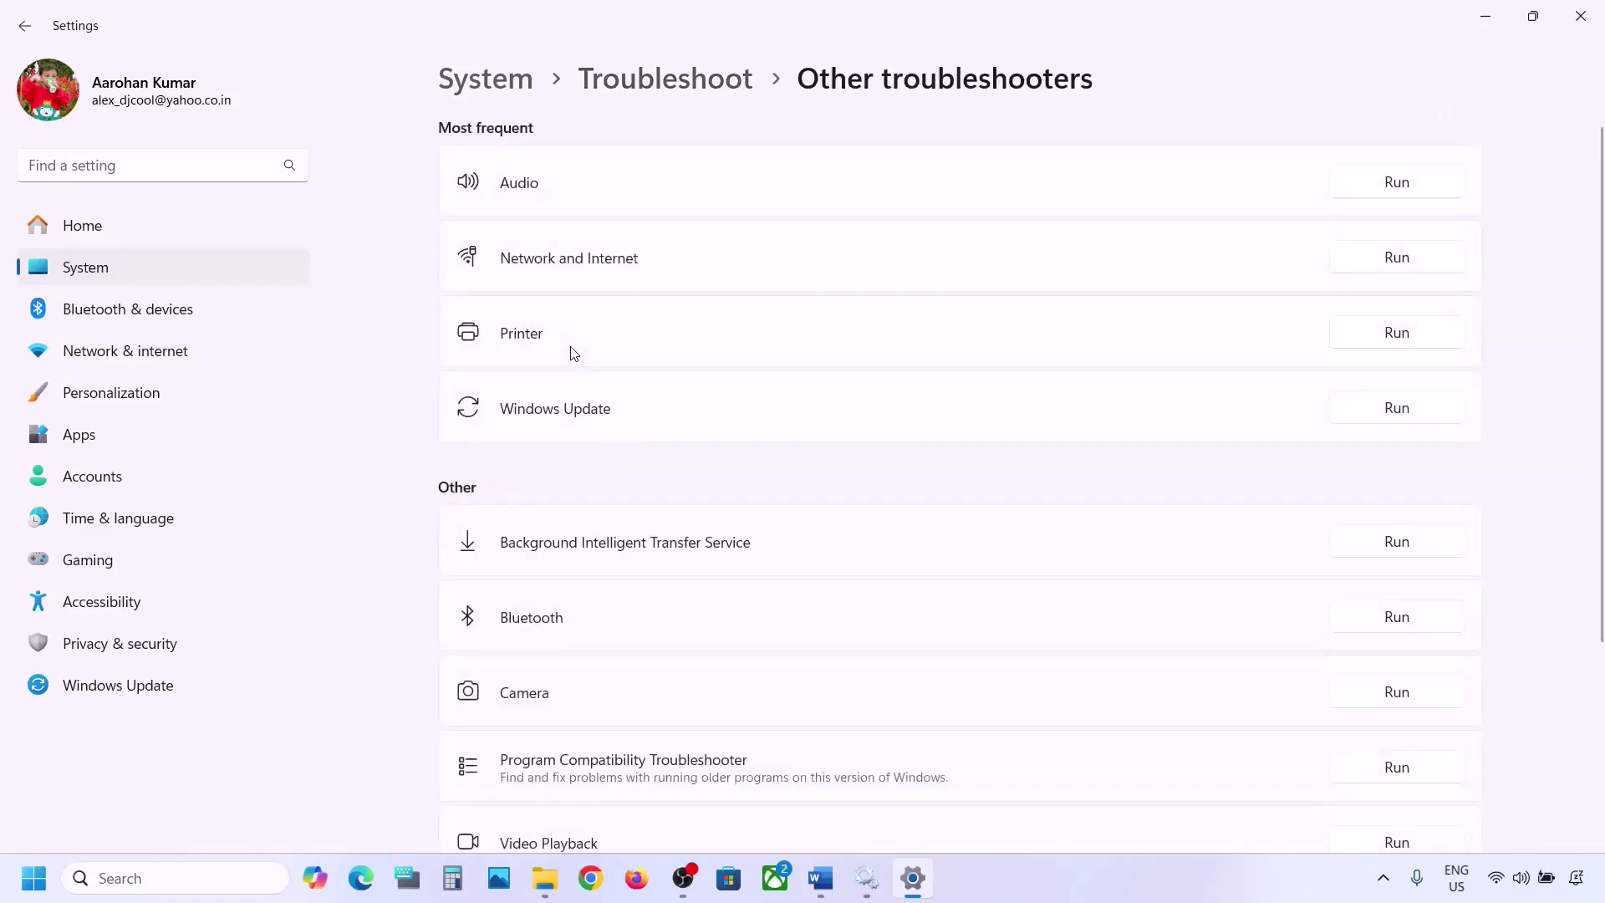
{"action": "scroll", "coordinate": [574, 353], "scroll_direction": "down", "scroll_amount": 1}
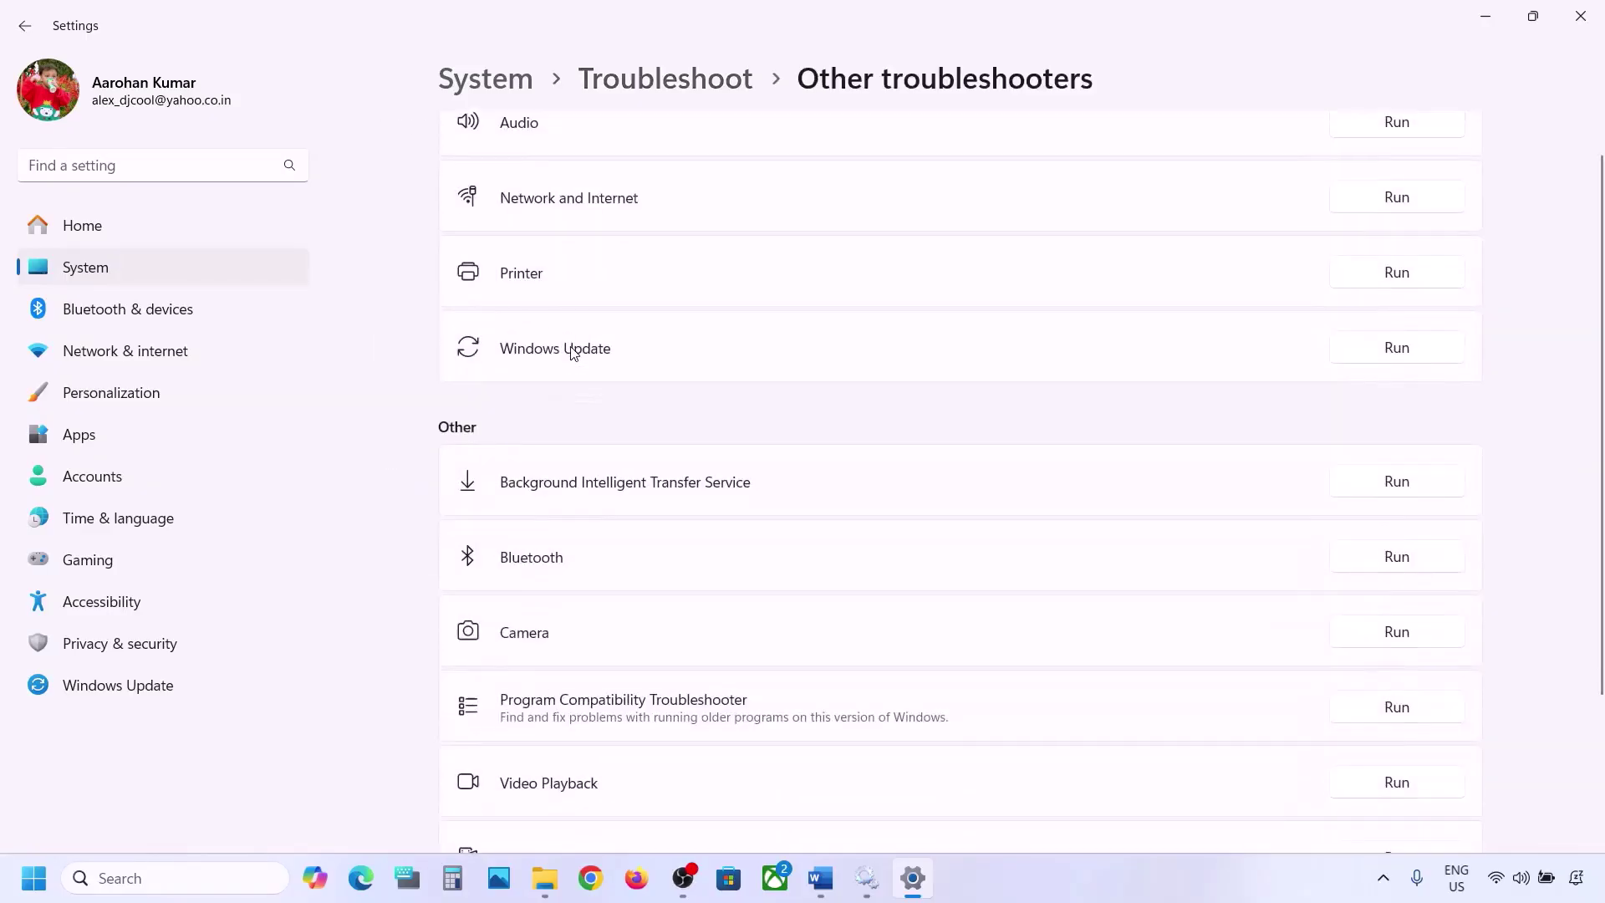
{"action": "left_click", "coordinate": [1400, 360]}
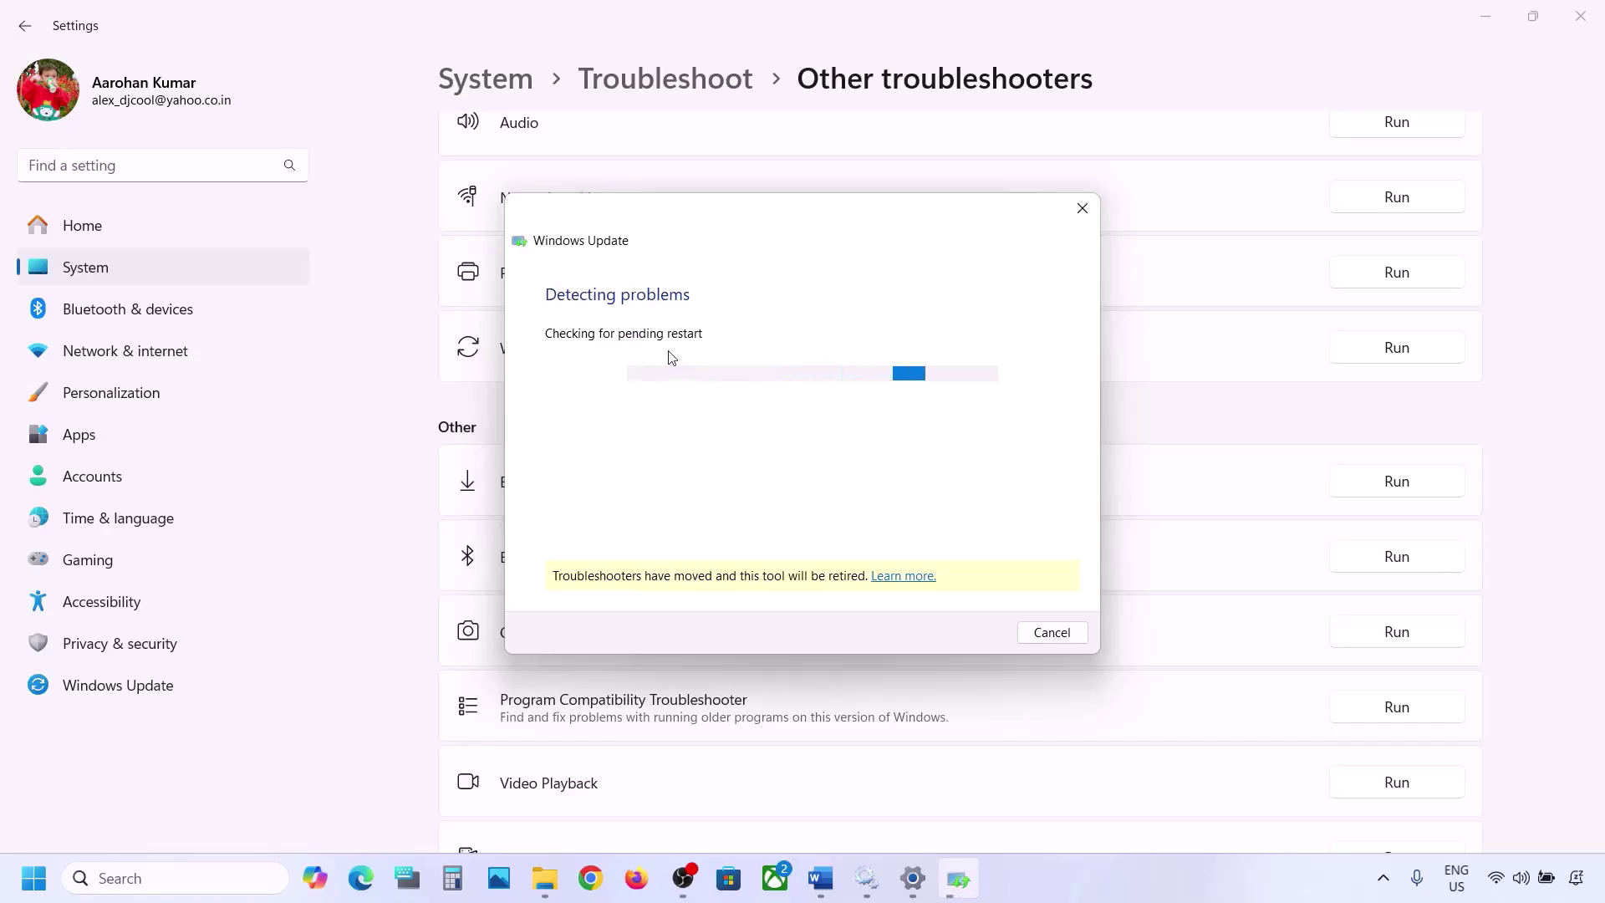
Return to the Word document and highlight the Step 4 text about restarting Windows Update and Background intelligent transfer service
{"action": "left_click", "coordinate": [820, 878]}
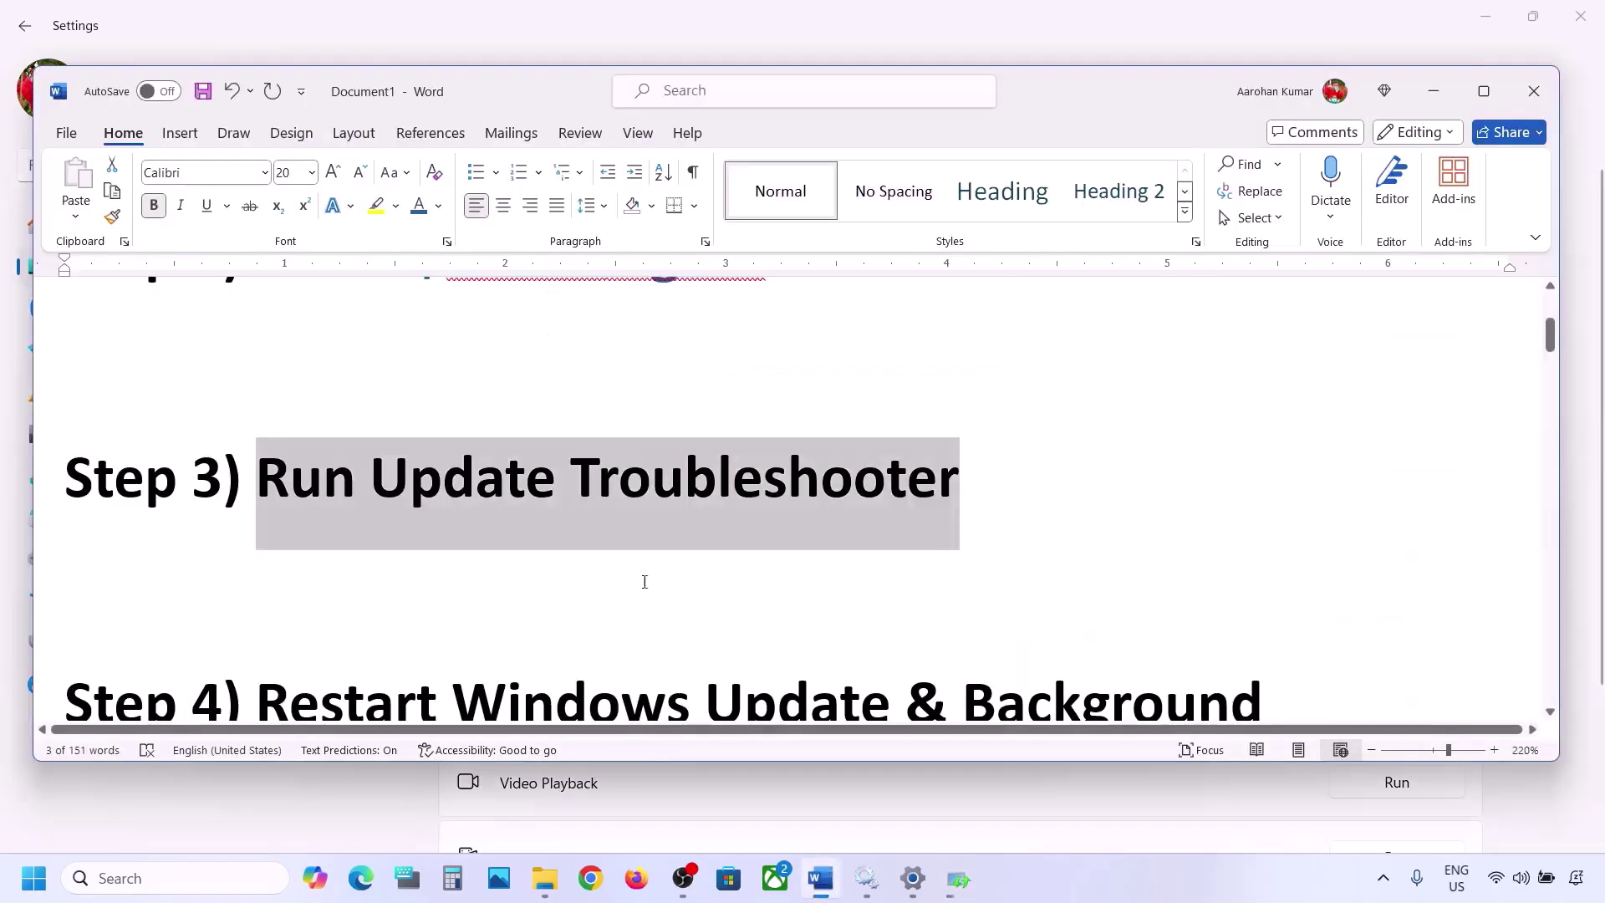
{"action": "scroll", "coordinate": [576, 540], "scroll_direction": "down", "scroll_amount": 3}
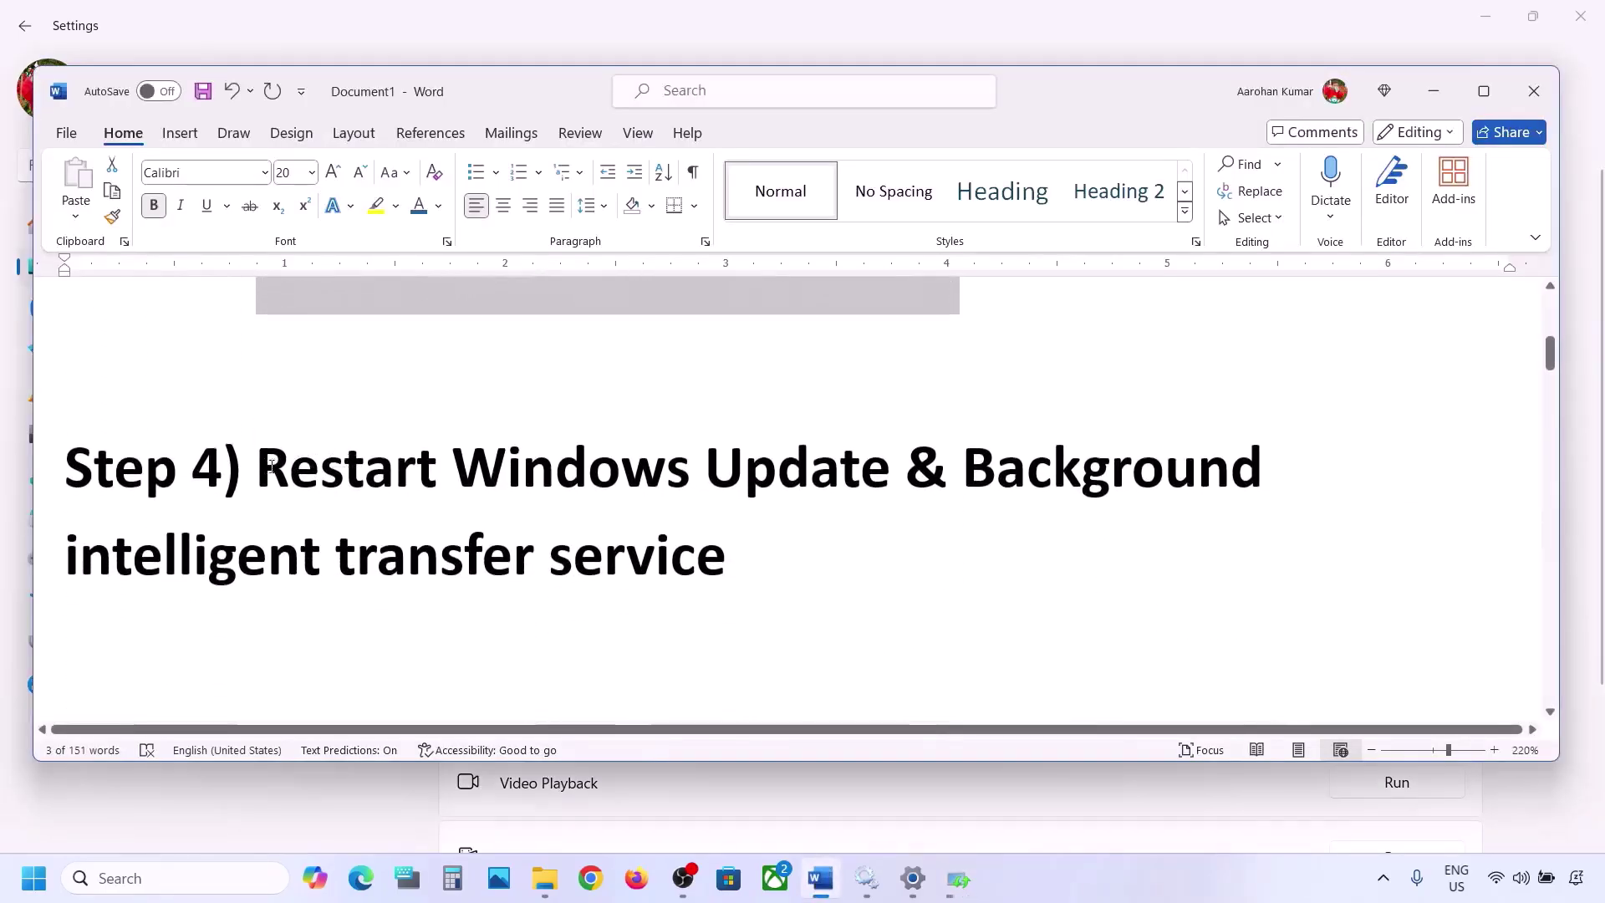
{"action": "left_click_drag", "start_coordinate": [265, 468], "coordinate": [724, 556]}
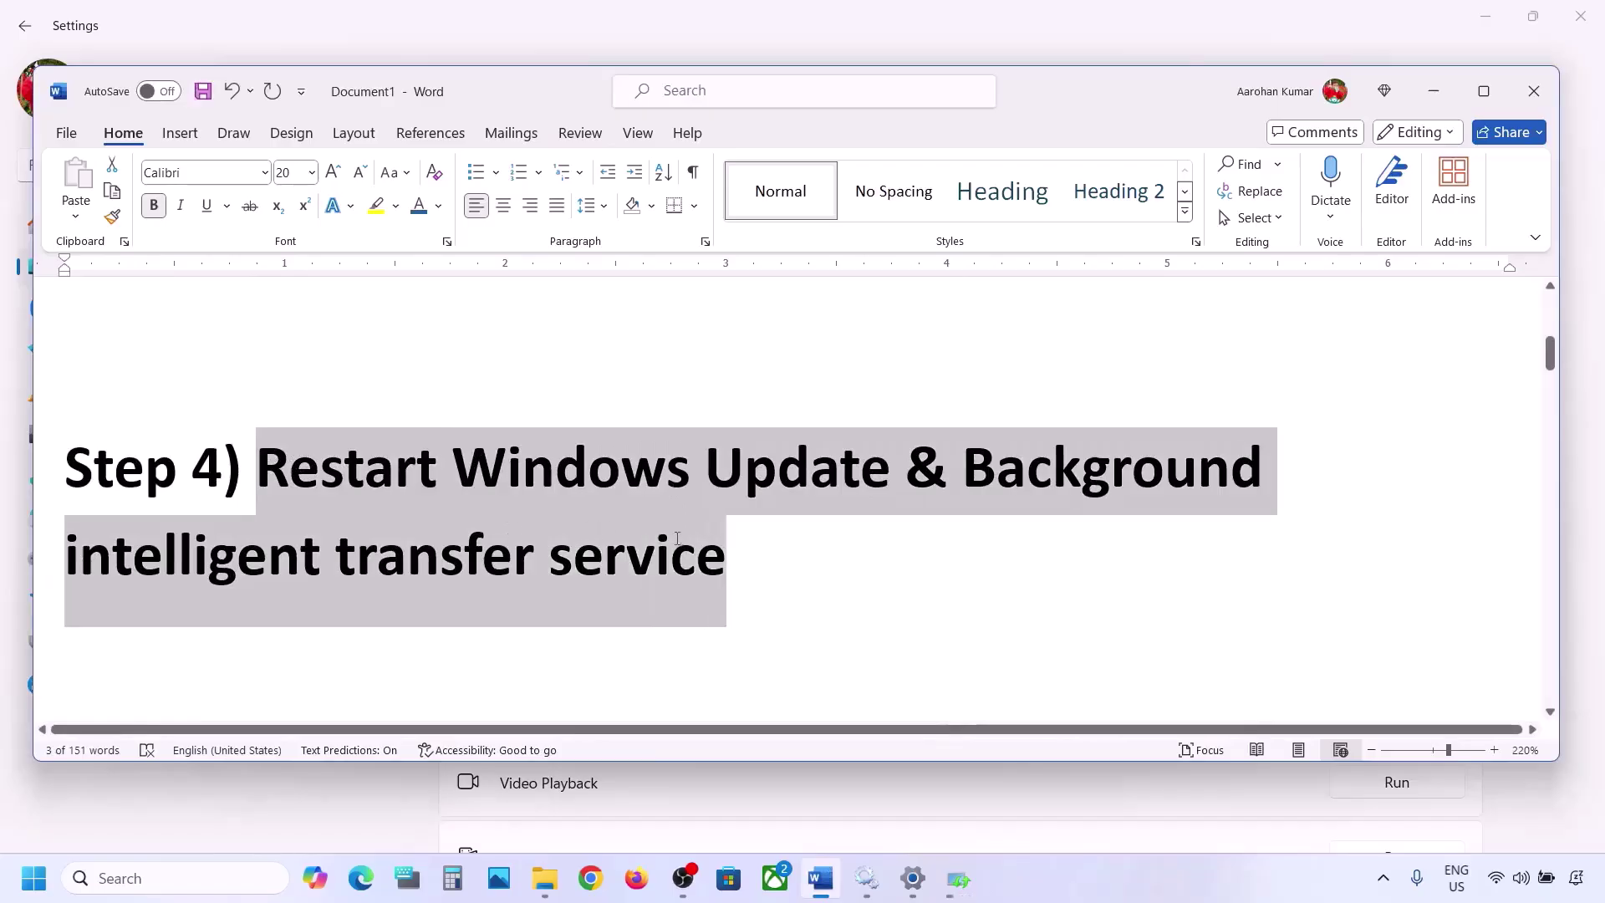
Search Windows for "services" and open the Services console
{"action": "left_click", "coordinate": [141, 876]}
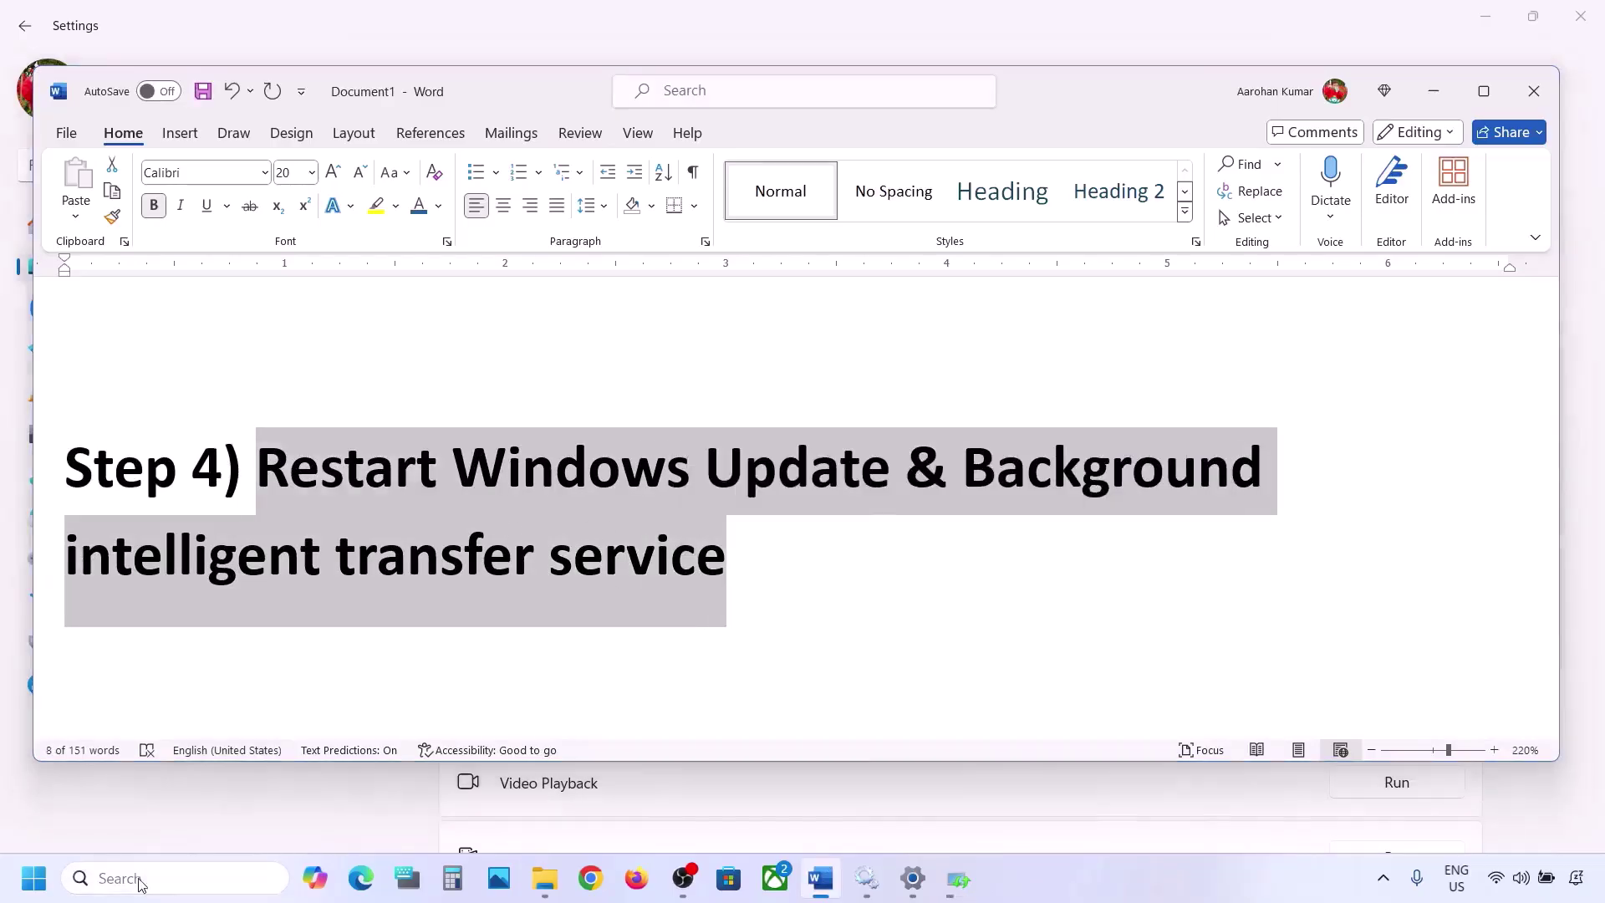
{"action": "type", "text": "services"}
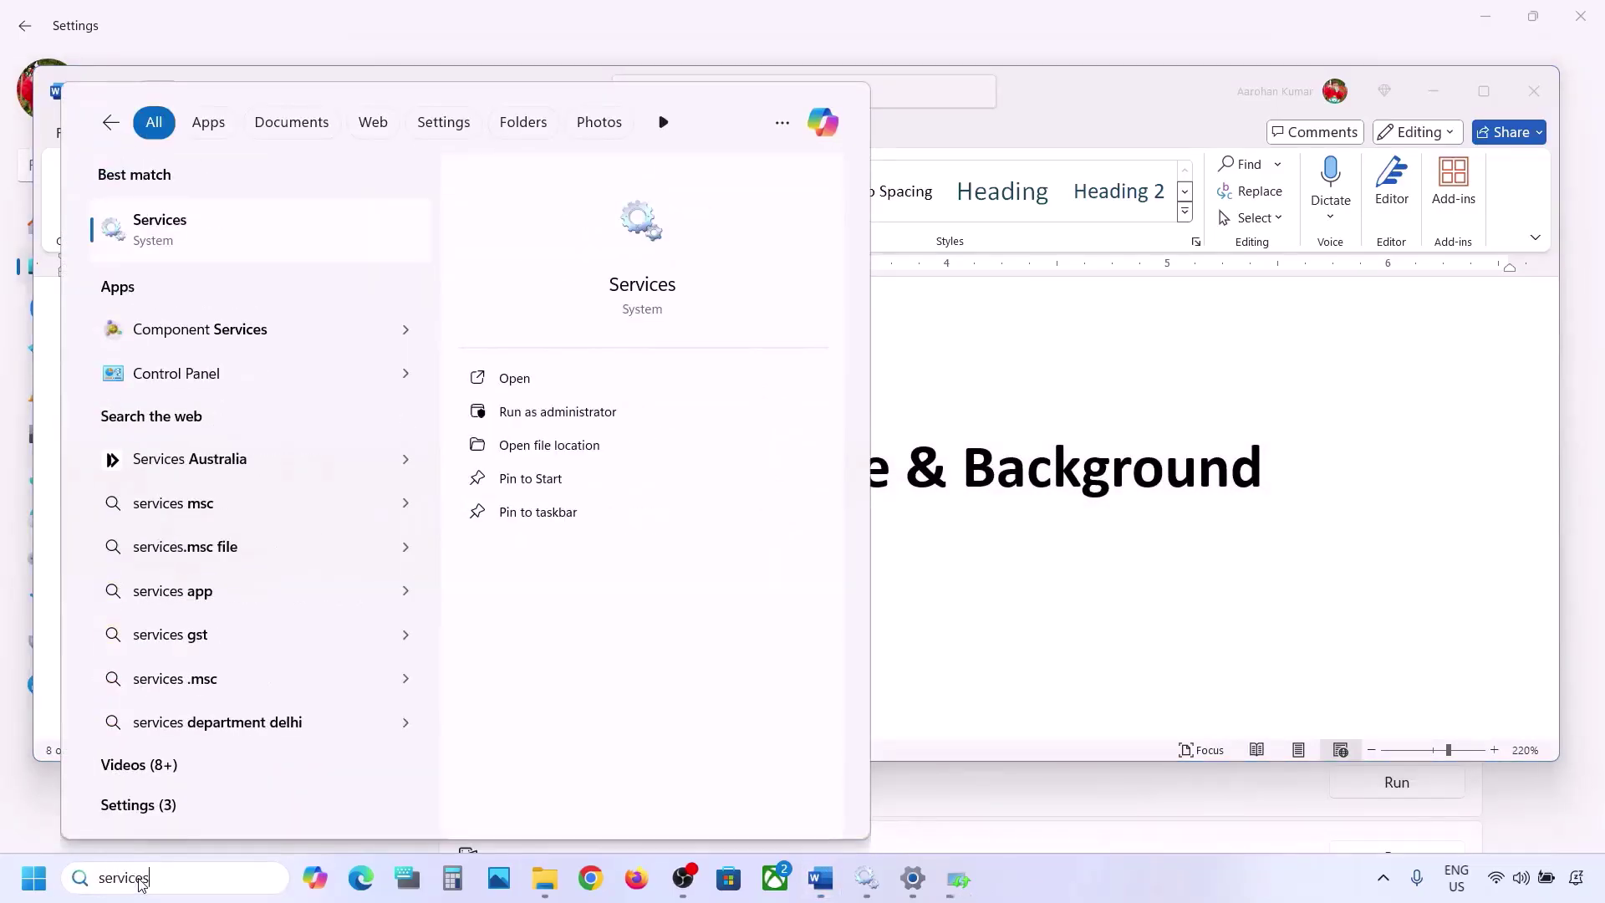
{"action": "key", "text": "Return"}
Set the Windows Update service's startup type to Automatic and restart the service
{"action": "left_click", "coordinate": [464, 479]}
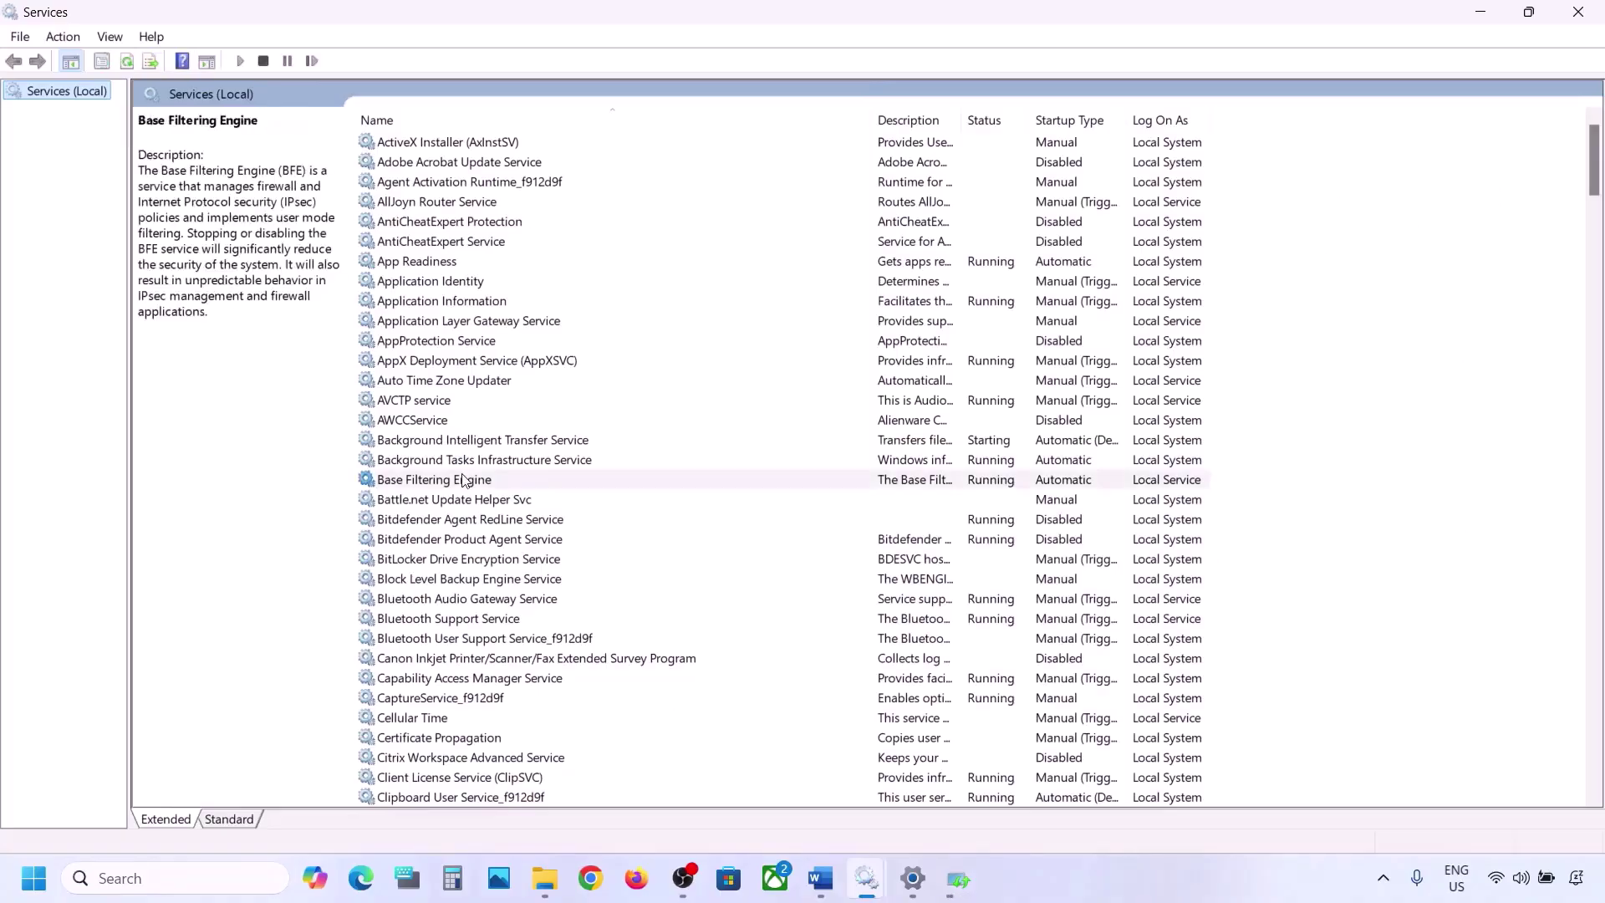
{"action": "key", "text": "w"}
{"action": "scroll", "coordinate": [524, 649], "scroll_direction": "down", "scroll_amount": 8}
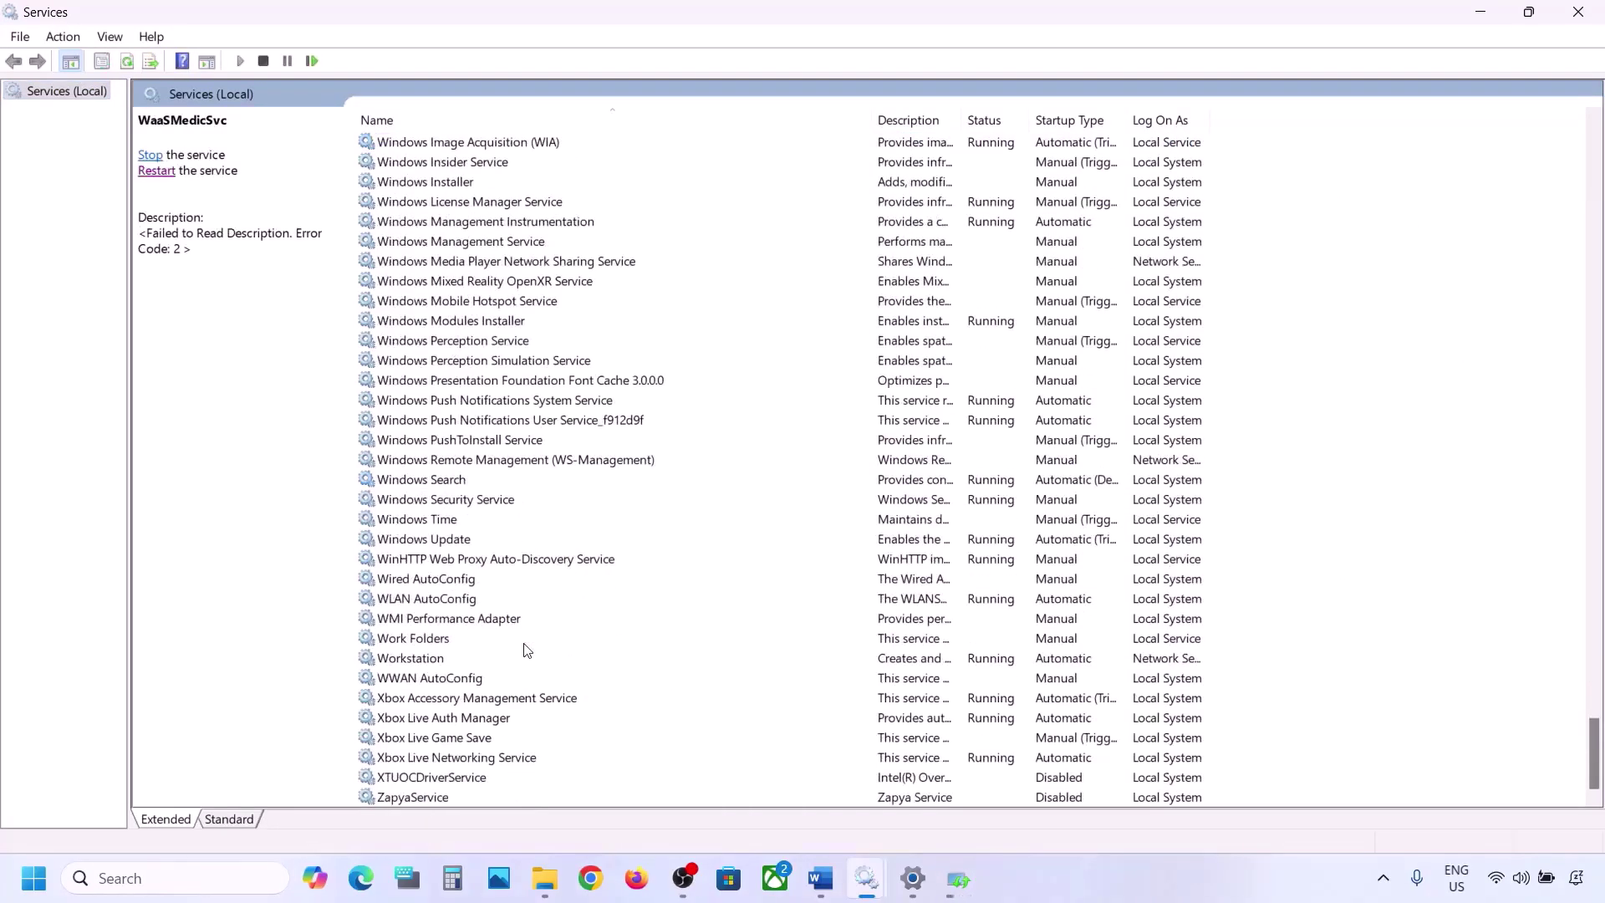
{"action": "left_click", "coordinate": [434, 541]}
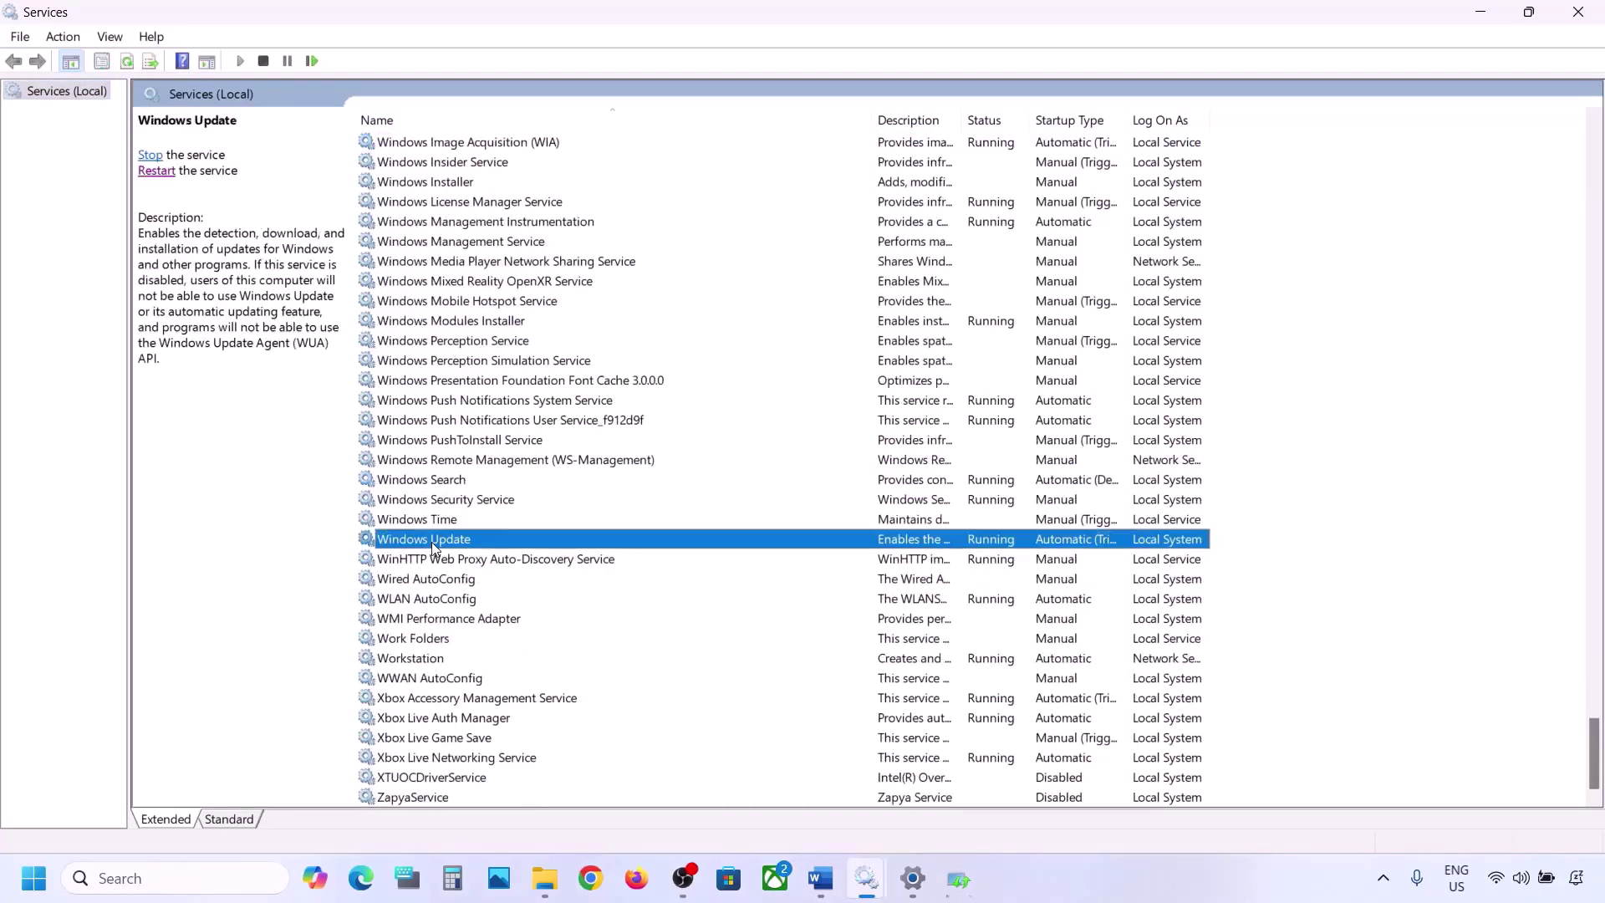
{"action": "double_click", "coordinate": [524, 542]}
{"action": "left_click", "coordinate": [798, 415]}
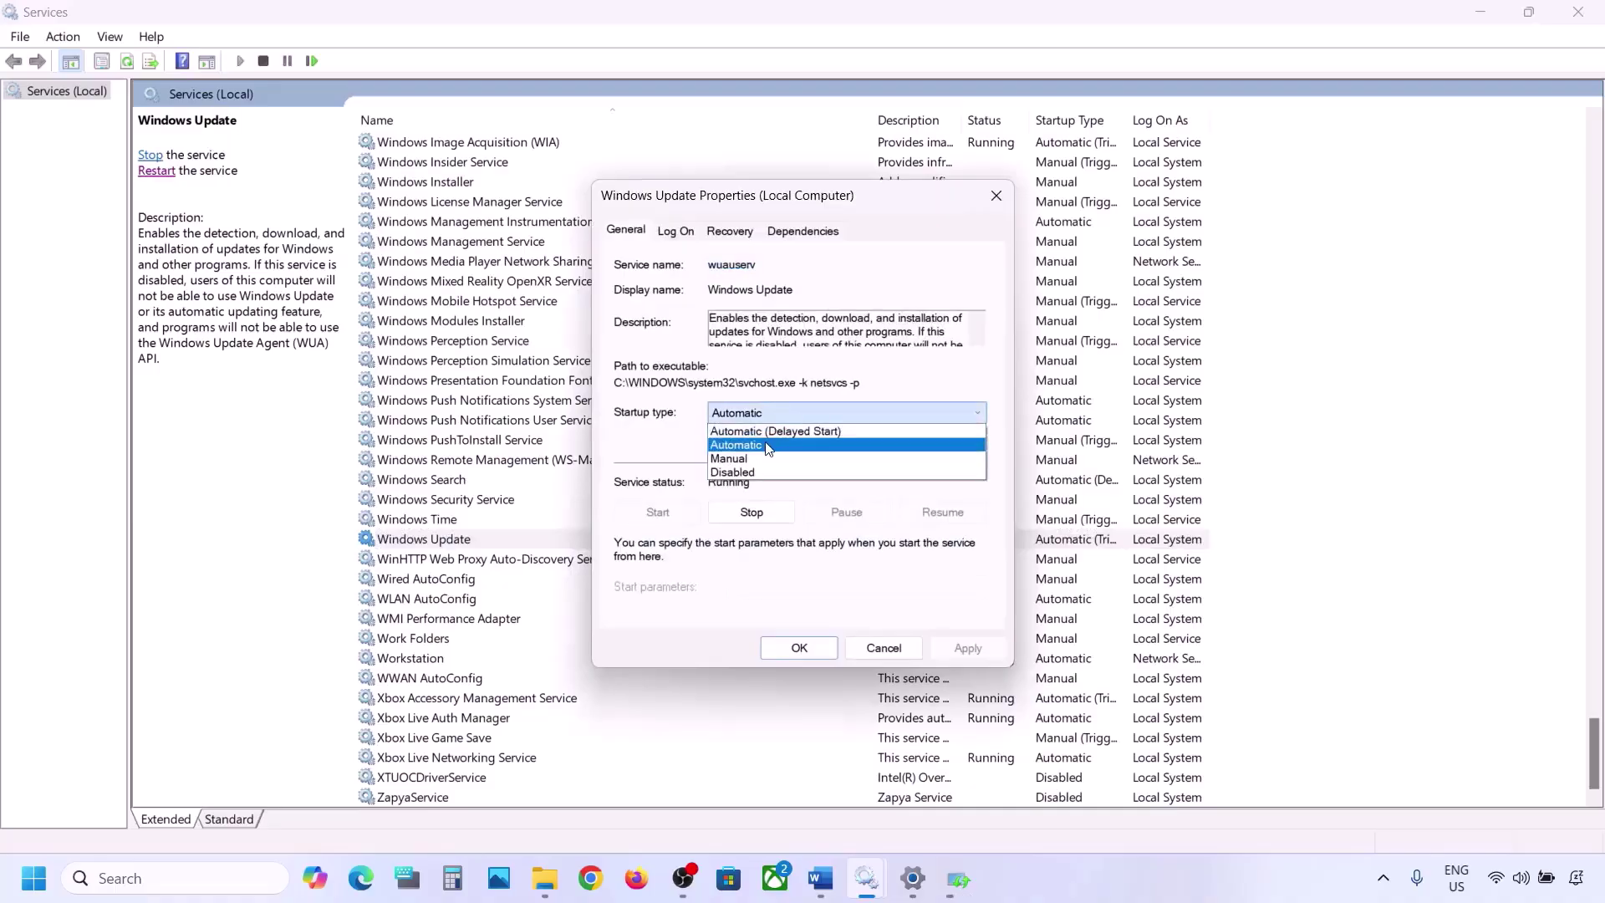
{"action": "left_click", "coordinate": [768, 445]}
{"action": "left_click", "coordinate": [943, 646]}
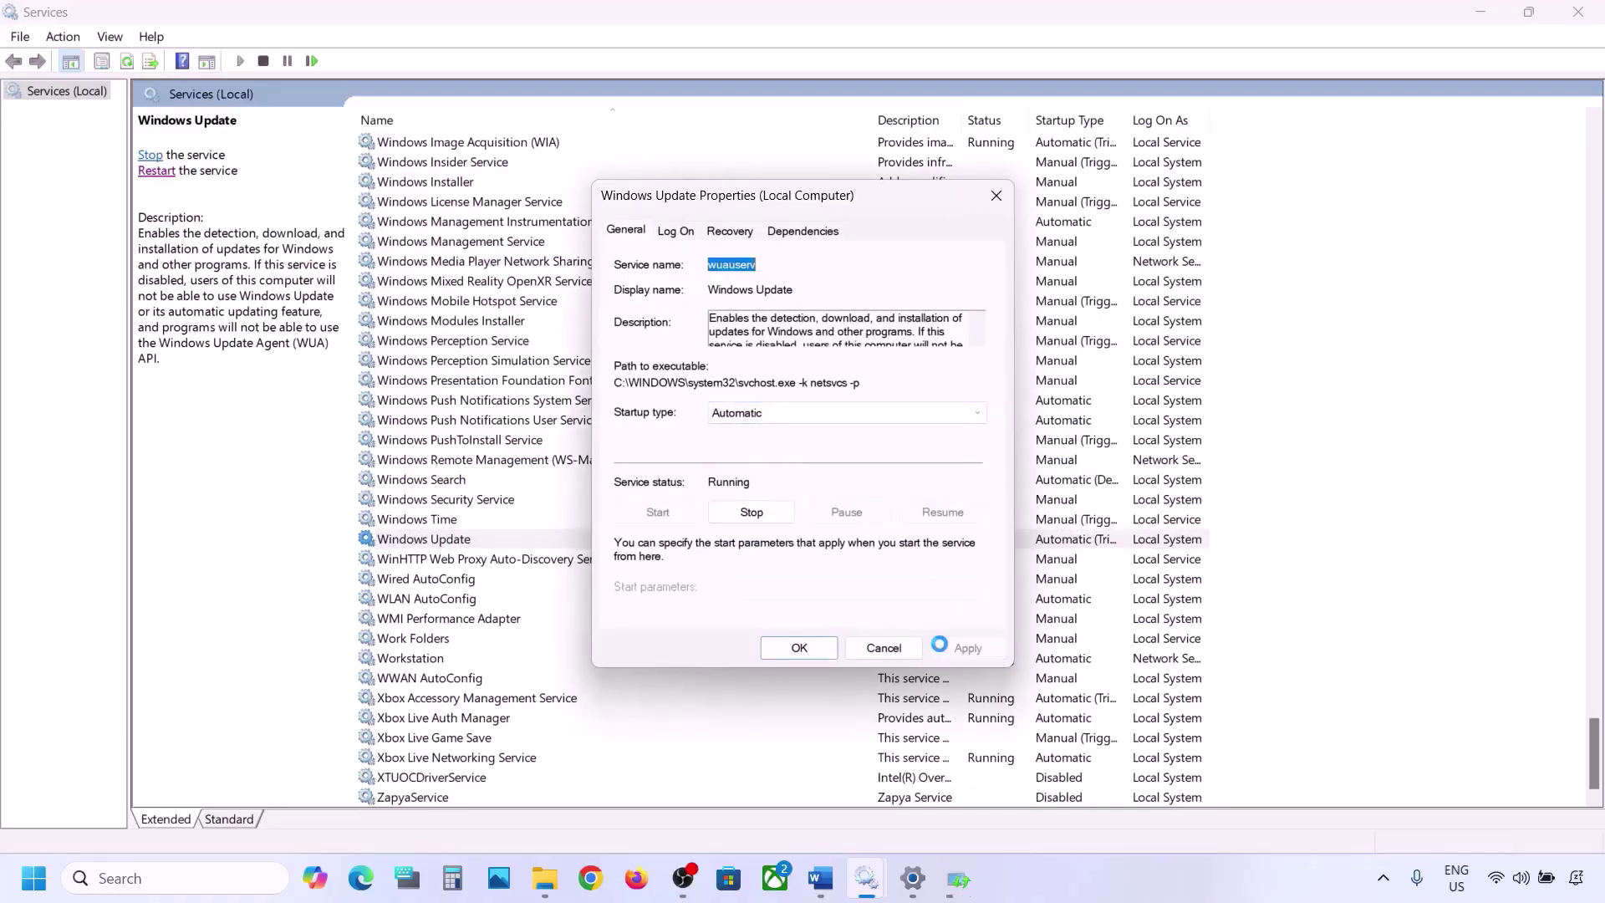
{"action": "left_click", "coordinate": [774, 649]}
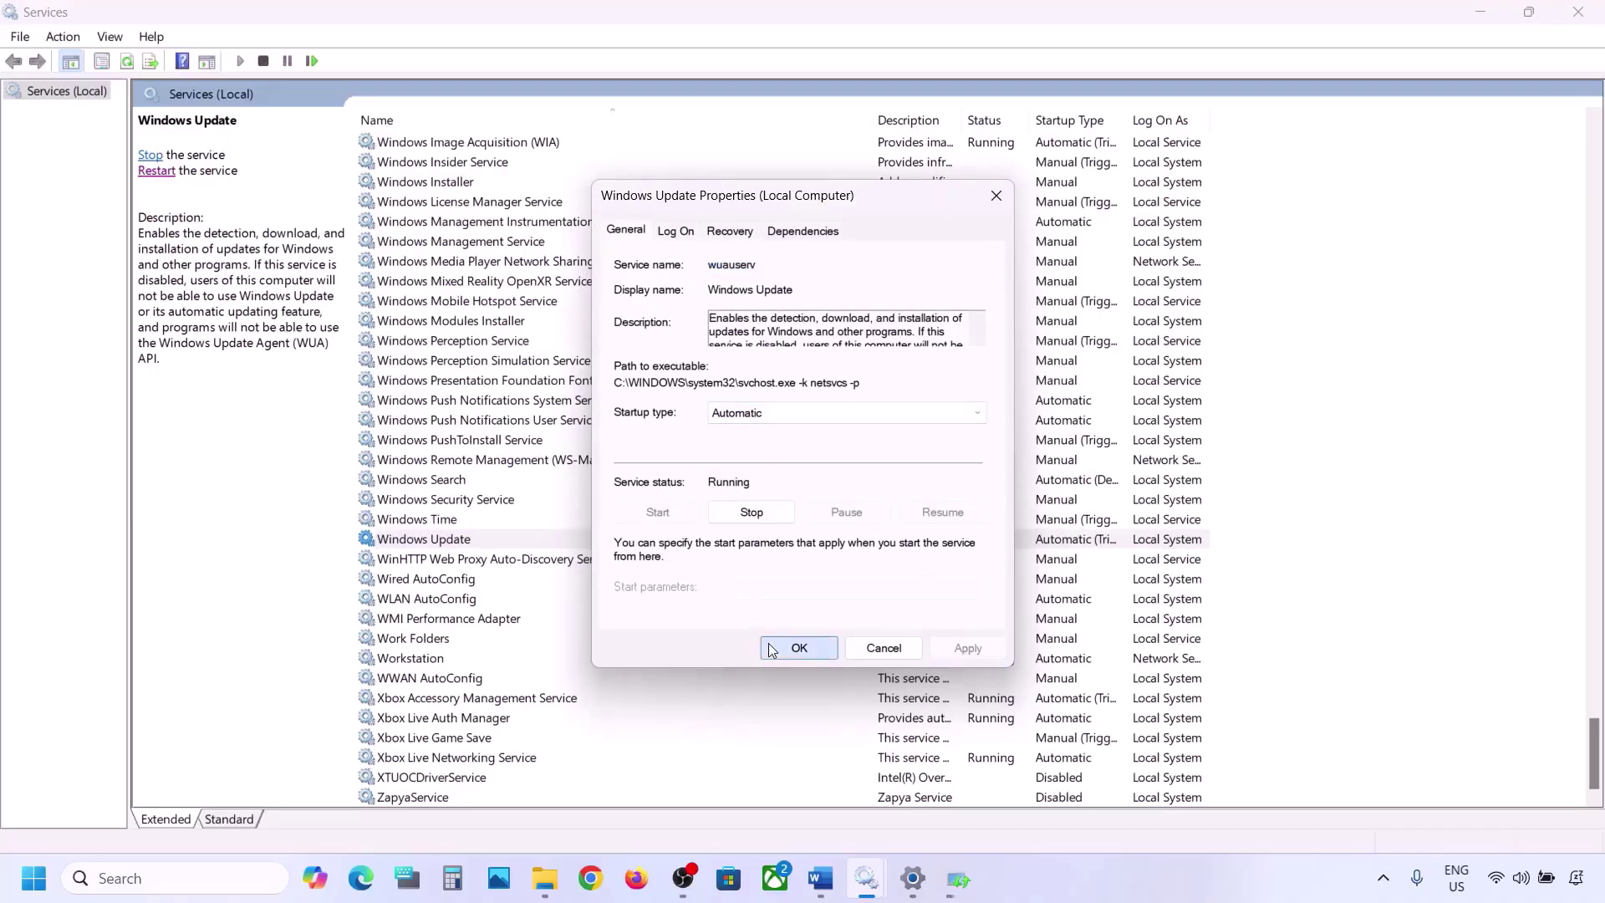
{"action": "right_click", "coordinate": [435, 545]}
{"action": "left_click", "coordinate": [507, 643]}
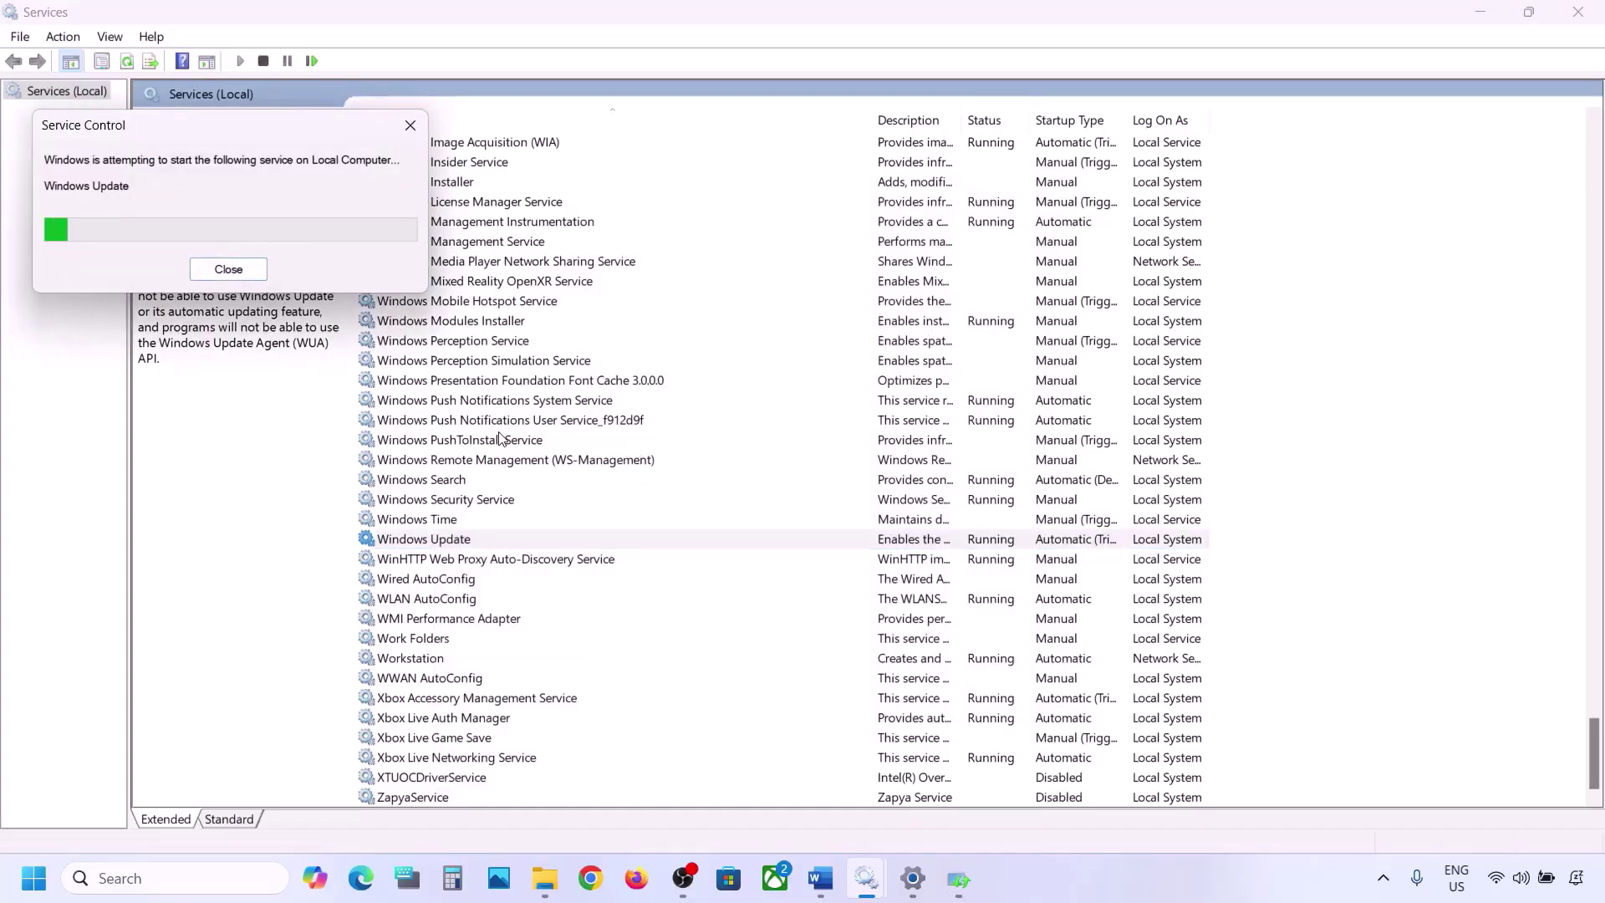
Set the Background Intelligent Transfer Service's startup type to Automatic and restart the service
{"action": "left_click", "coordinate": [471, 422]}
{"action": "key", "text": "b"}
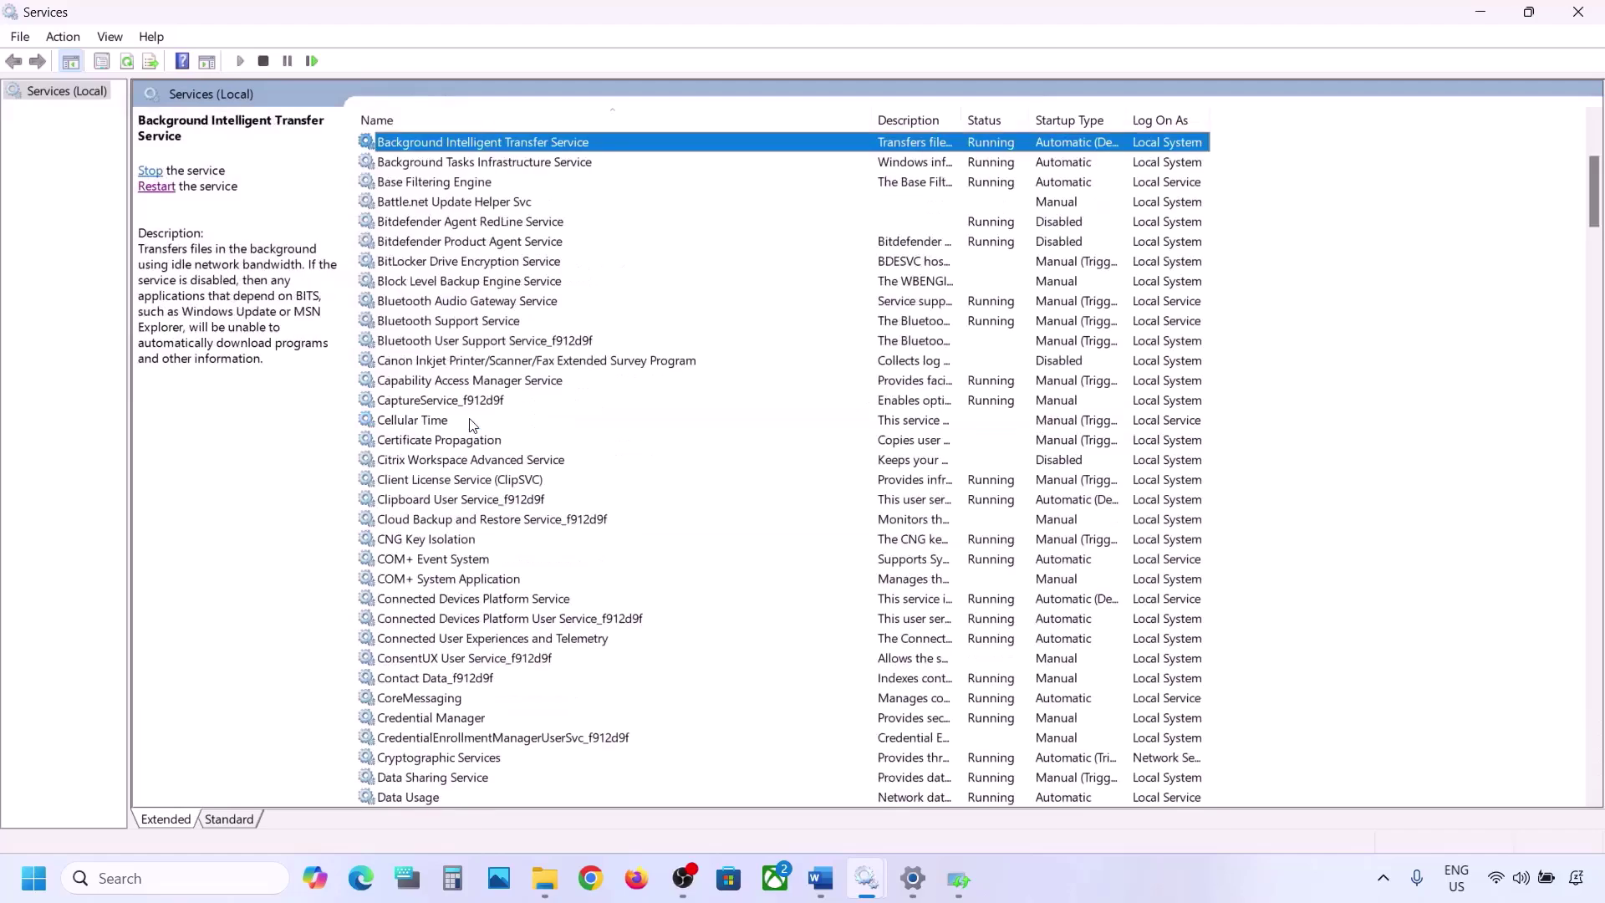
{"action": "scroll", "coordinate": [513, 326], "scroll_direction": "up", "scroll_amount": 3}
{"action": "double_click", "coordinate": [527, 326]}
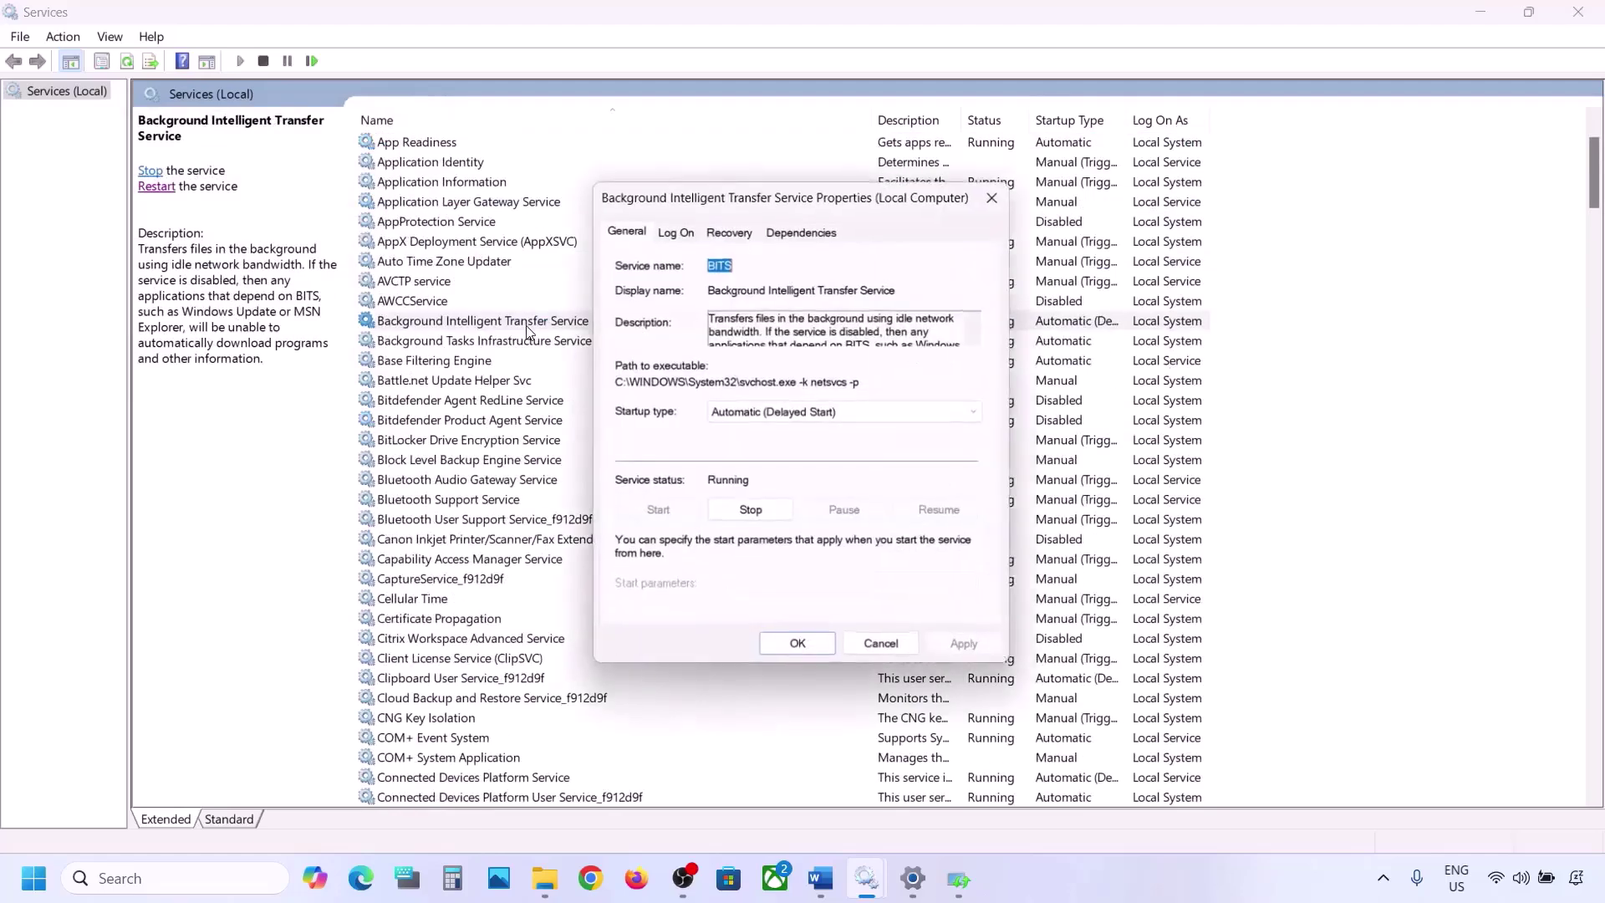
{"action": "left_click", "coordinate": [751, 413]}
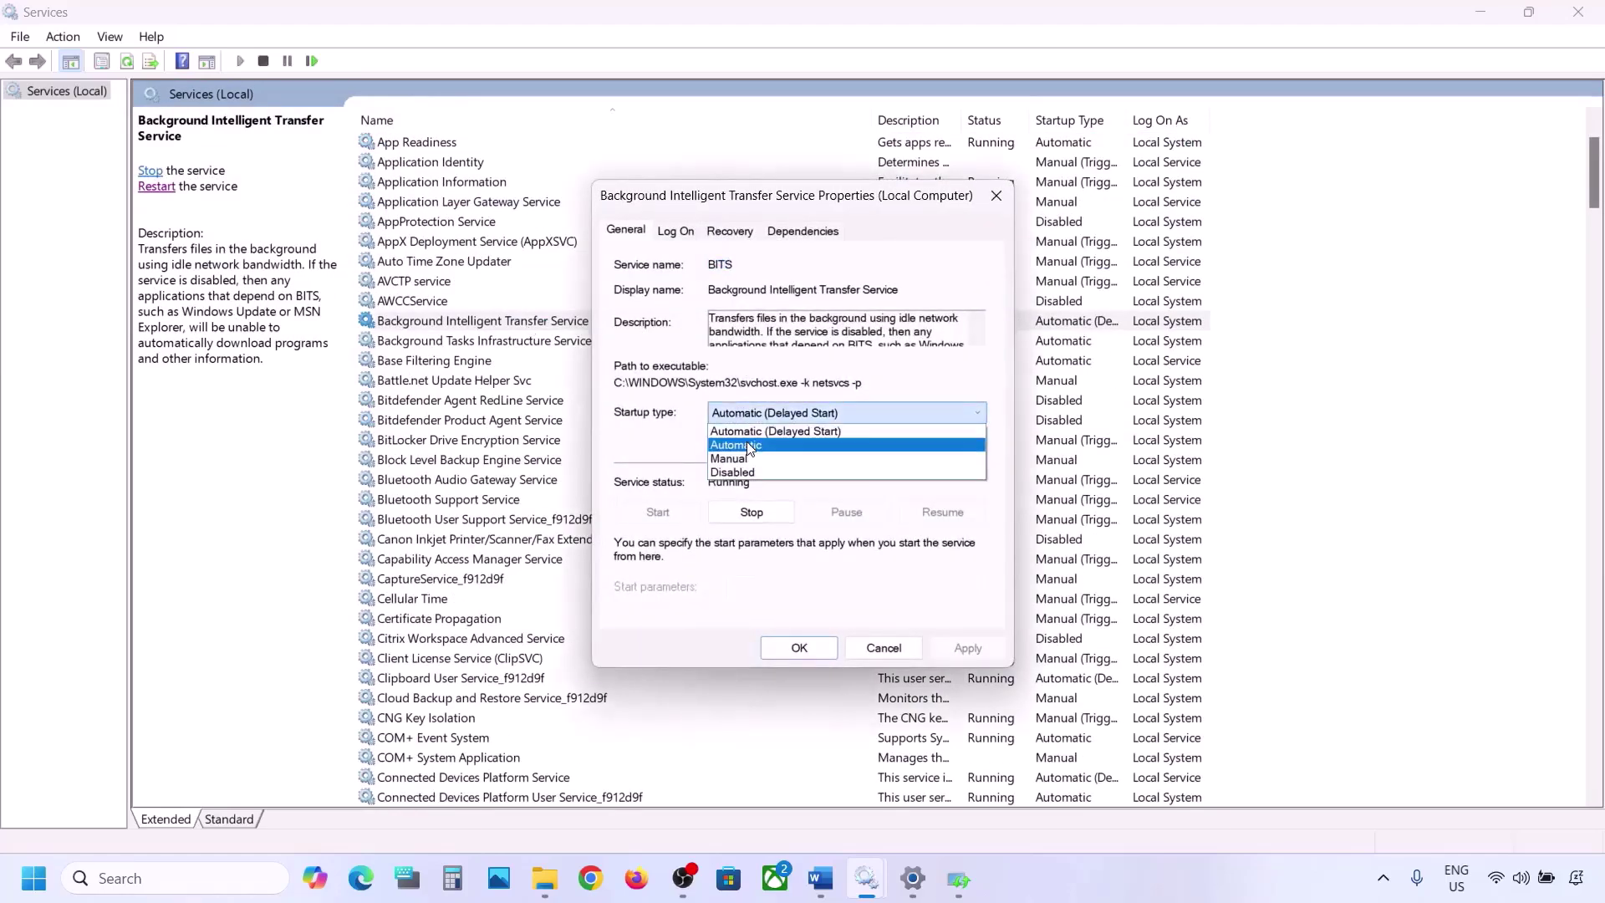
{"action": "left_click", "coordinate": [750, 443]}
{"action": "left_click", "coordinate": [964, 647]}
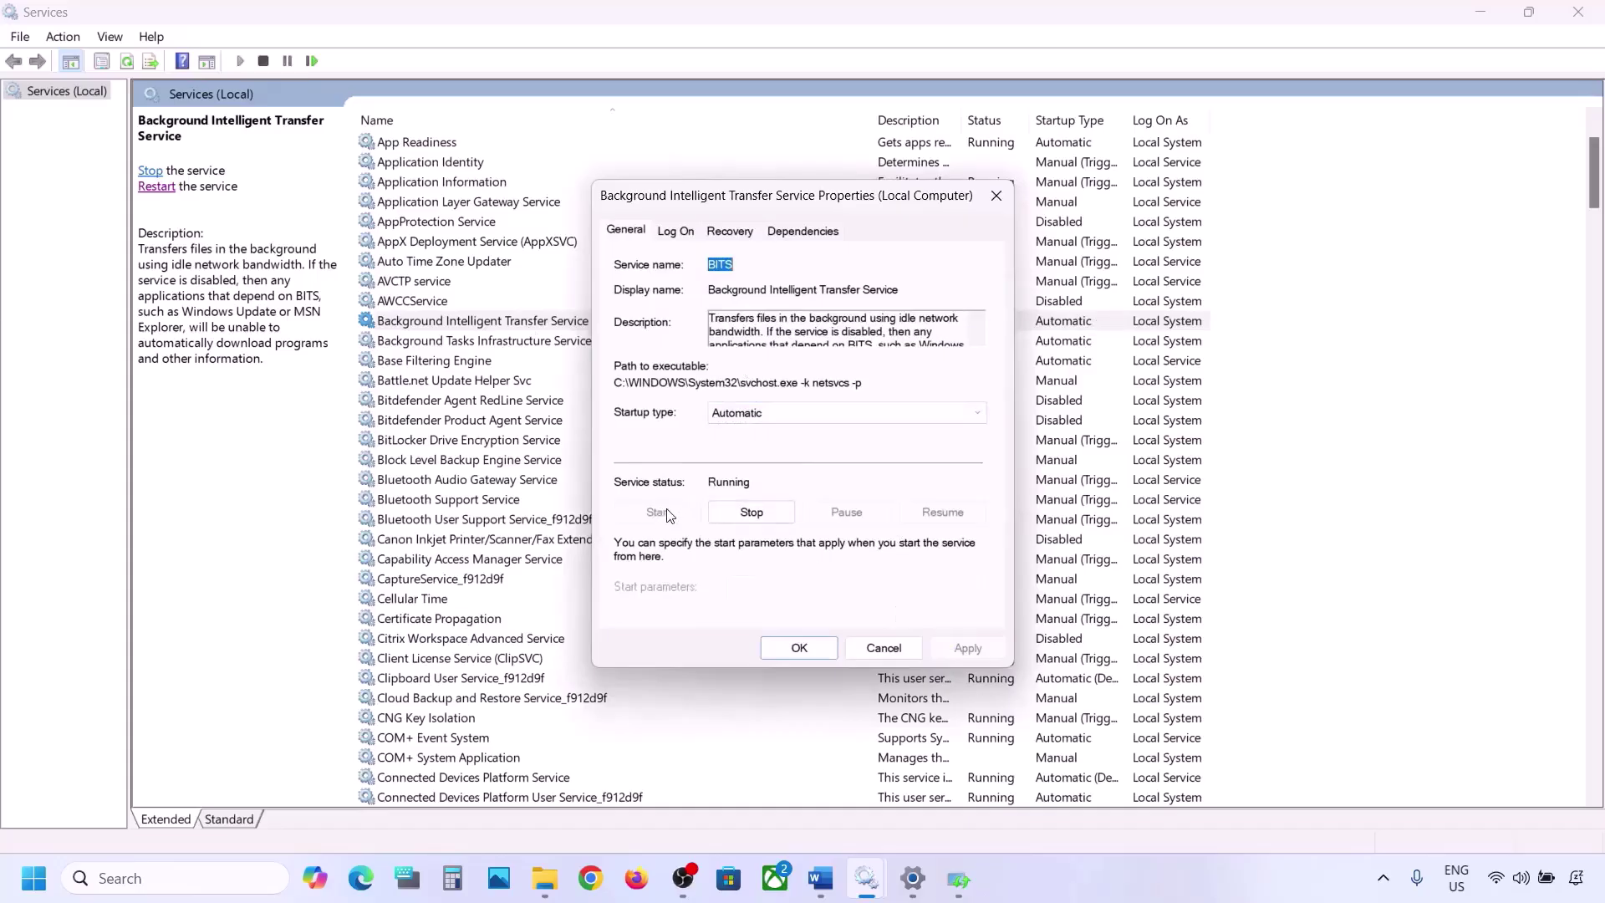
{"action": "left_click", "coordinate": [799, 649]}
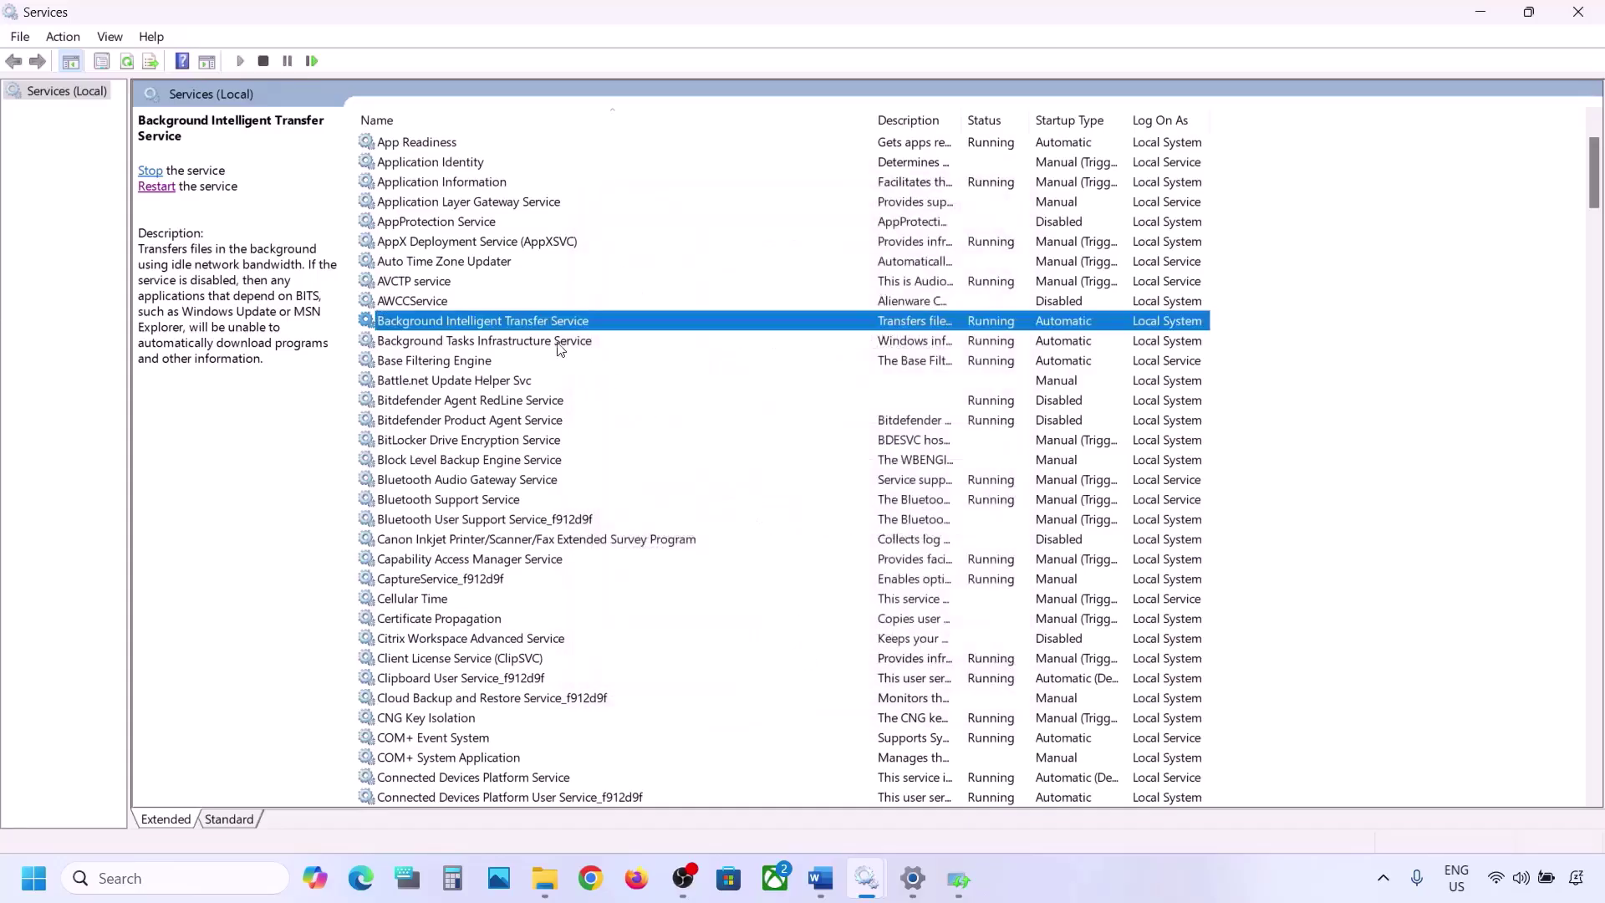
{"action": "right_click", "coordinate": [493, 326]}
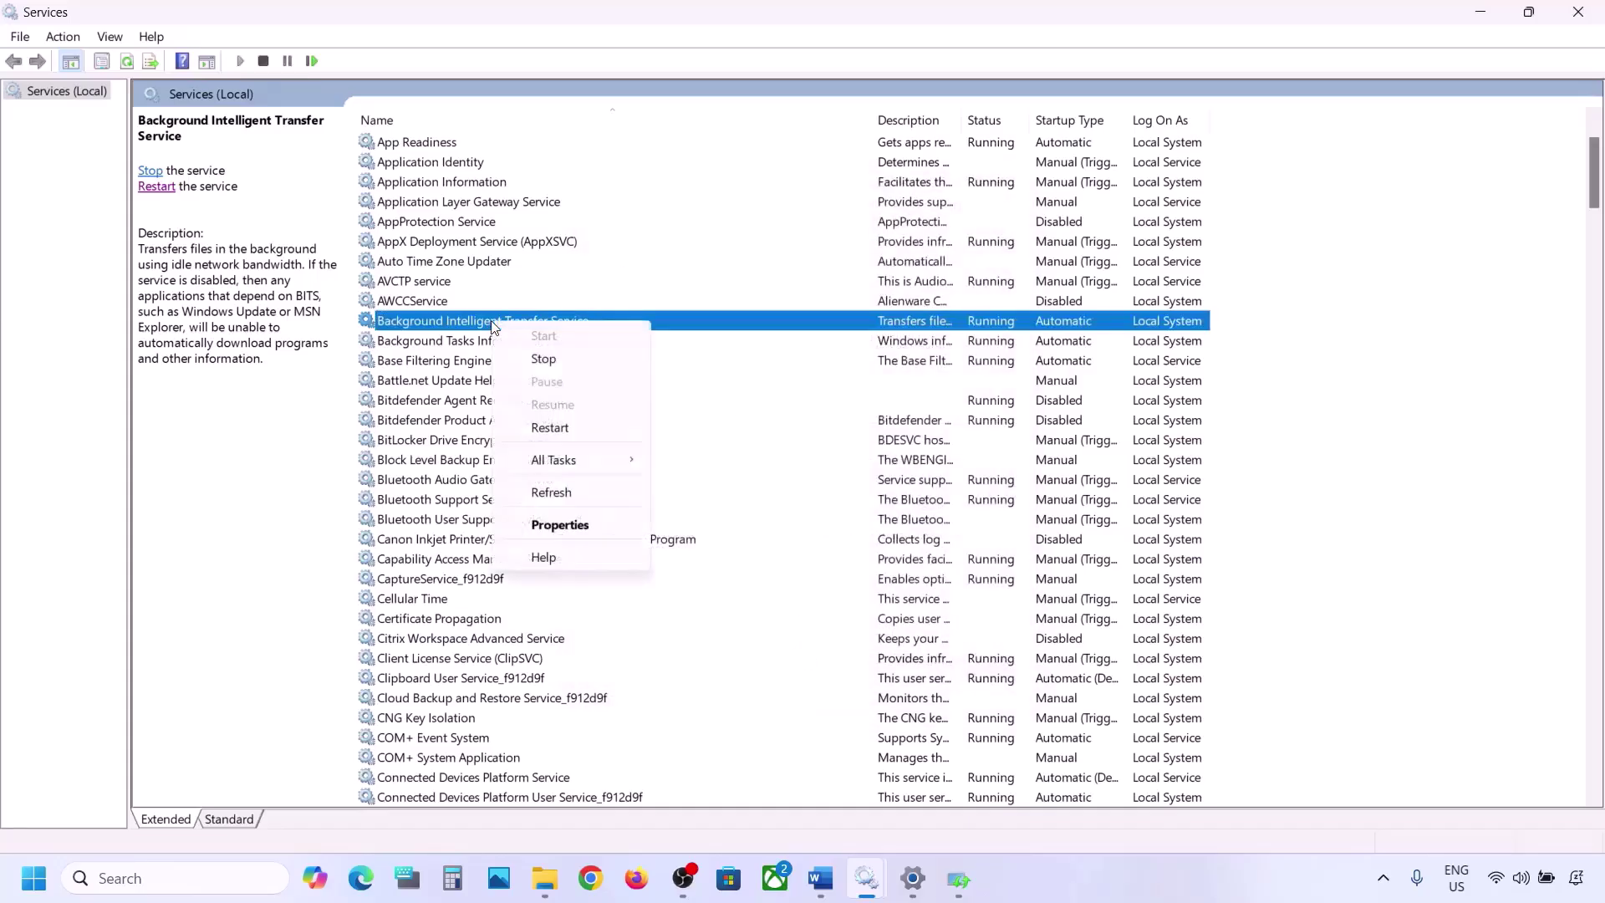
{"action": "left_click", "coordinate": [549, 428]}
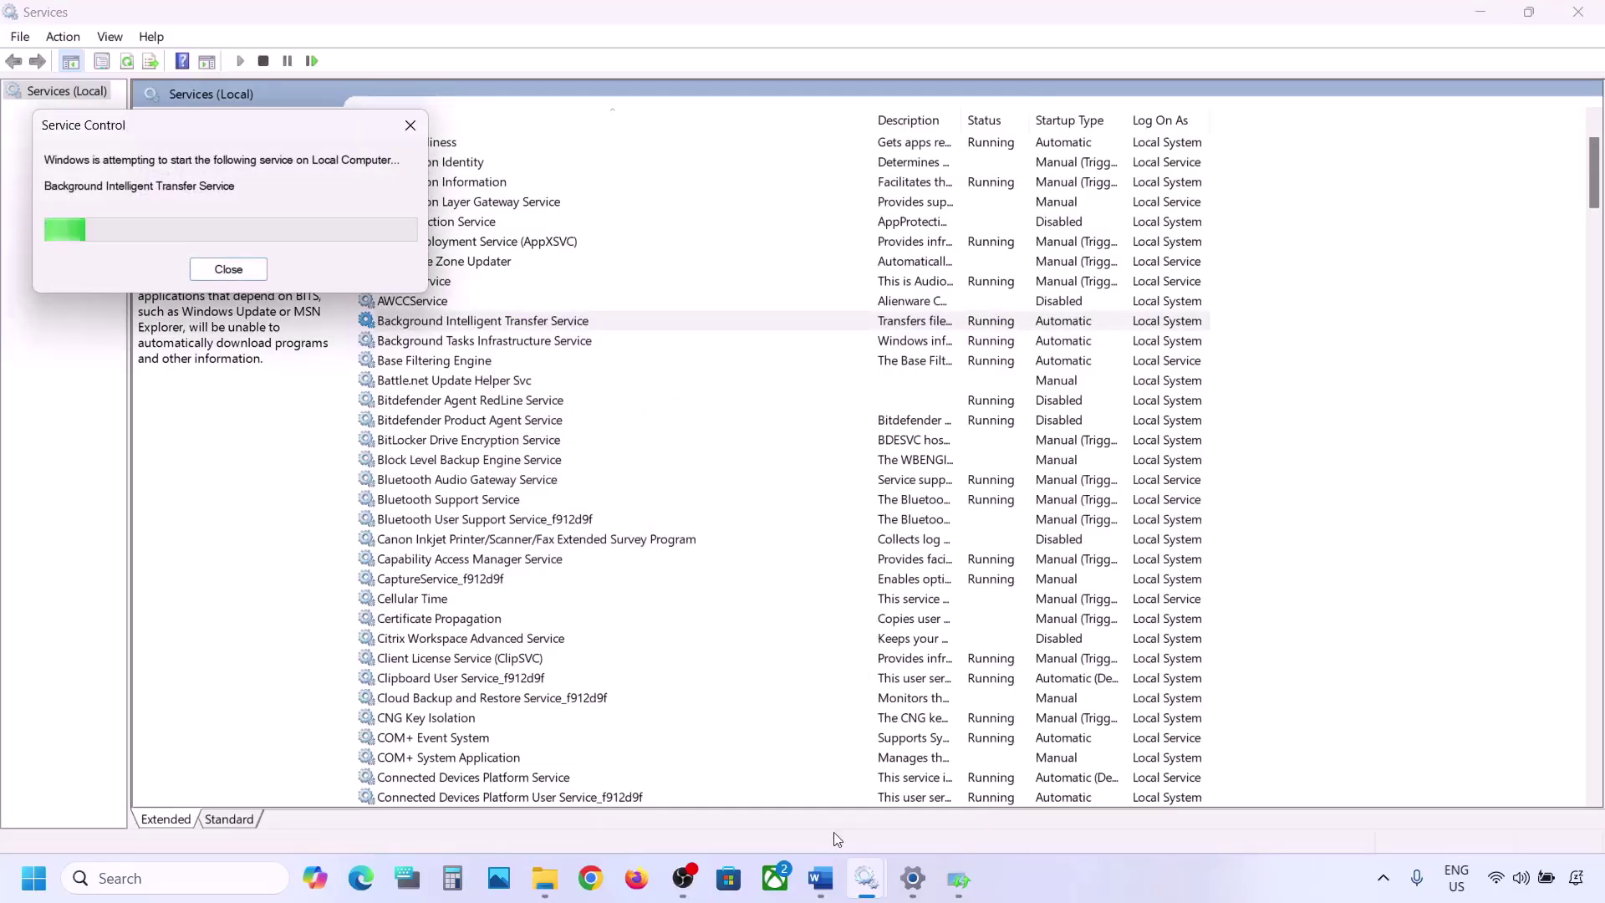
Copy the Windows 11 software download URL under Step 5 in the Word document
{"action": "mouse_move", "coordinate": [826, 883]}
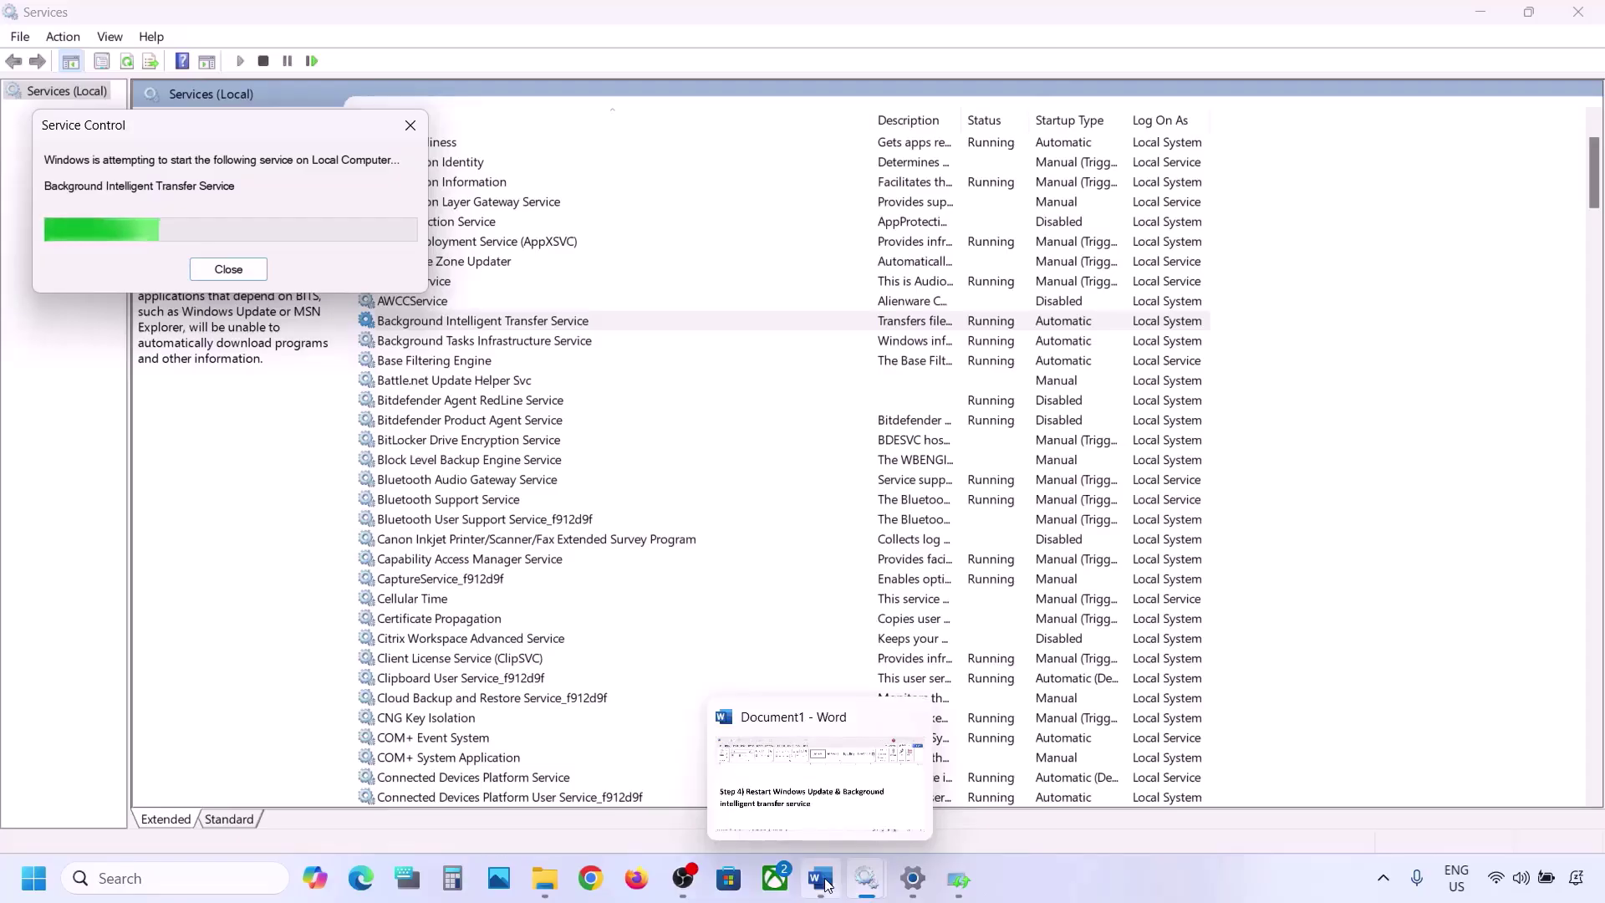
{"action": "left_click", "coordinate": [822, 880]}
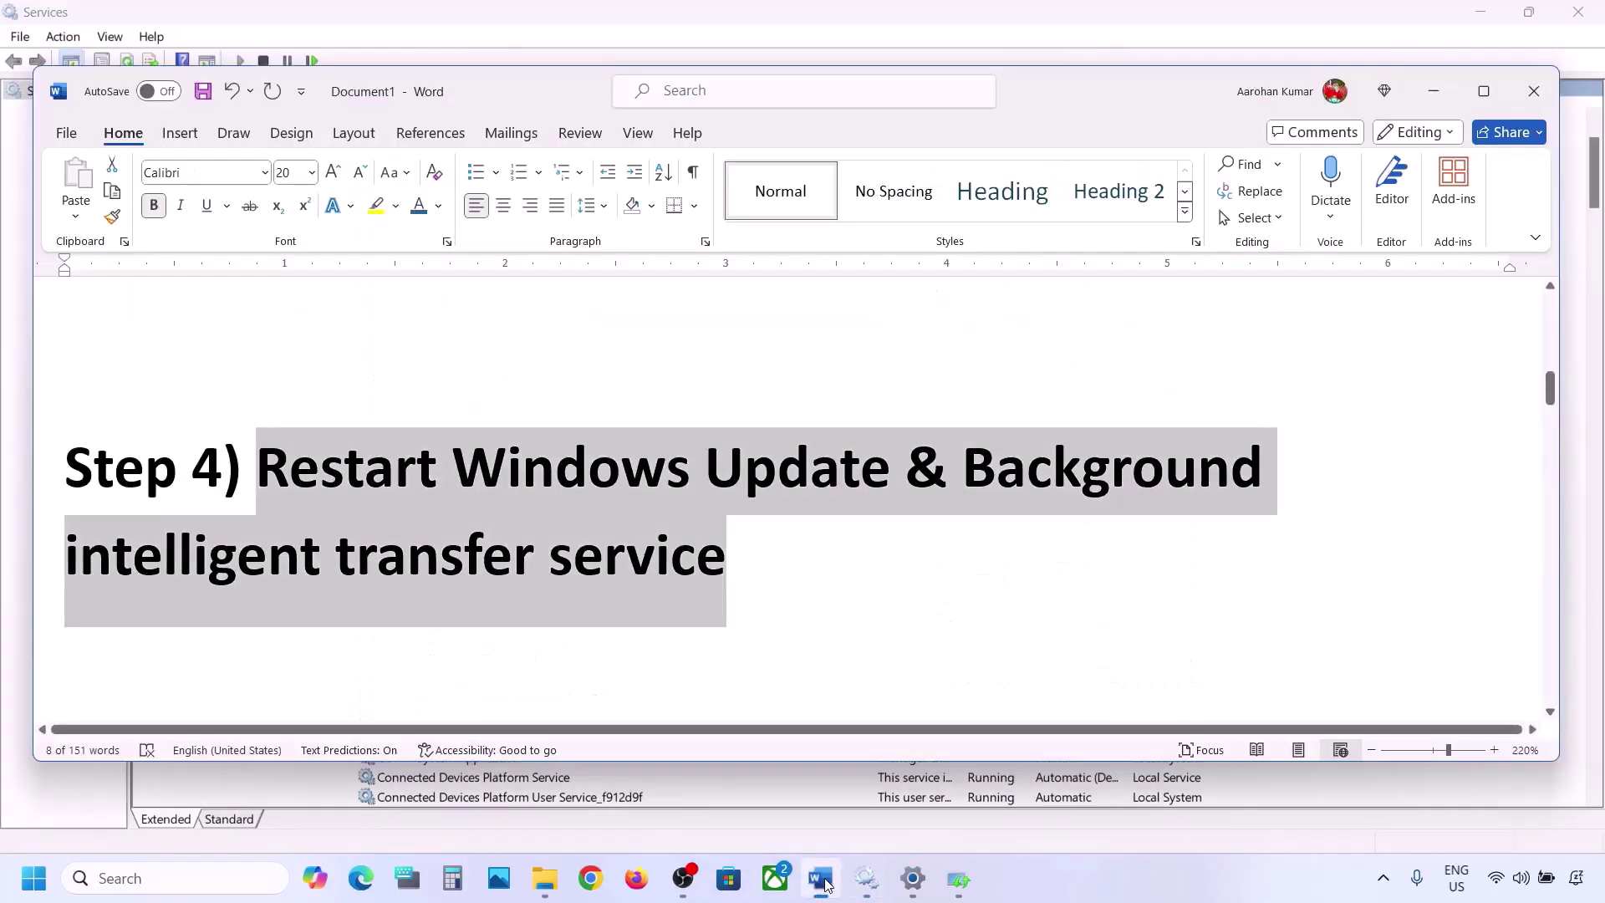
{"action": "scroll", "coordinate": [771, 601], "scroll_direction": "down", "scroll_amount": 5}
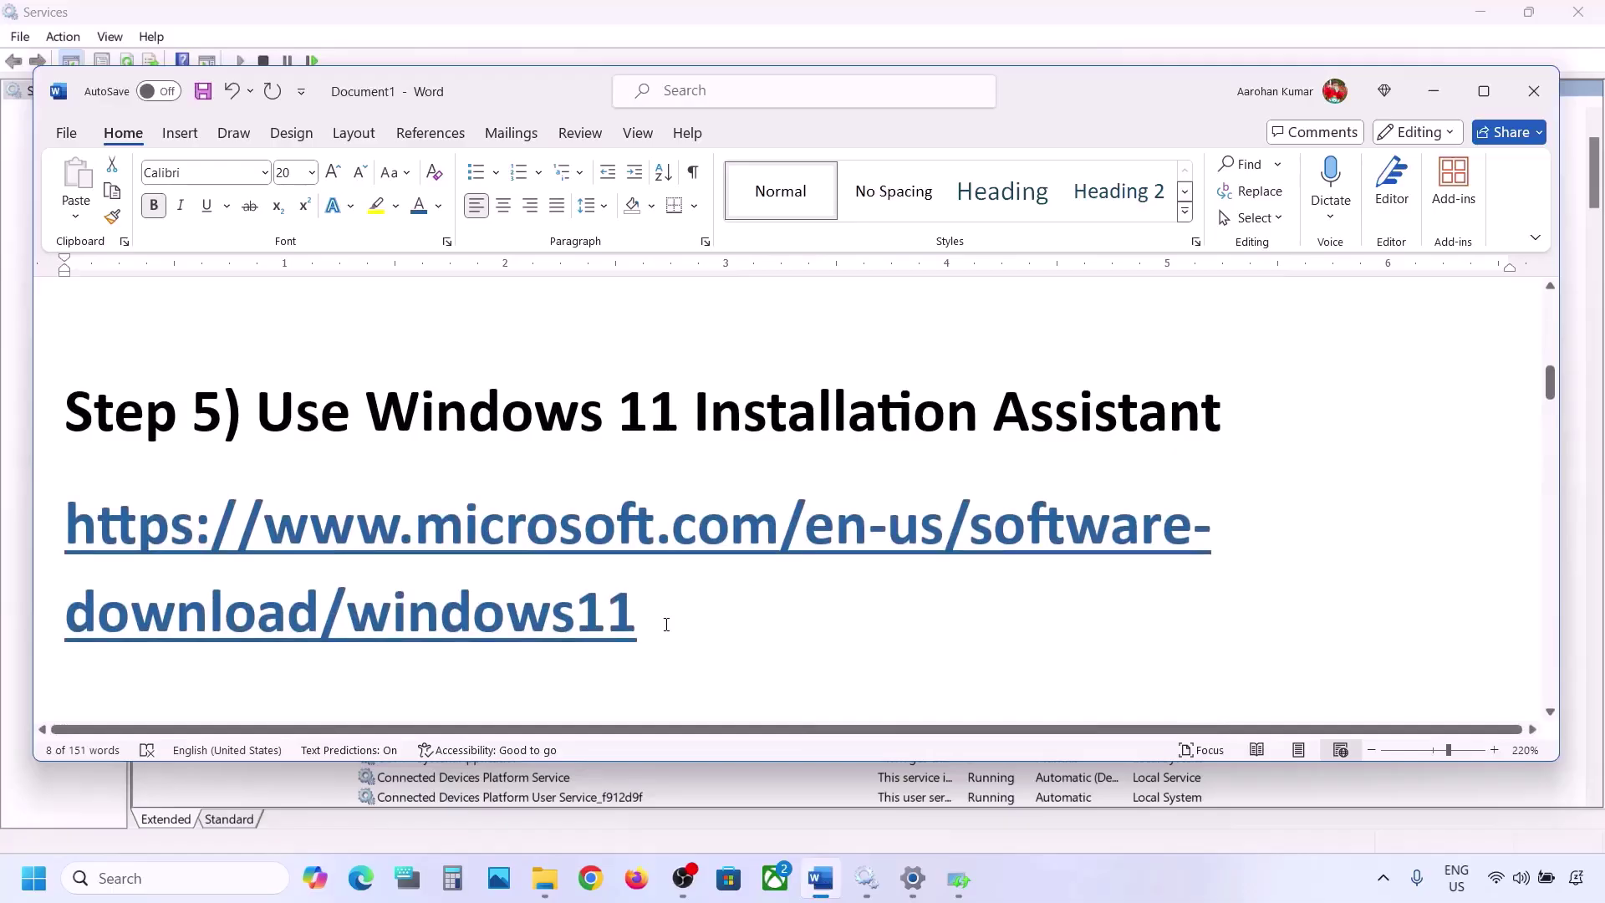
{"action": "left_click_drag", "start_coordinate": [666, 624], "coordinate": [67, 534]}
{"action": "right_click", "coordinate": [67, 534]}
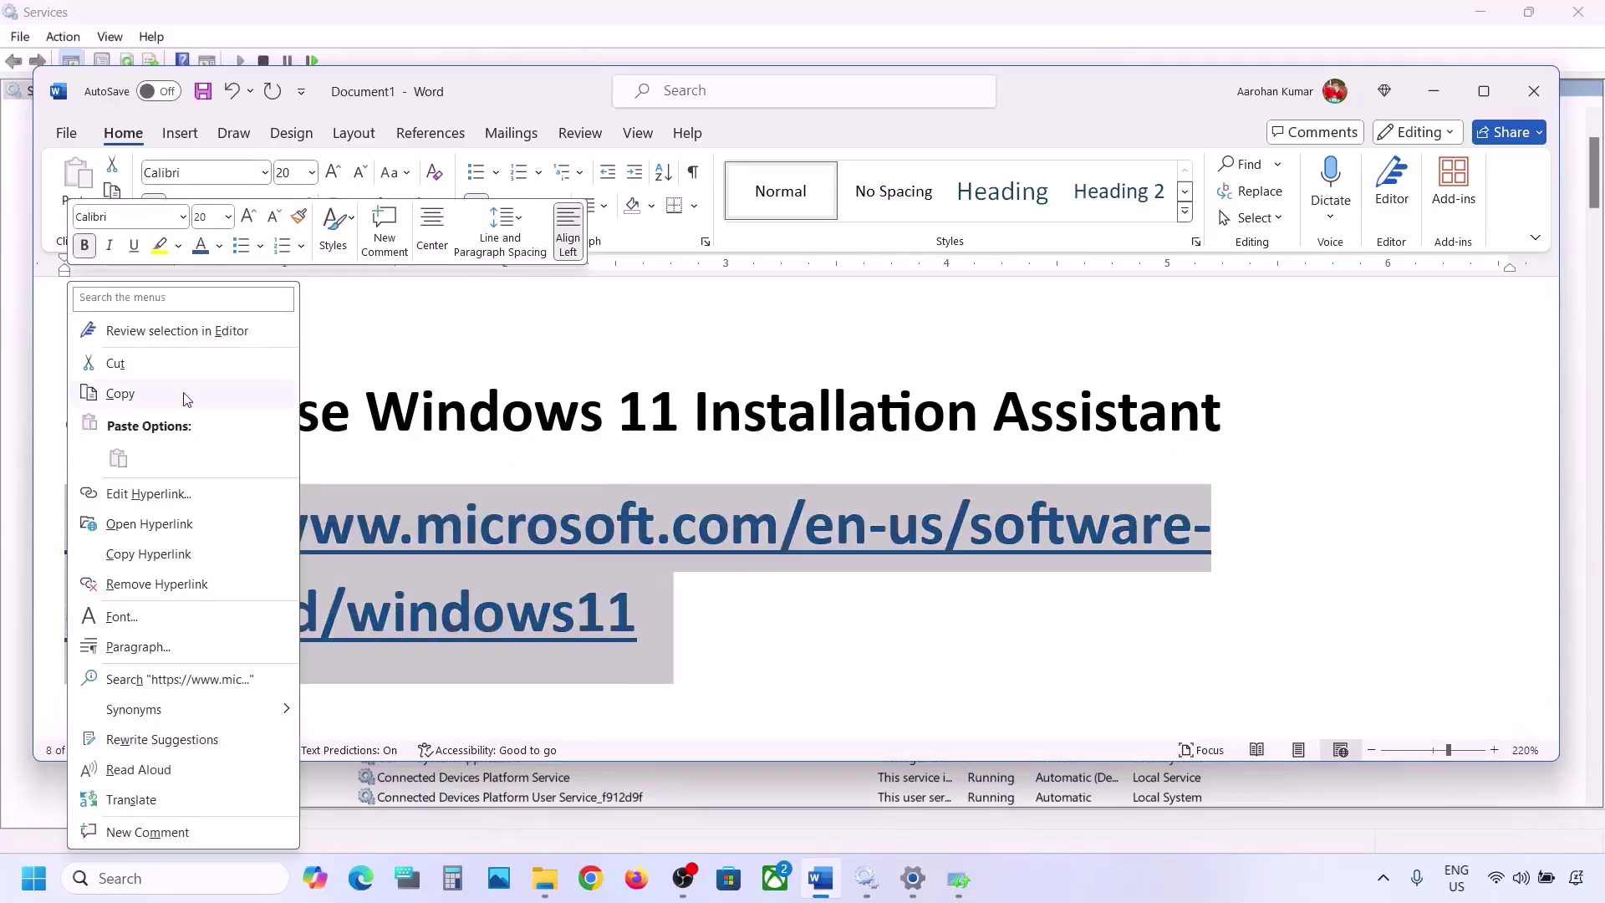
{"action": "left_click", "coordinate": [186, 399]}
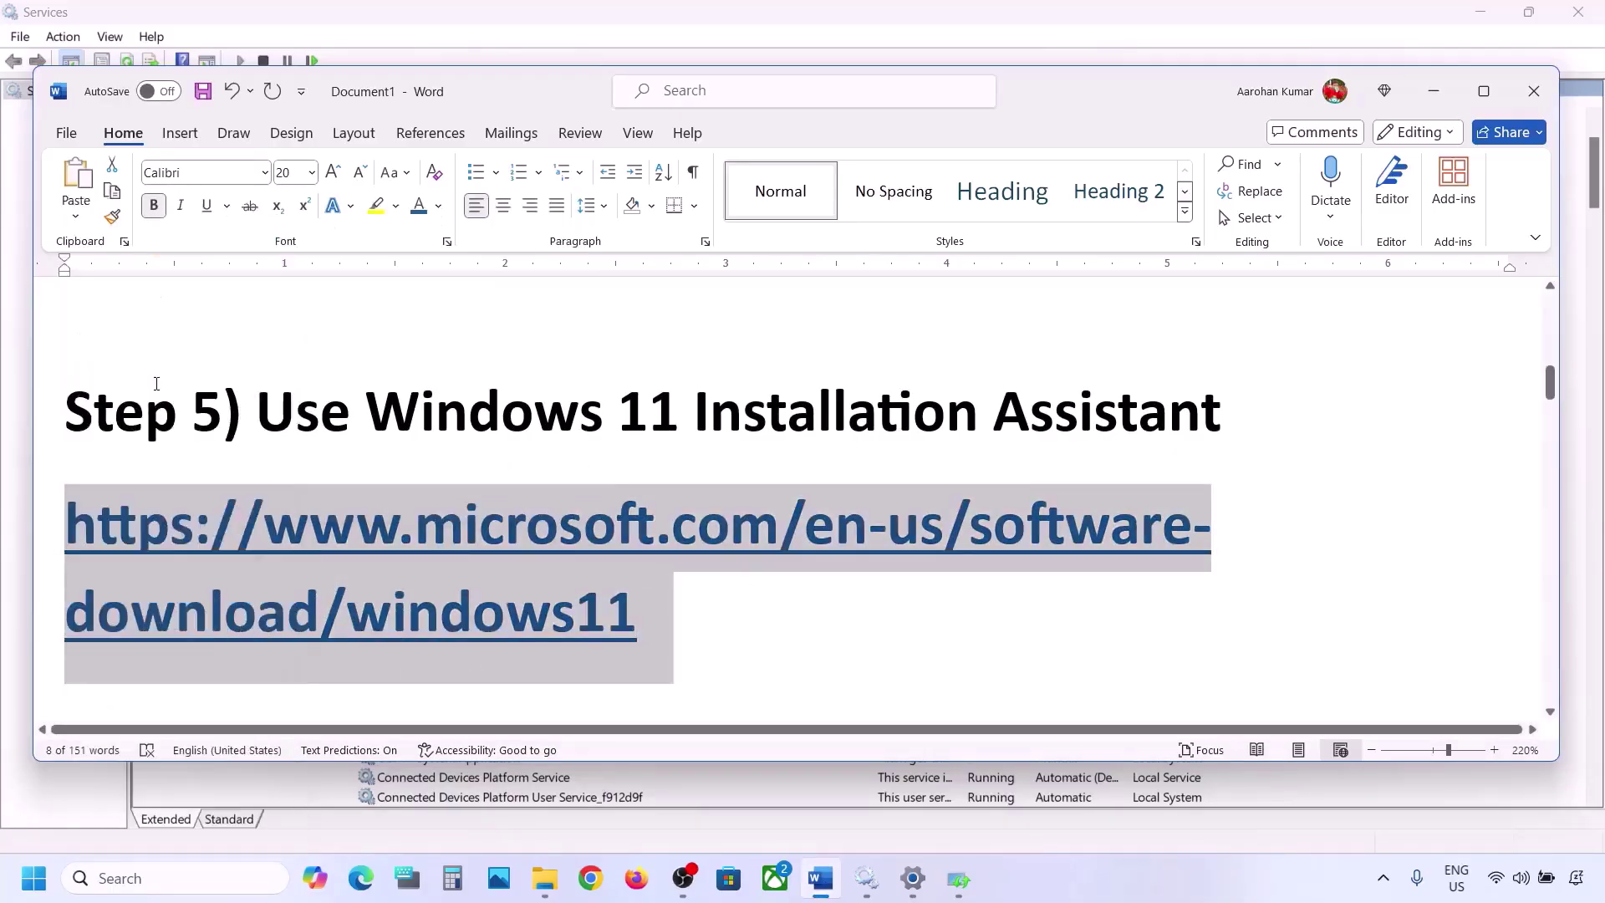
Open the copied microsoft.com/en-us/software-download/windows11 address in Chrome and download the Windows 11 Installation Assistant
{"action": "left_click", "coordinate": [589, 873]}
{"action": "key", "text": "ctrl+v"}
{"action": "key", "text": "Return"}
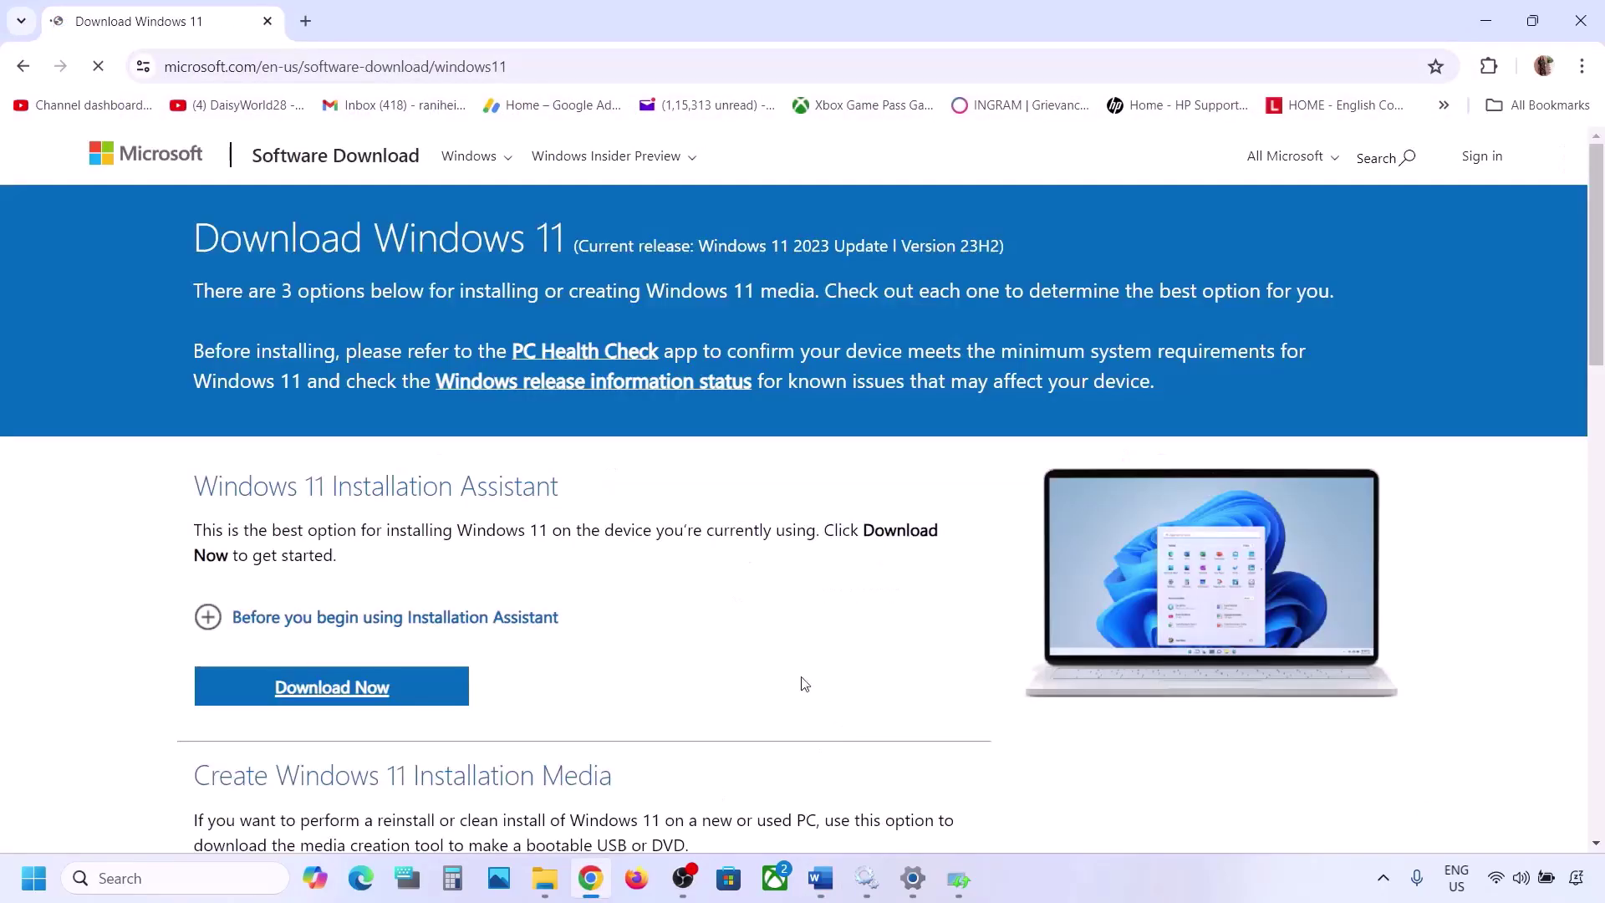
{"action": "scroll", "coordinate": [680, 563], "scroll_direction": "down", "scroll_amount": 1}
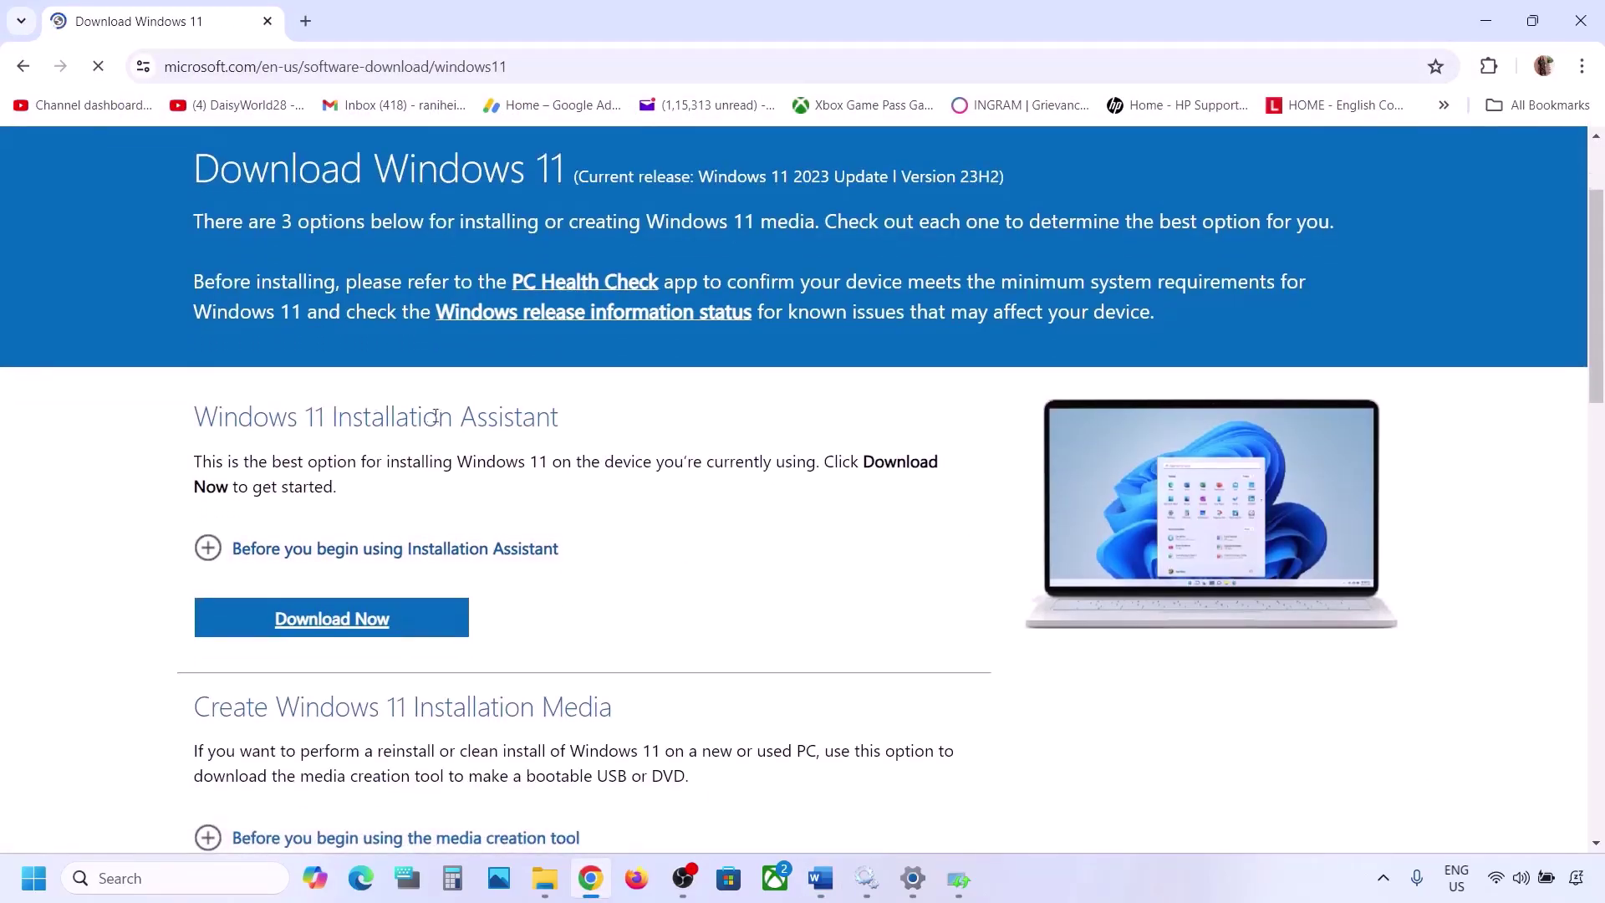
{"action": "left_click", "coordinate": [341, 619]}
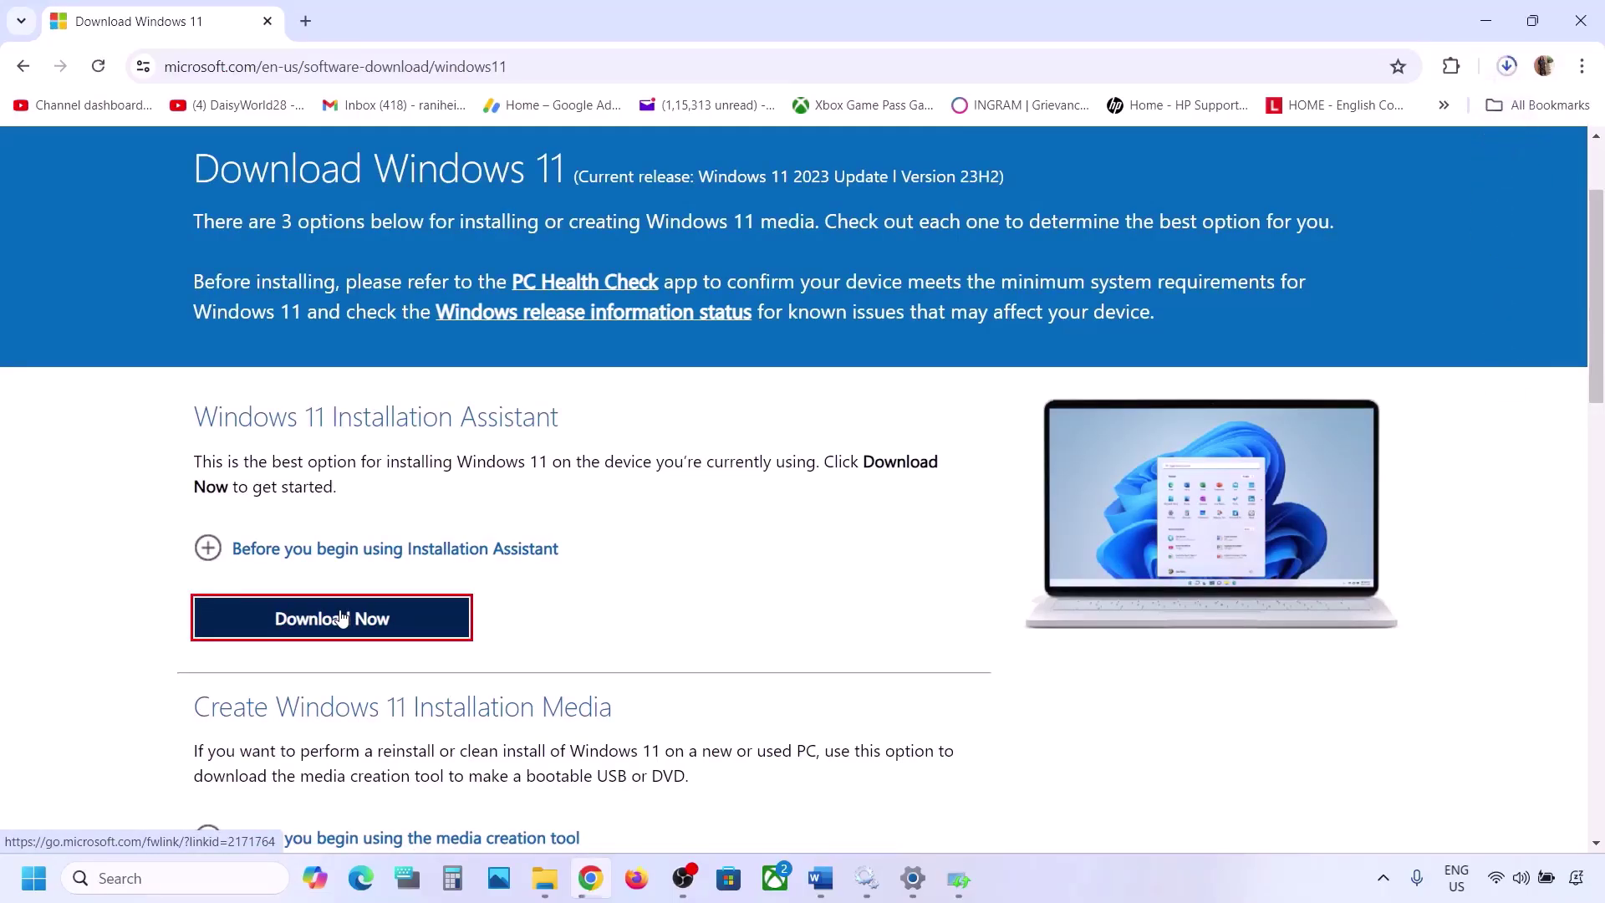
Run the downloaded Windows 11 Installation Assistant and dismiss its window
{"action": "left_click", "coordinate": [1309, 120]}
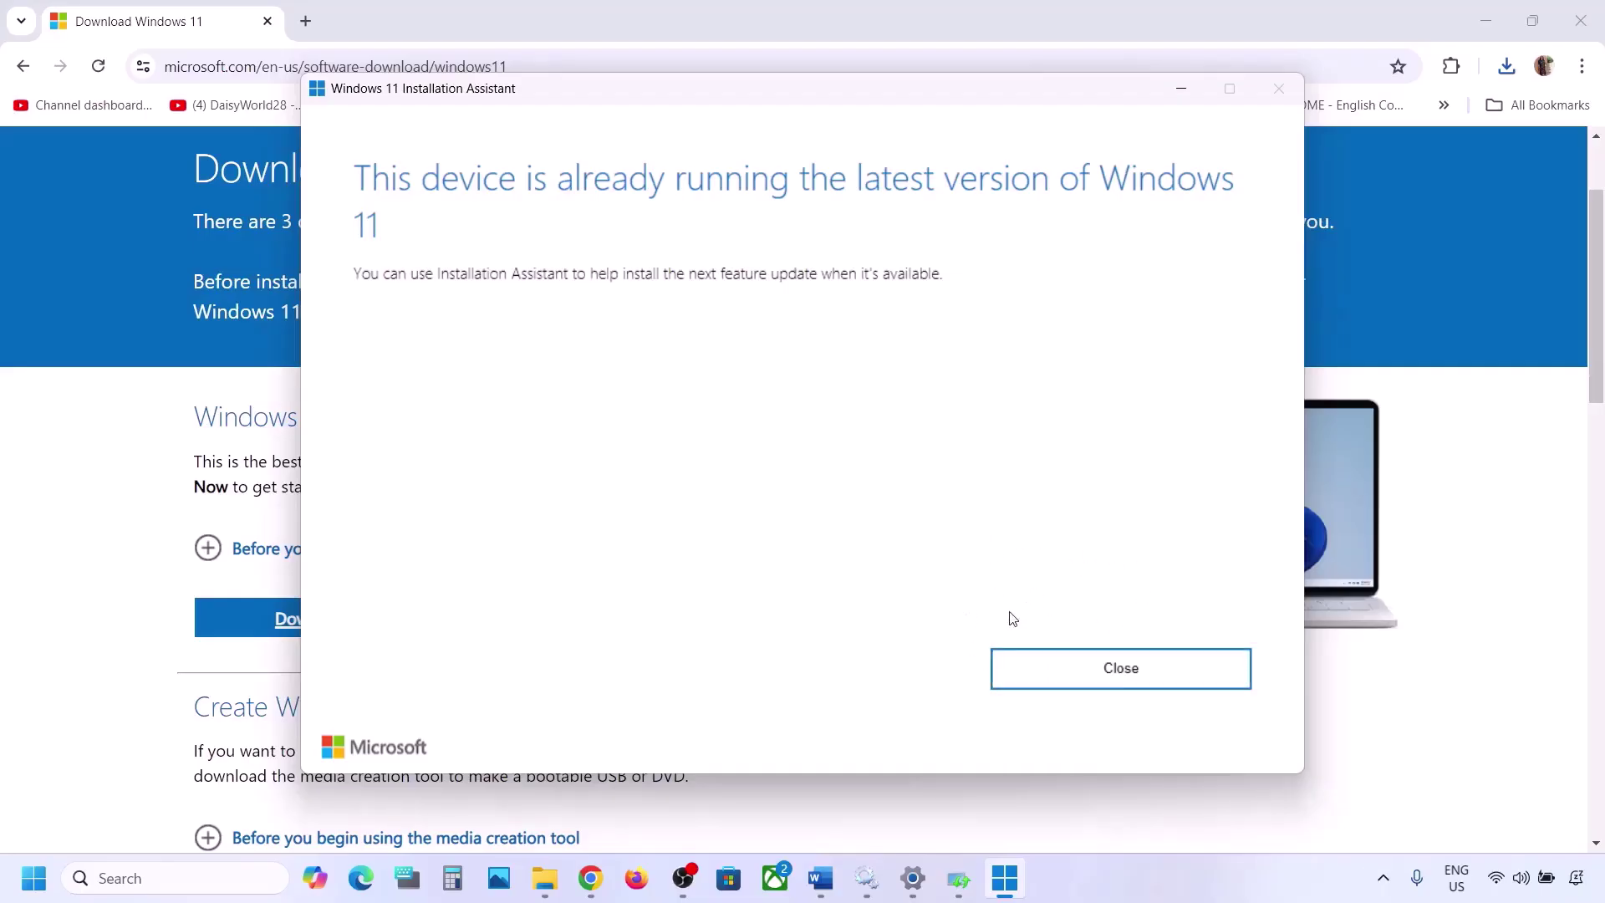
{"action": "left_click", "coordinate": [1189, 92]}
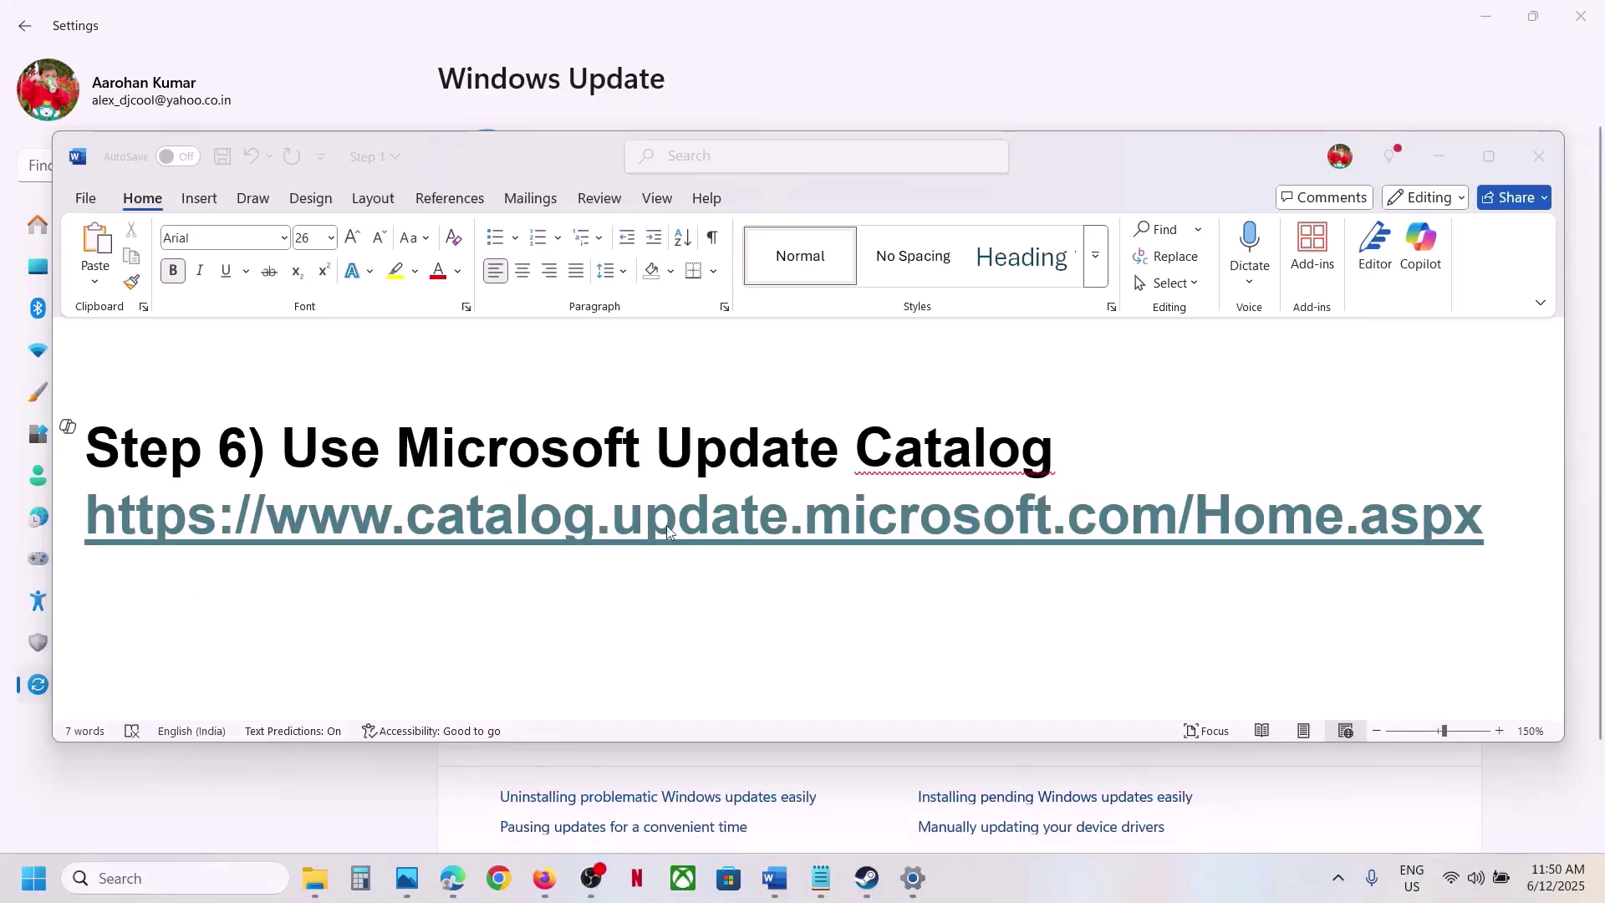
Copy the Microsoft Update Catalog URL under Step 6 in the Word document
{"action": "left_click", "coordinate": [295, 455]}
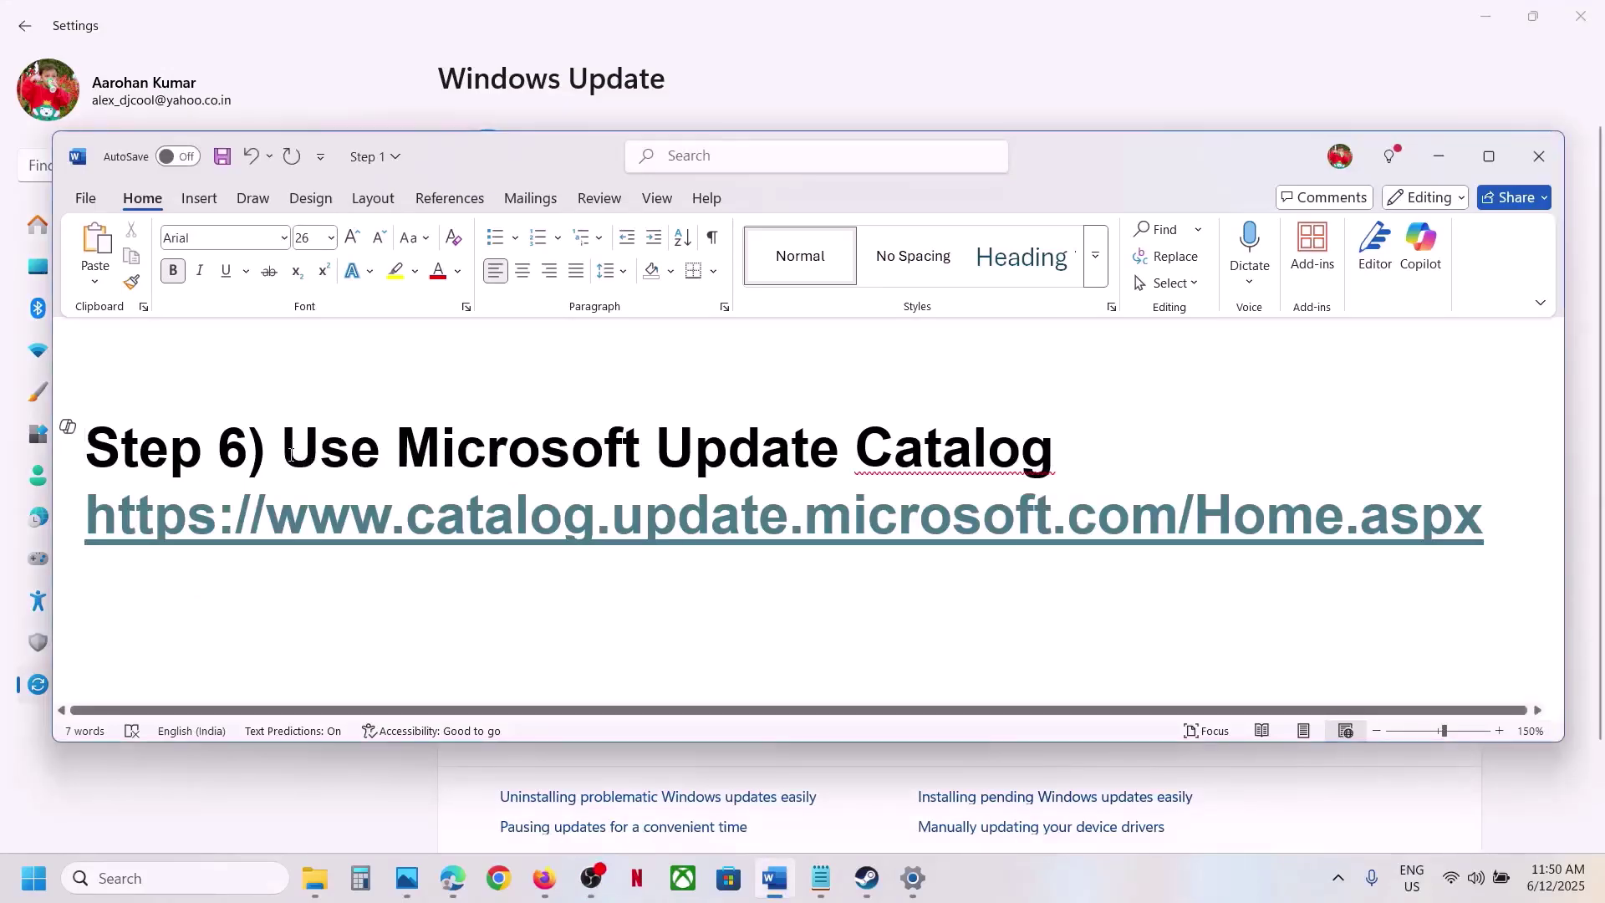
{"action": "left_click_drag", "start_coordinate": [1482, 519], "coordinate": [93, 534]}
{"action": "right_click", "coordinate": [168, 525]}
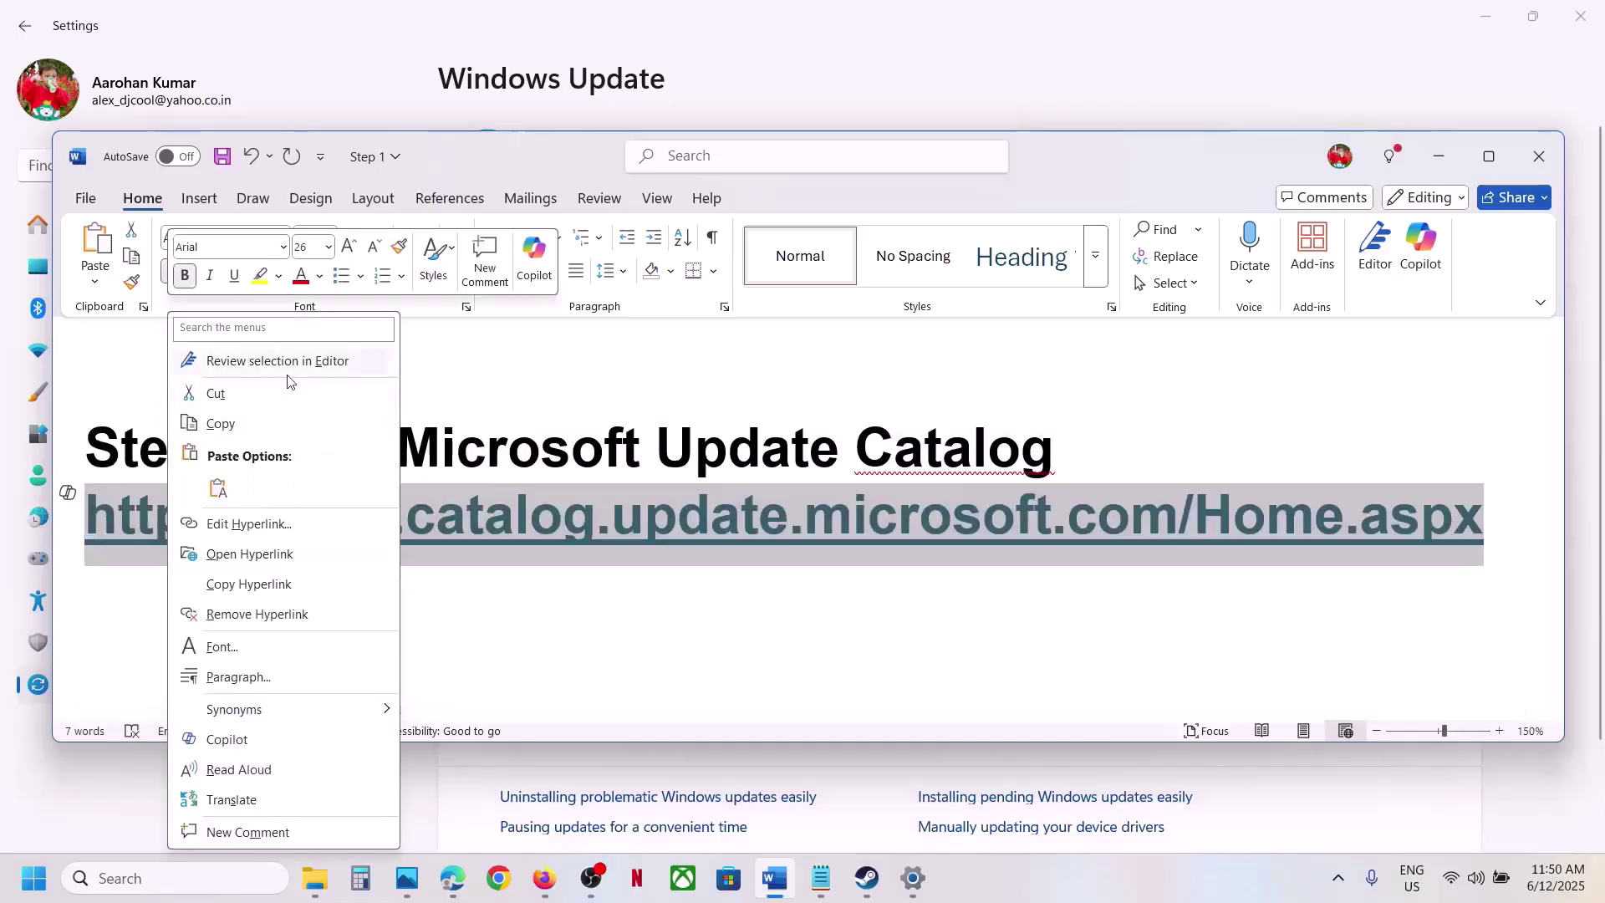
{"action": "left_click", "coordinate": [261, 424]}
Open the copied catalog.update.microsoft.com/Home.aspx address in Chrome and search the catalog for KB5063060
{"action": "left_click", "coordinate": [501, 874]}
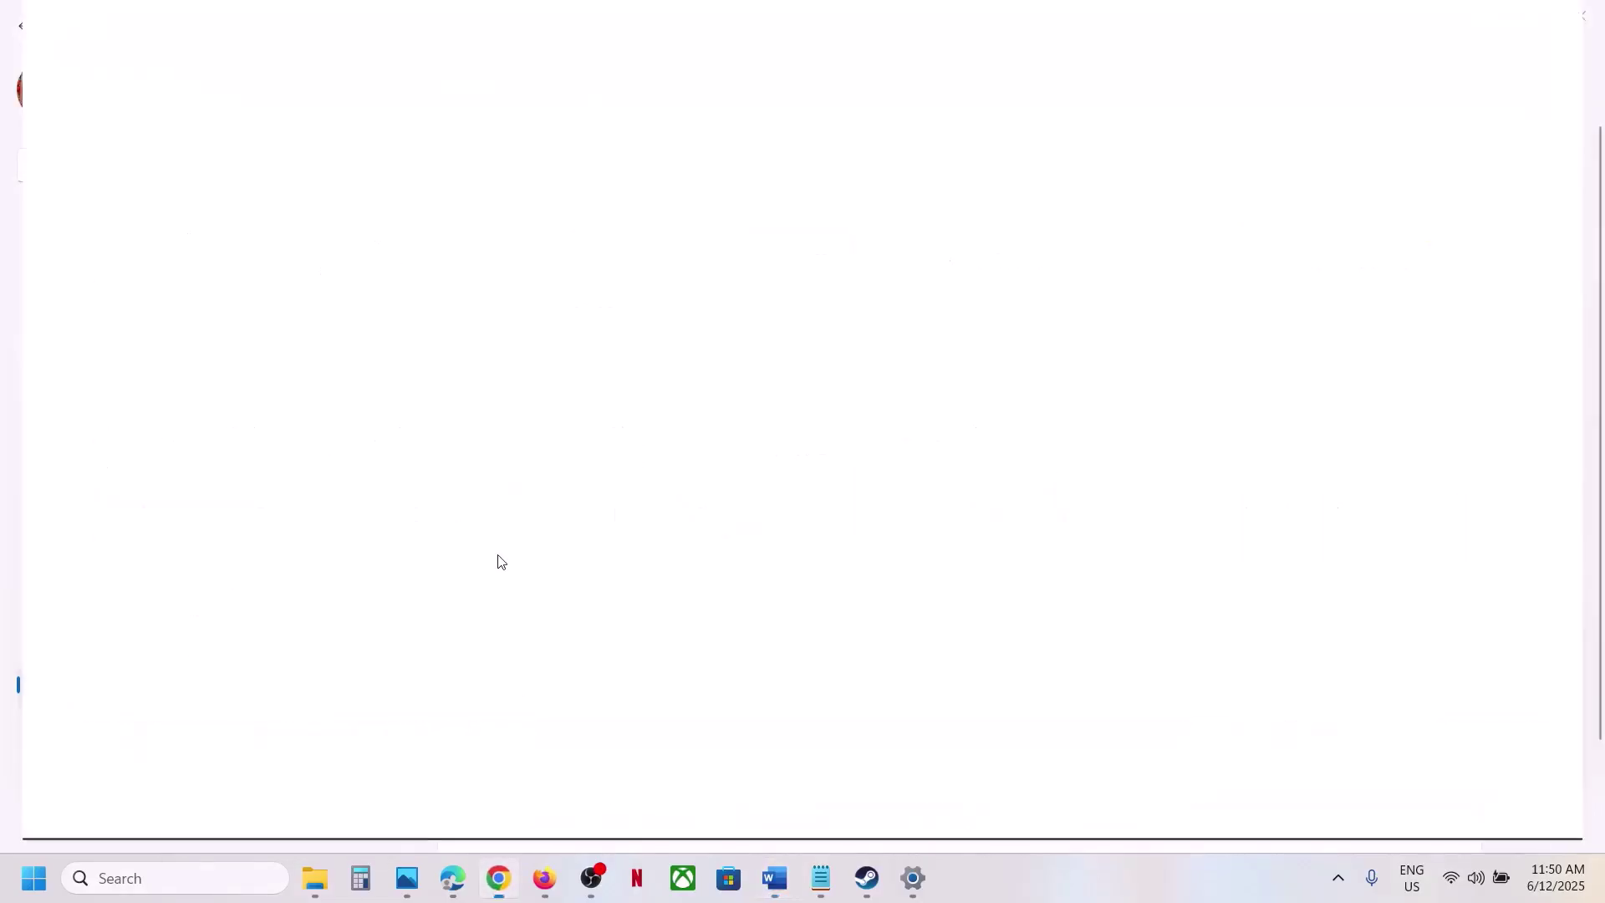
{"action": "key", "text": "ctrl+v"}
{"action": "key", "text": "Return"}
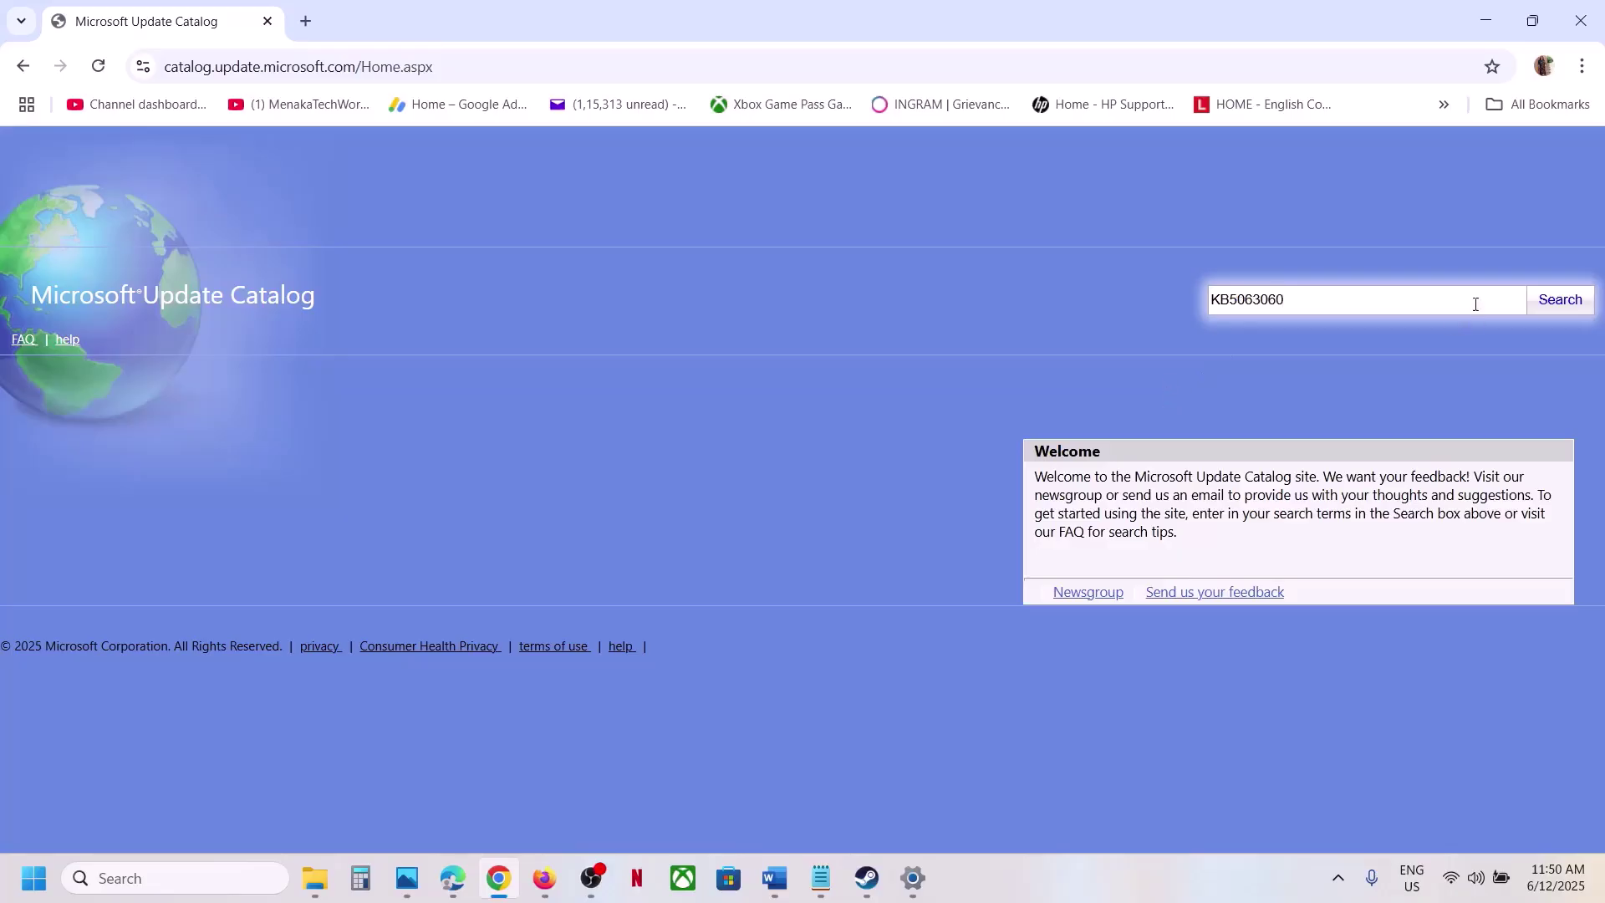
{"action": "left_click", "coordinate": [1547, 301]}
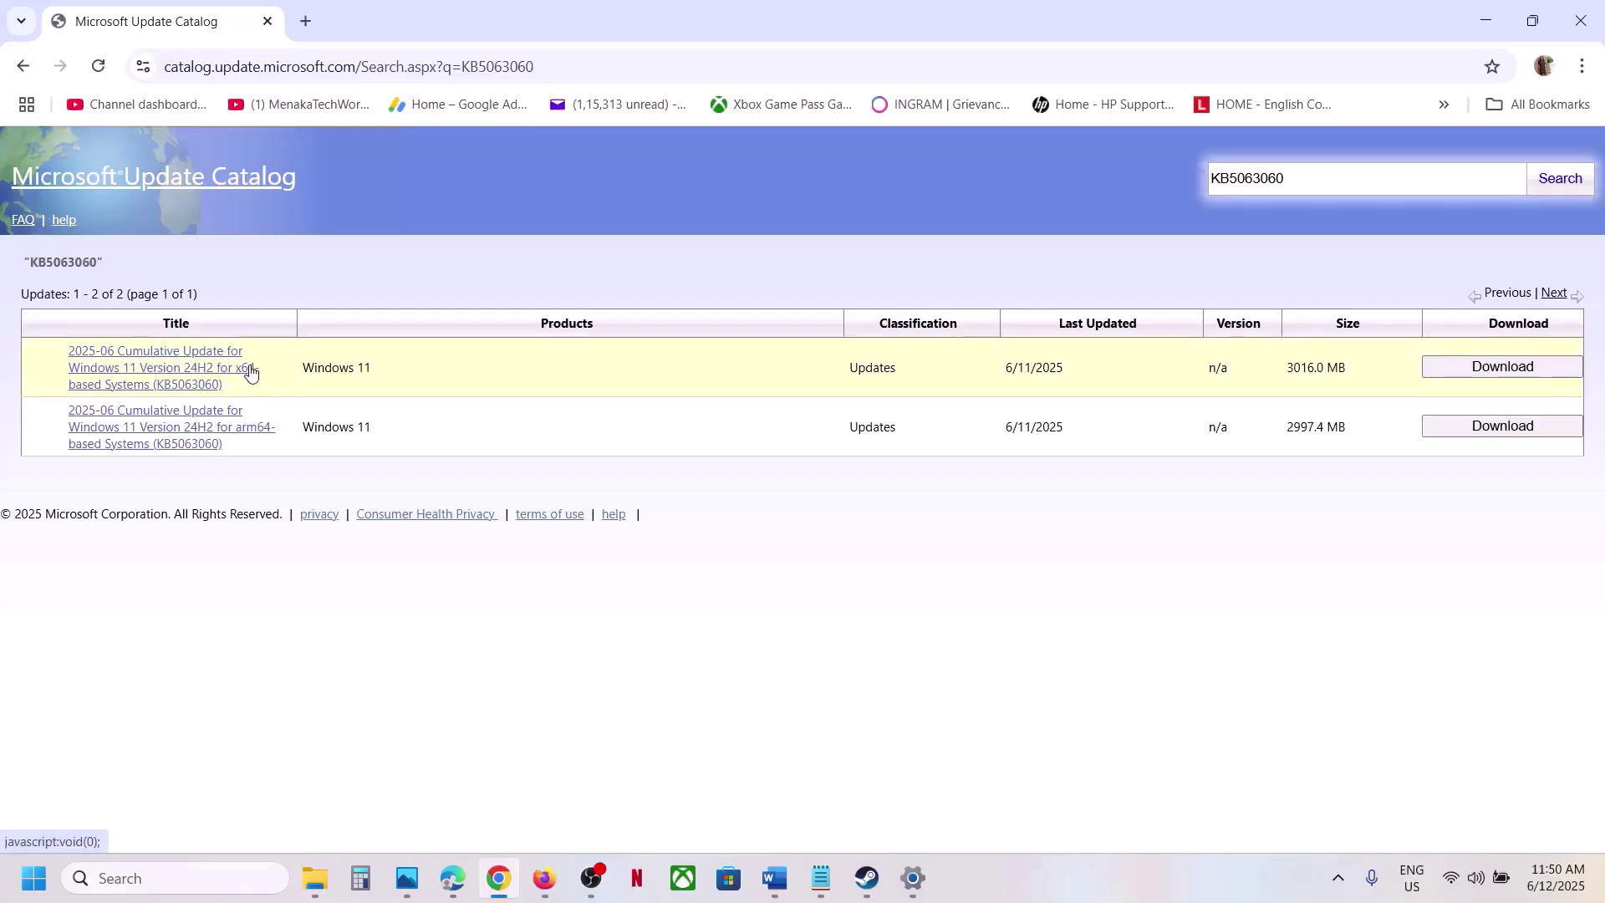
Check the PC's system type under the device specifications on the Settings About page, and close Settings
{"action": "left_click", "coordinate": [35, 877]}
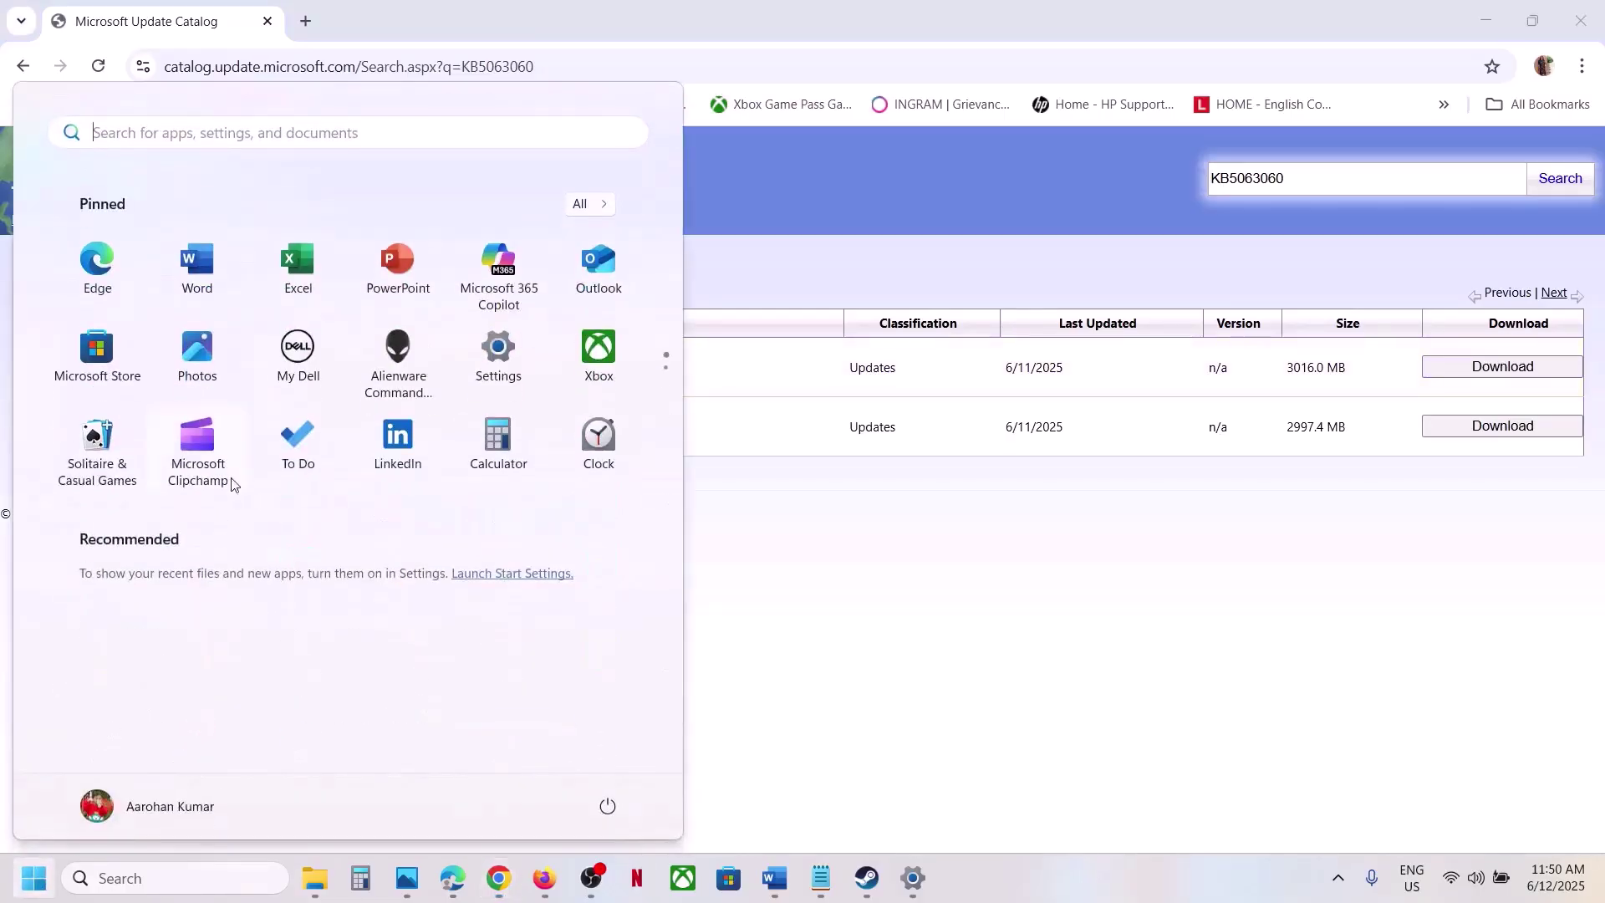
{"action": "left_click", "coordinate": [490, 368]}
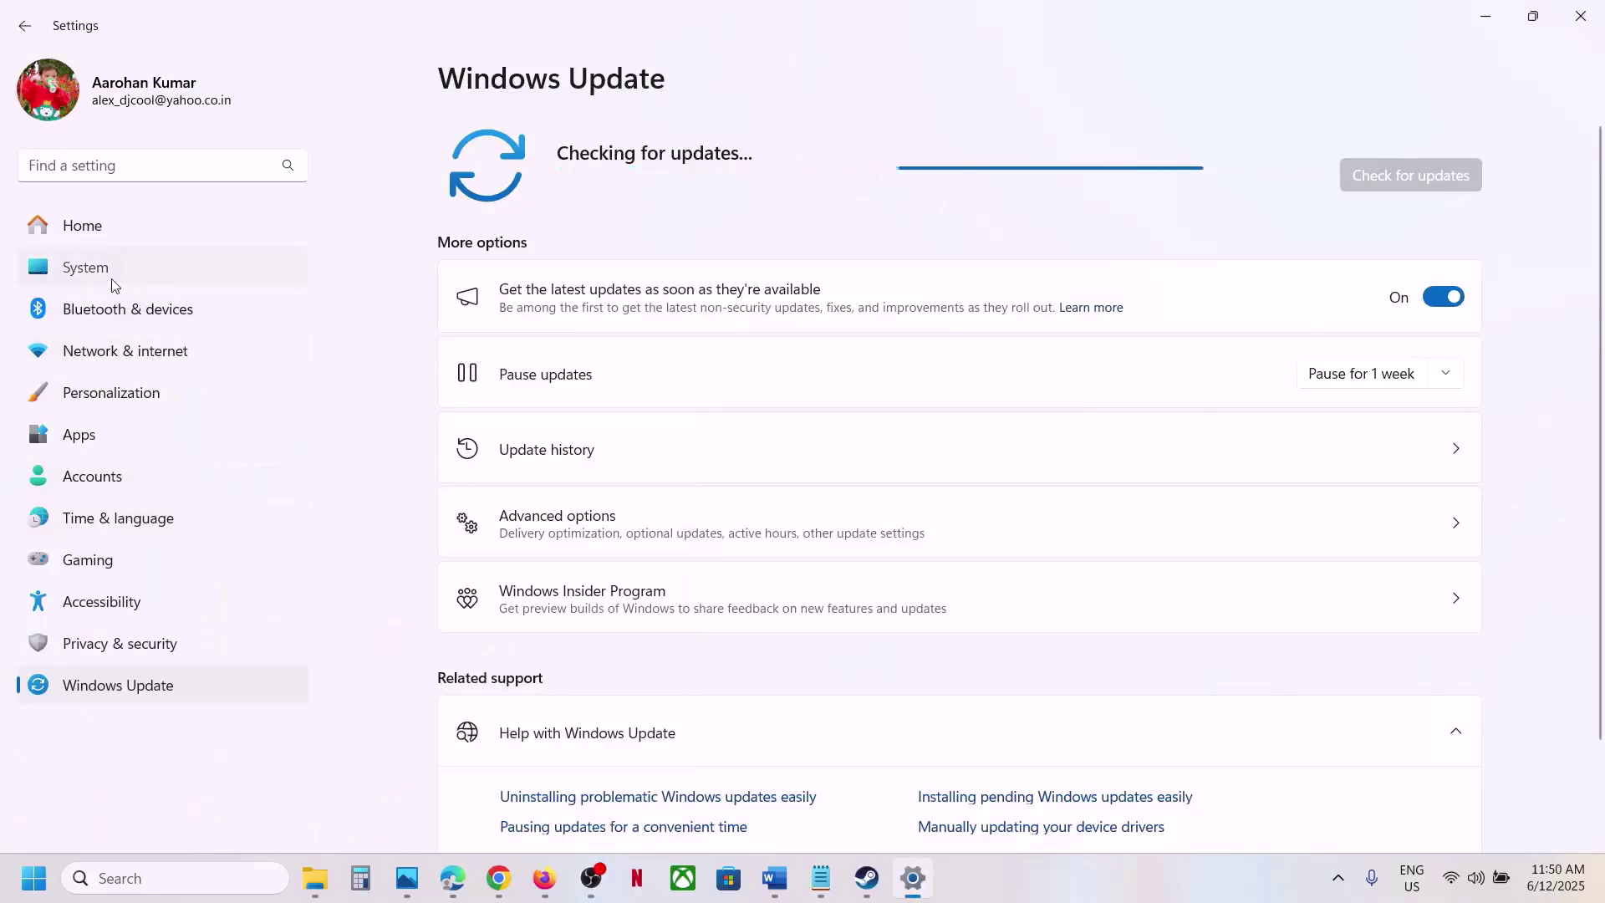
{"action": "left_click", "coordinate": [107, 276]}
{"action": "scroll", "coordinate": [716, 601], "scroll_direction": "down", "scroll_amount": 10}
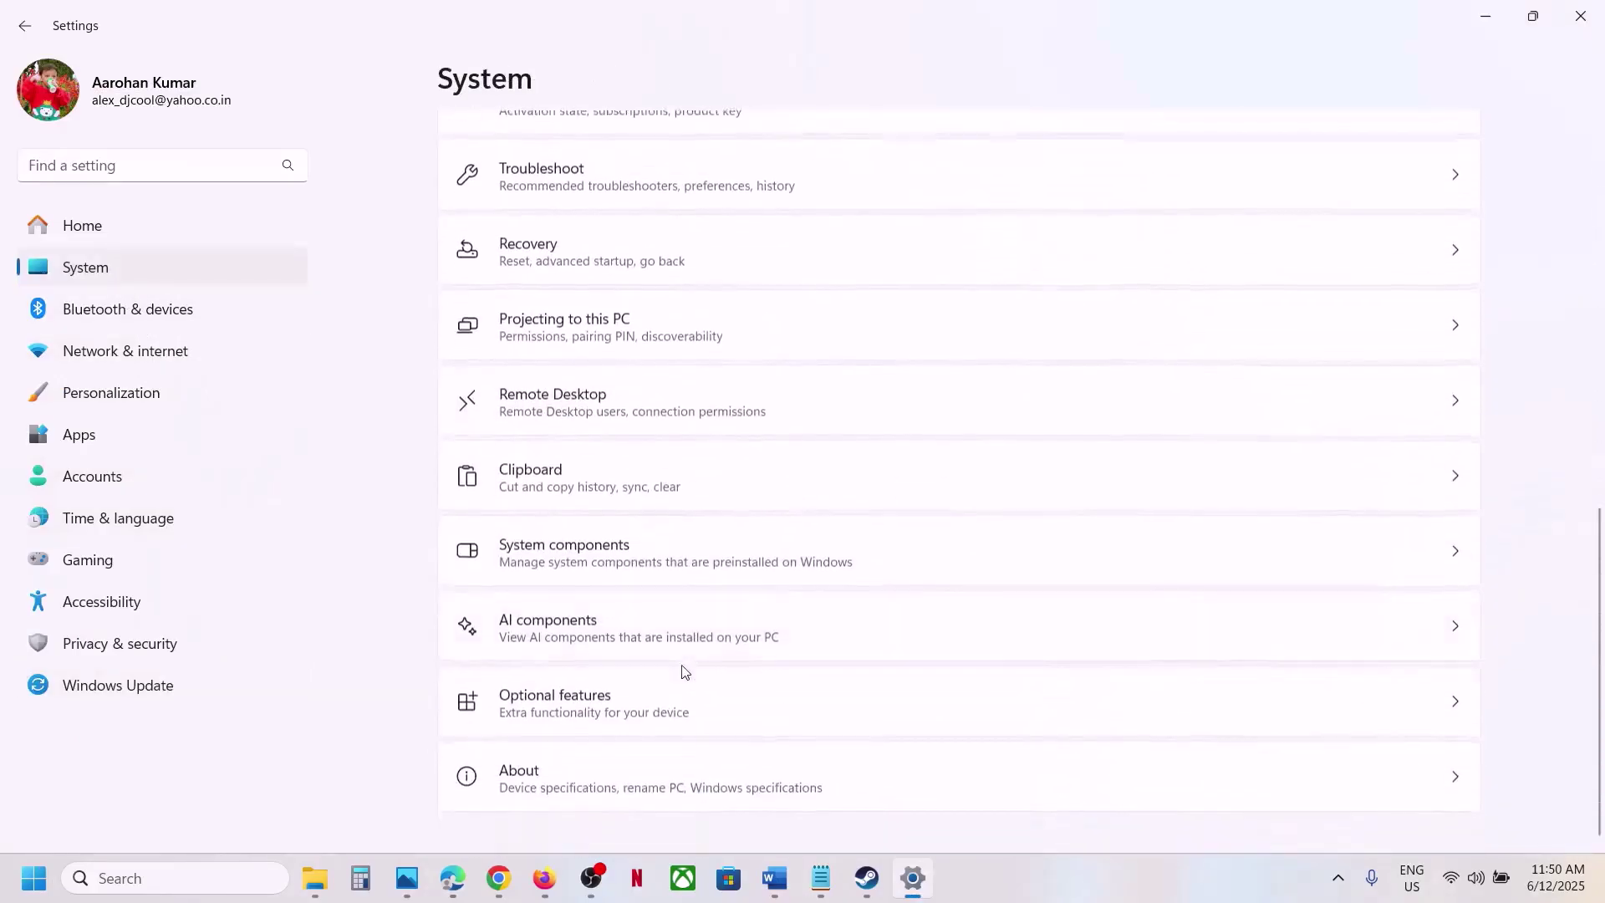
{"action": "left_click", "coordinate": [794, 775]}
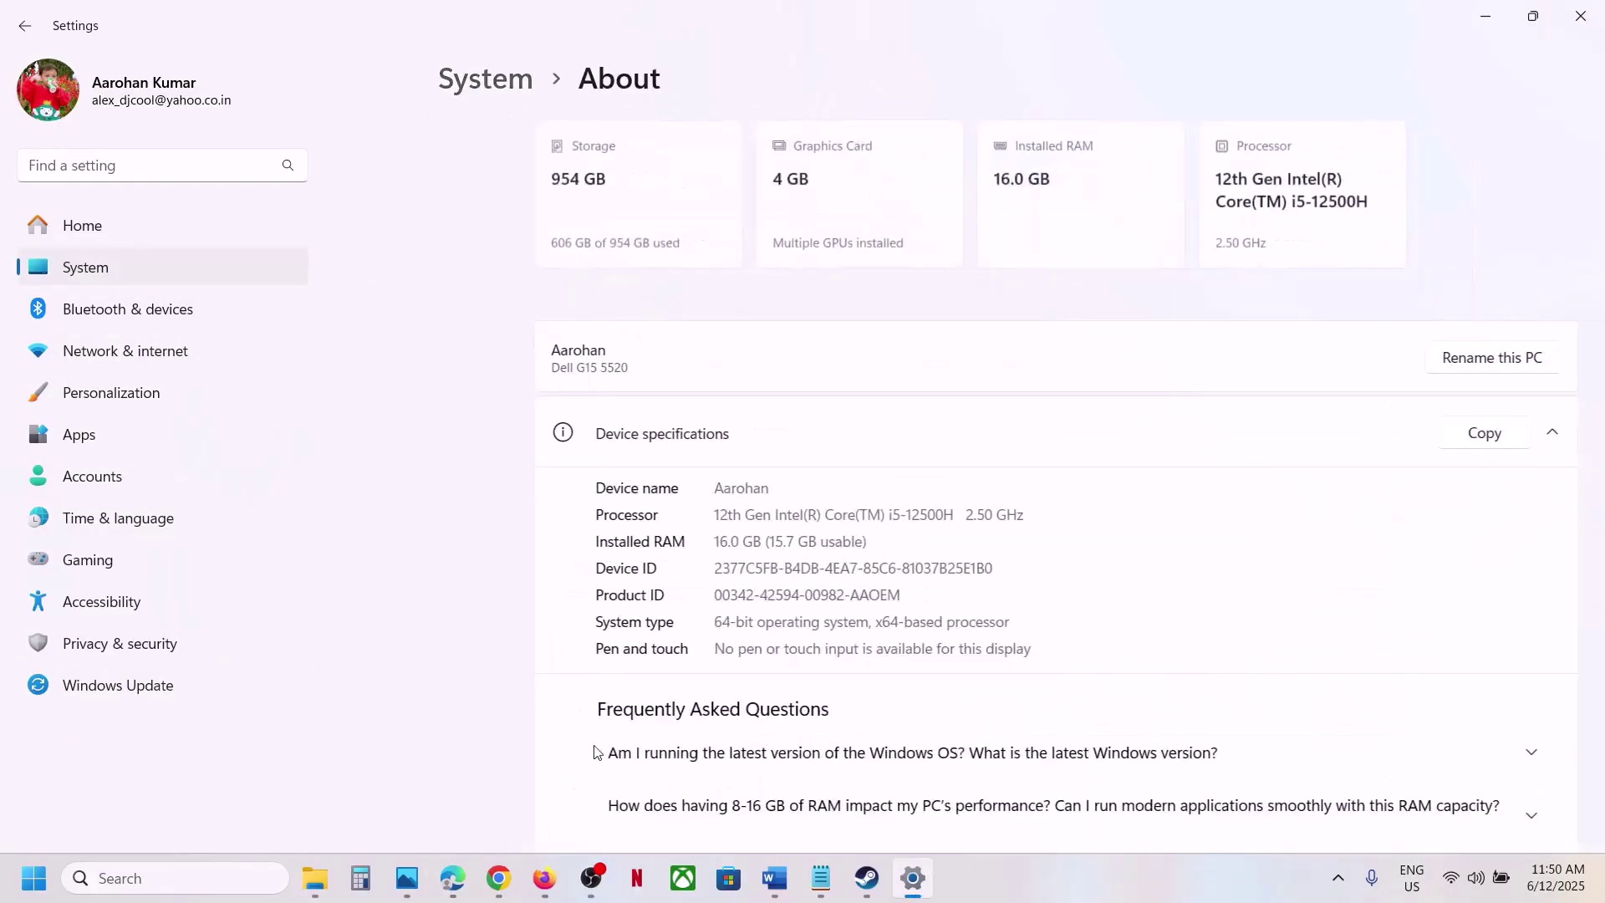
{"action": "left_click_drag", "start_coordinate": [624, 625], "coordinate": [910, 623]}
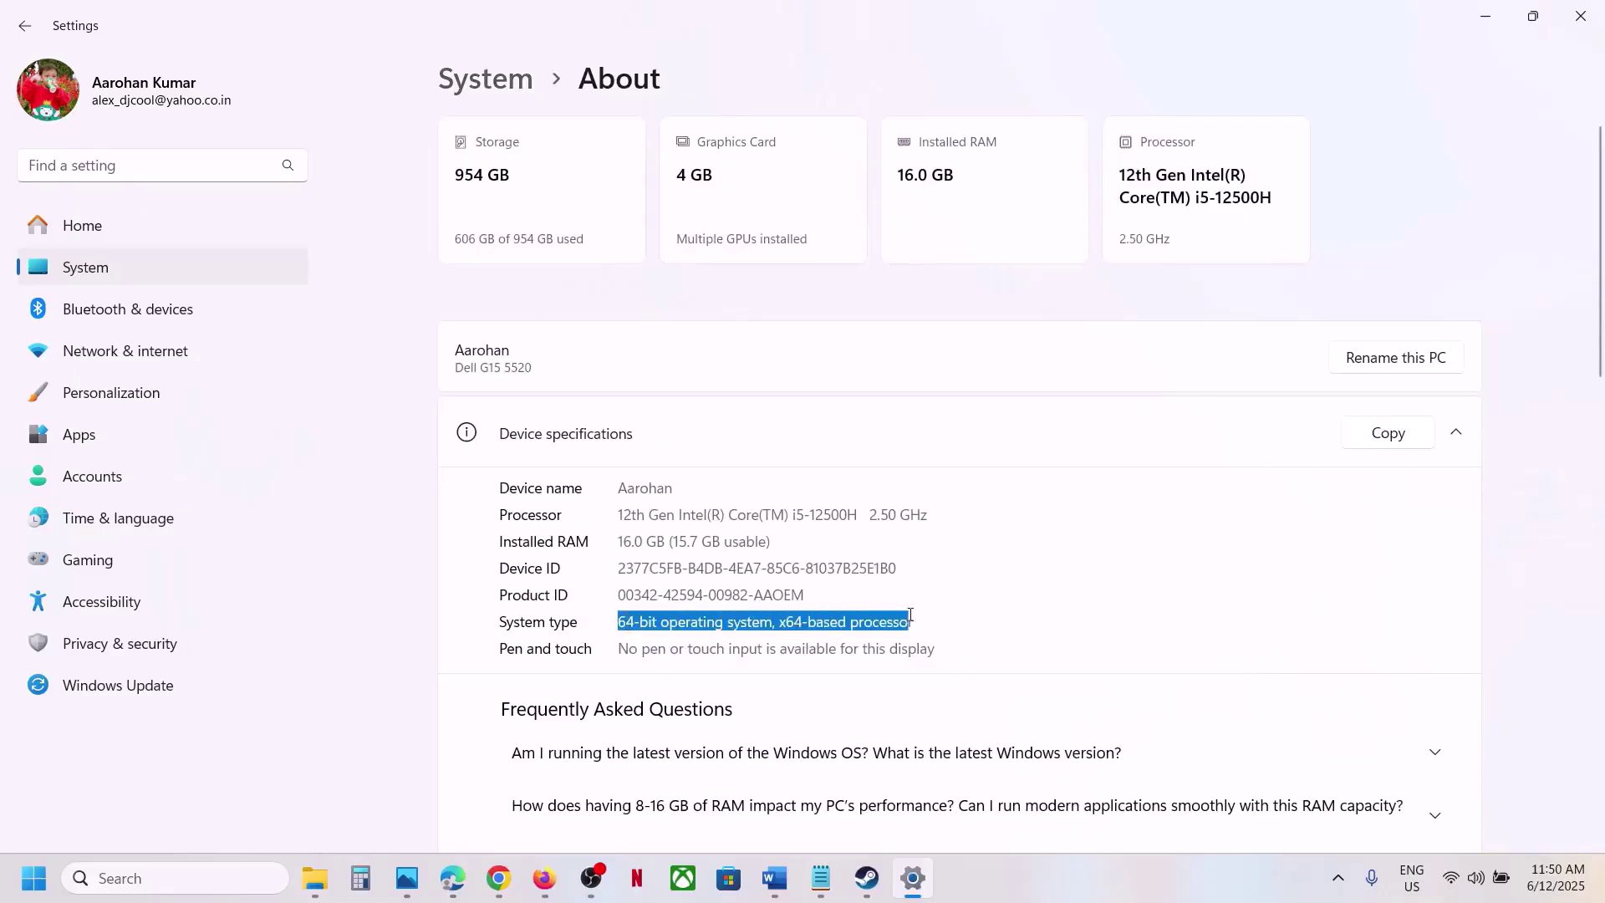
{"action": "left_click", "coordinate": [1578, 28]}
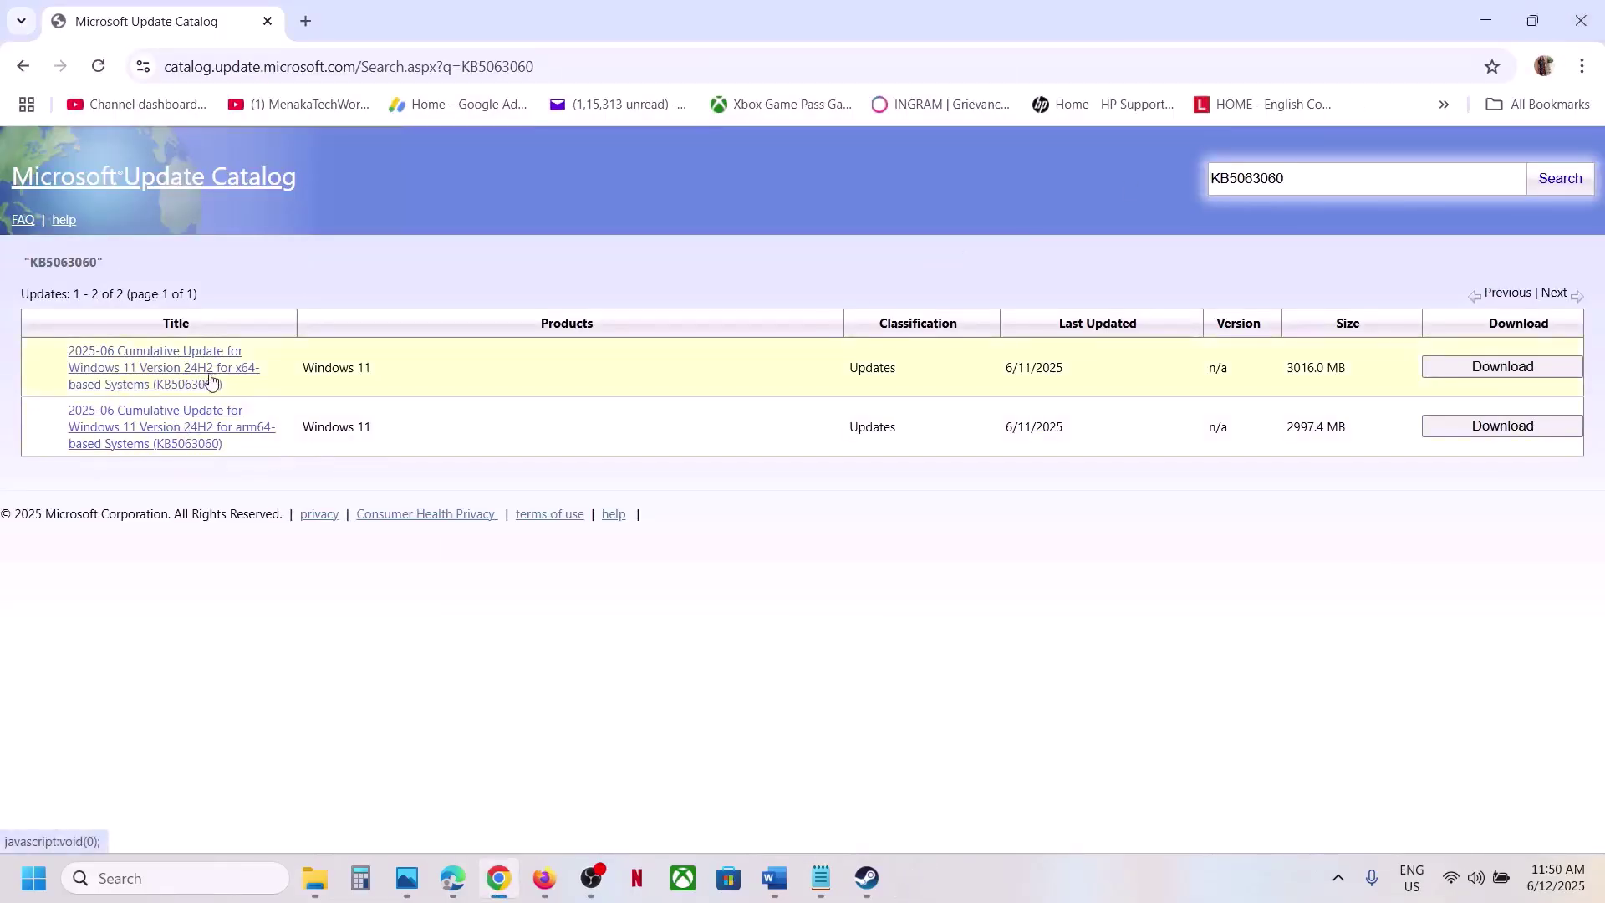
Download the windows11.0-kb5063060-x64 .msu file of the x64-based 24H2 cumulative update and check its download progress
{"action": "left_click", "coordinate": [1513, 378]}
{"action": "left_click_drag", "start_coordinate": [430, 28], "coordinate": [871, 258]}
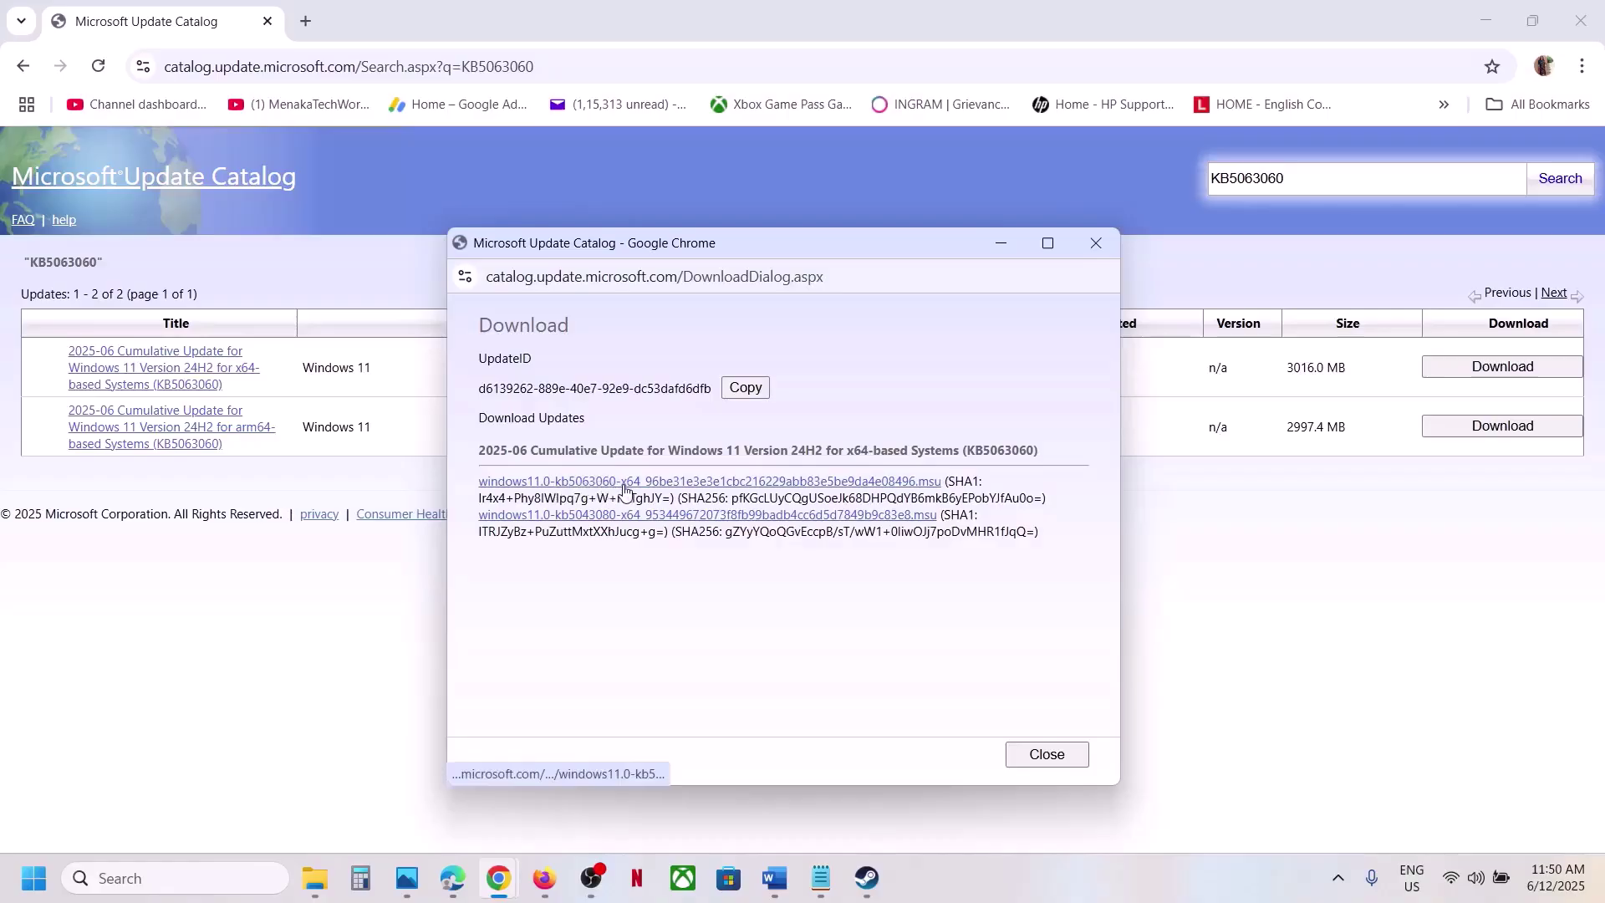
{"action": "left_click", "coordinate": [684, 482]}
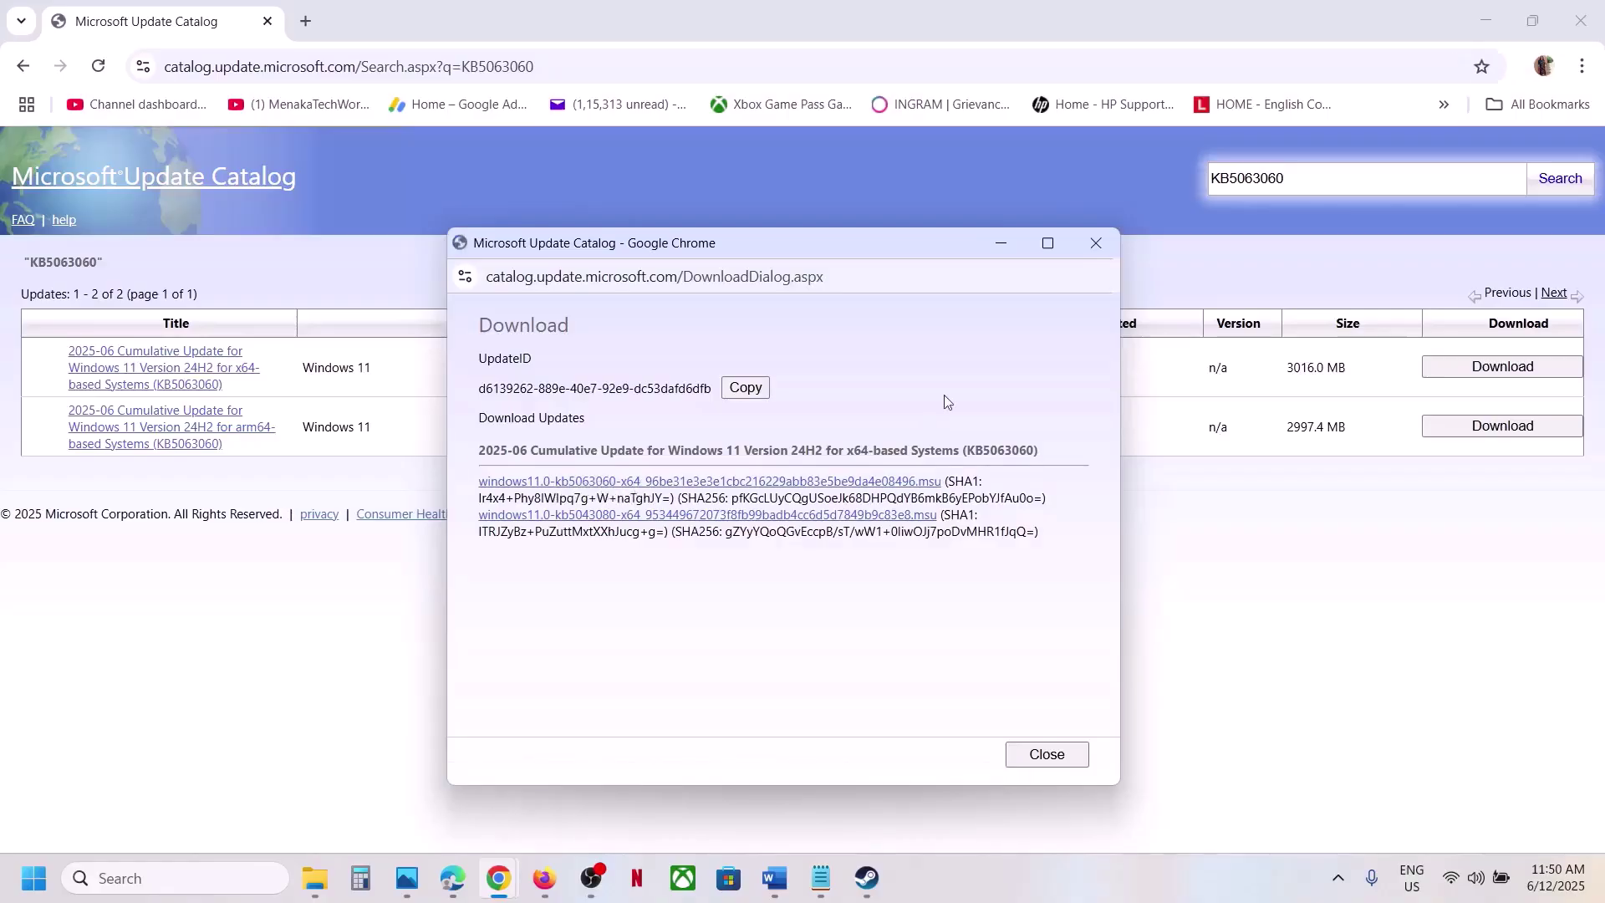
{"action": "left_click", "coordinate": [1103, 277]}
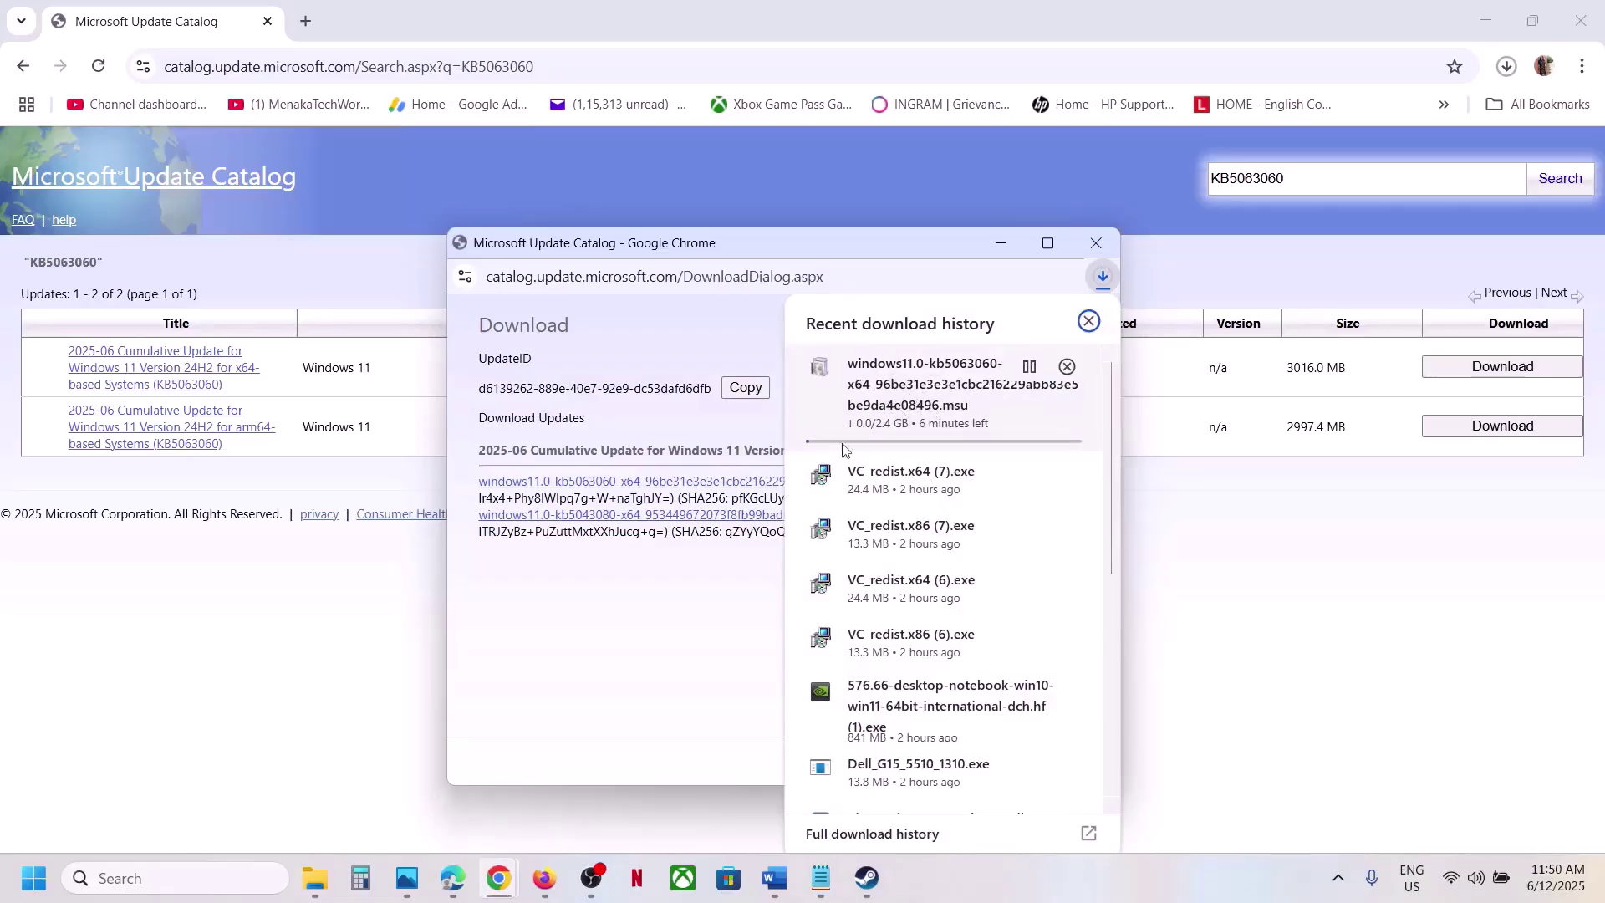
{"action": "left_click", "coordinate": [683, 636]}
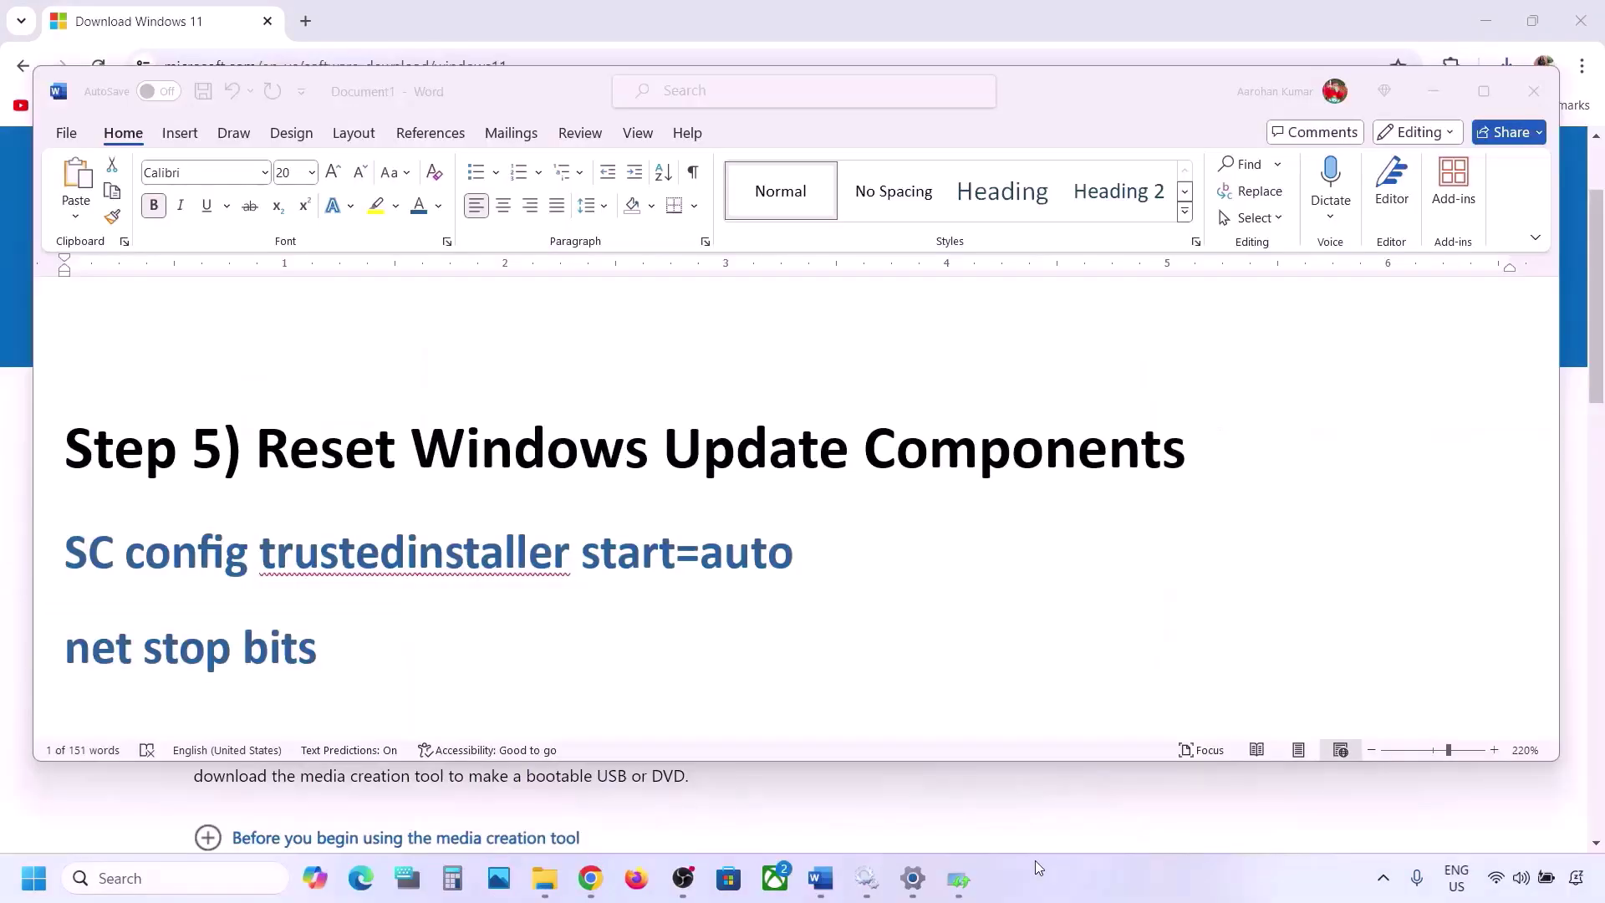
Copy all Step 5 reset commands in the Word document, from "SC config trustedinstaller start=auto" through "net start appidsvc"
{"action": "left_click", "coordinate": [264, 441]}
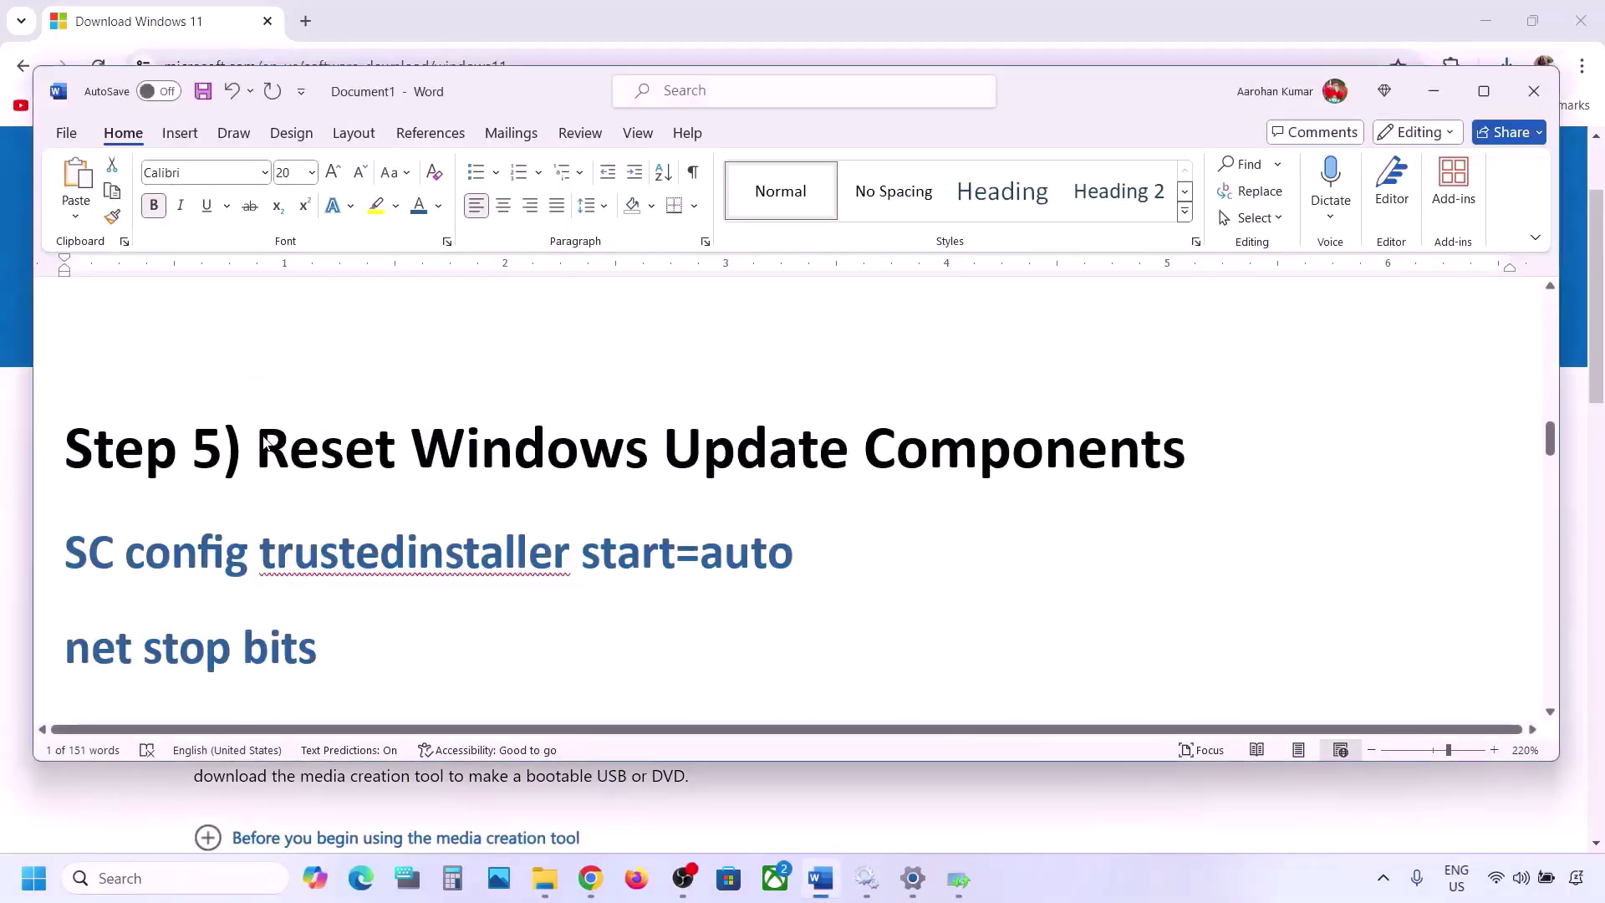
{"action": "left_click_drag", "start_coordinate": [264, 441], "coordinate": [1187, 455]}
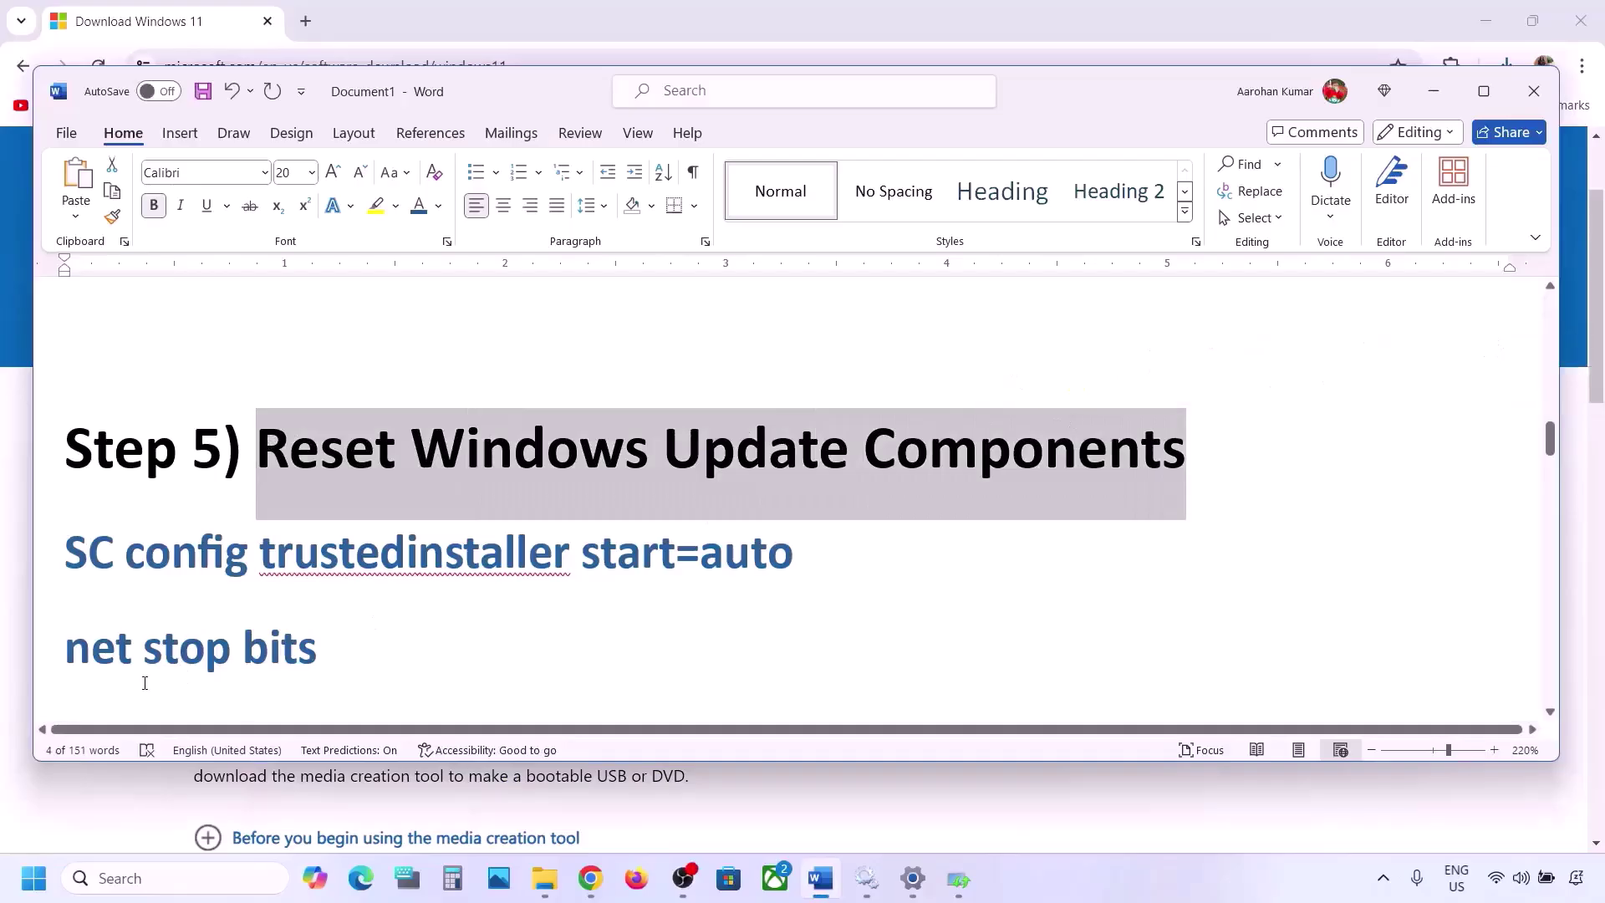
{"action": "left_click", "coordinate": [67, 549]}
{"action": "key", "text": "shift+Down"}
{"action": "key", "text": "shift+Down"}
{"action": "key", "text": "shift+Down"}
{"action": "key", "text": "shift+Down"}
{"action": "key", "text": "shift+Down"}
{"action": "key", "text": "shift+Down"}
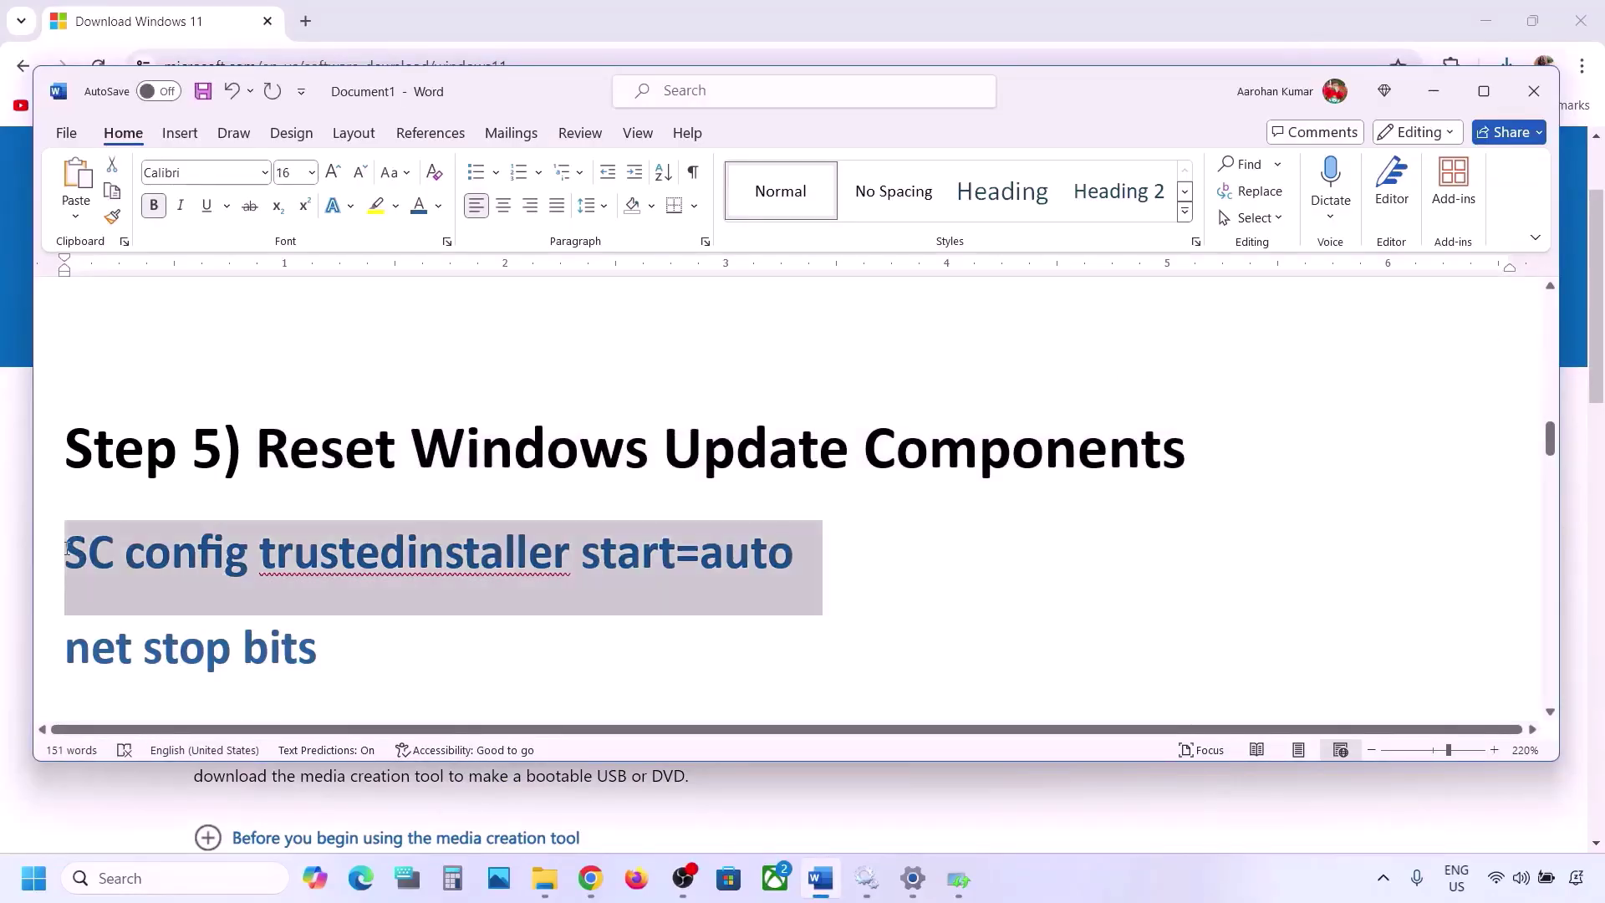
{"action": "key", "text": "shift+Down"}
{"action": "key", "text": "shift+Down"}
{"action": "key", "text": "shift+Down"}
{"action": "key", "text": "shift+Down"}
{"action": "key", "text": "shift+Down"}
{"action": "key", "text": "shift+Down"}
{"action": "key", "text": "shift+Down"}
{"action": "key", "text": "shift+Down"}
{"action": "key", "text": "shift+Down"}
{"action": "key", "text": "shift+Down"}
{"action": "key", "text": "shift+Down"}
{"action": "key", "text": "shift+Down"}
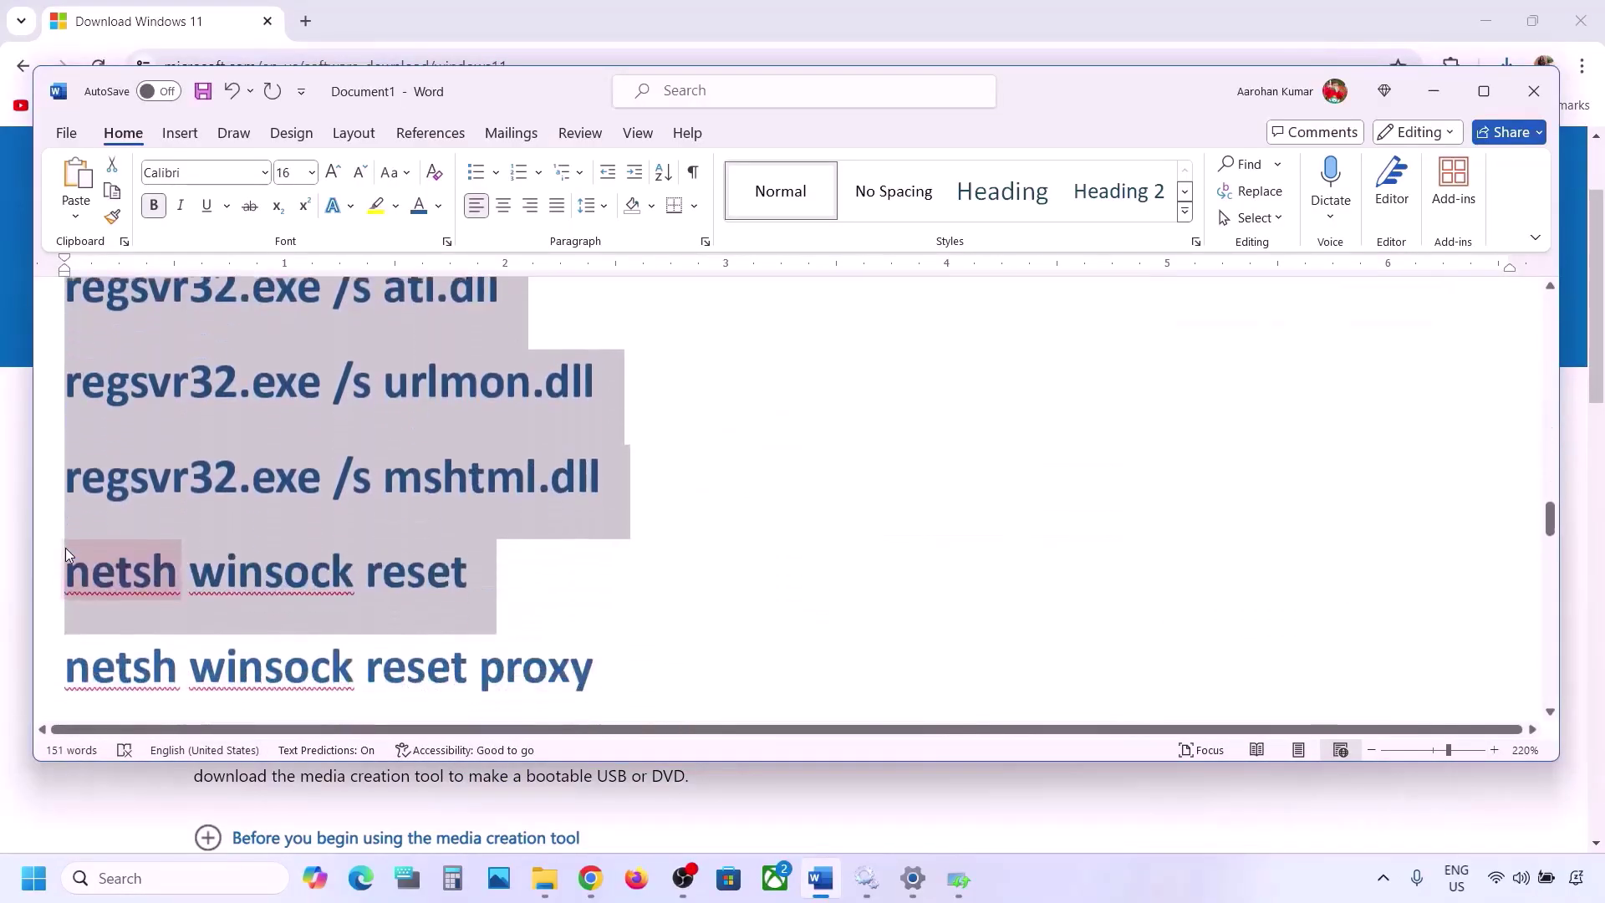
{"action": "key", "text": "shift+Down"}
{"action": "key", "text": "shift+Down"}
{"action": "key", "text": "shift+Down"}
{"action": "key", "text": "shift+Down"}
{"action": "key", "text": "shift+Down"}
{"action": "key", "text": "shift+Down"}
{"action": "key", "text": "shift+Down"}
{"action": "key", "text": "shift+Down"}
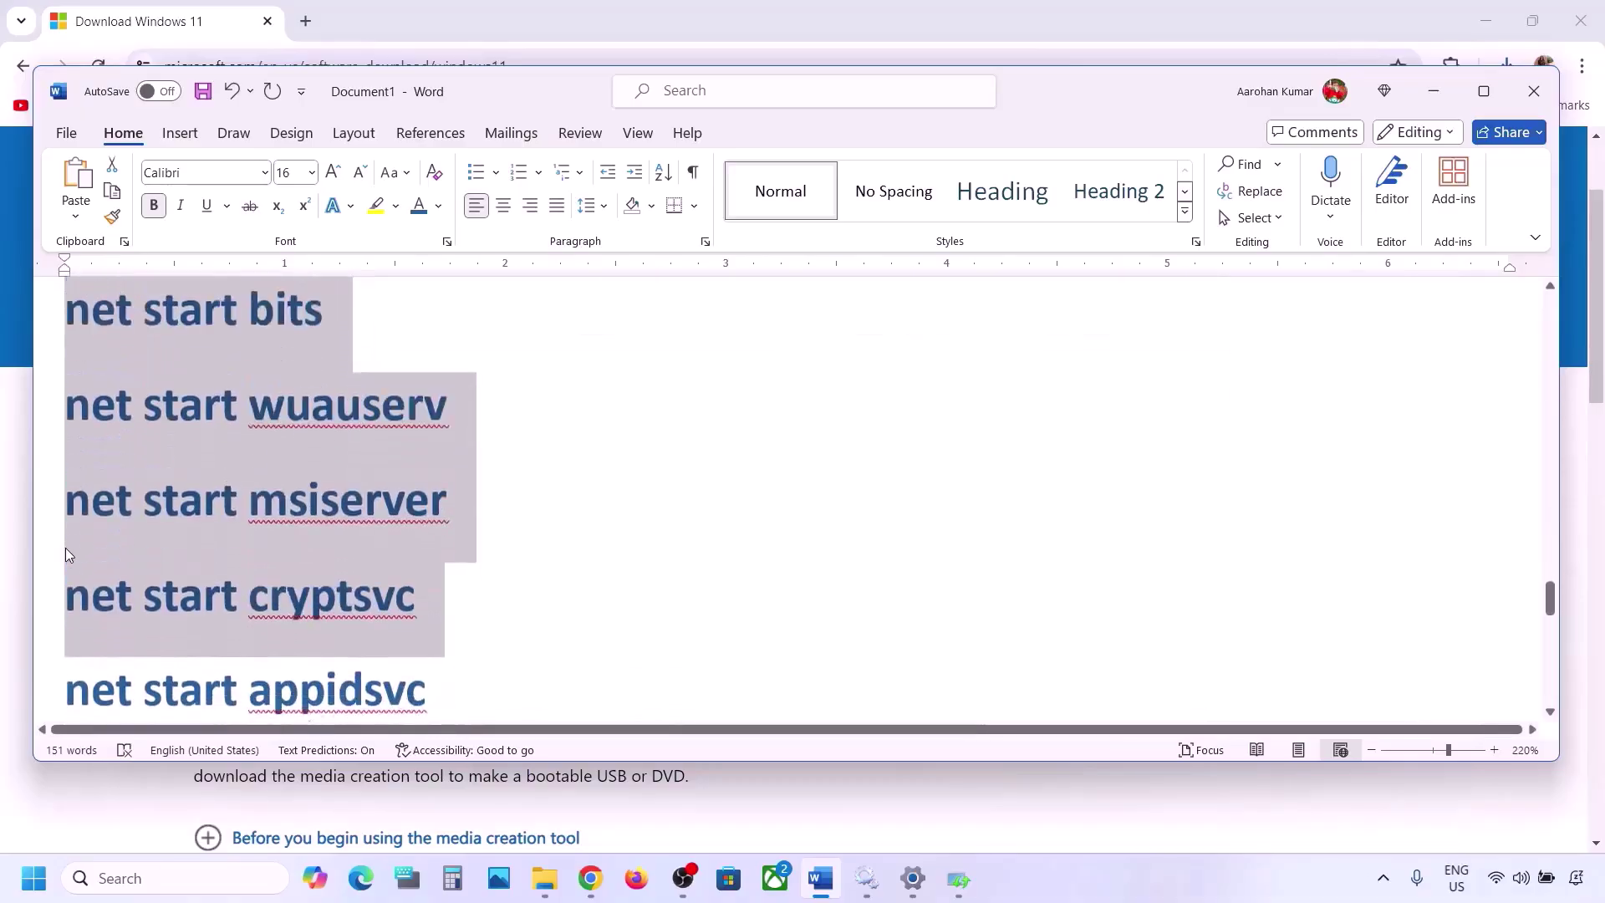
{"action": "key", "text": "shift+Up"}
{"action": "key", "text": "shift+Up"}
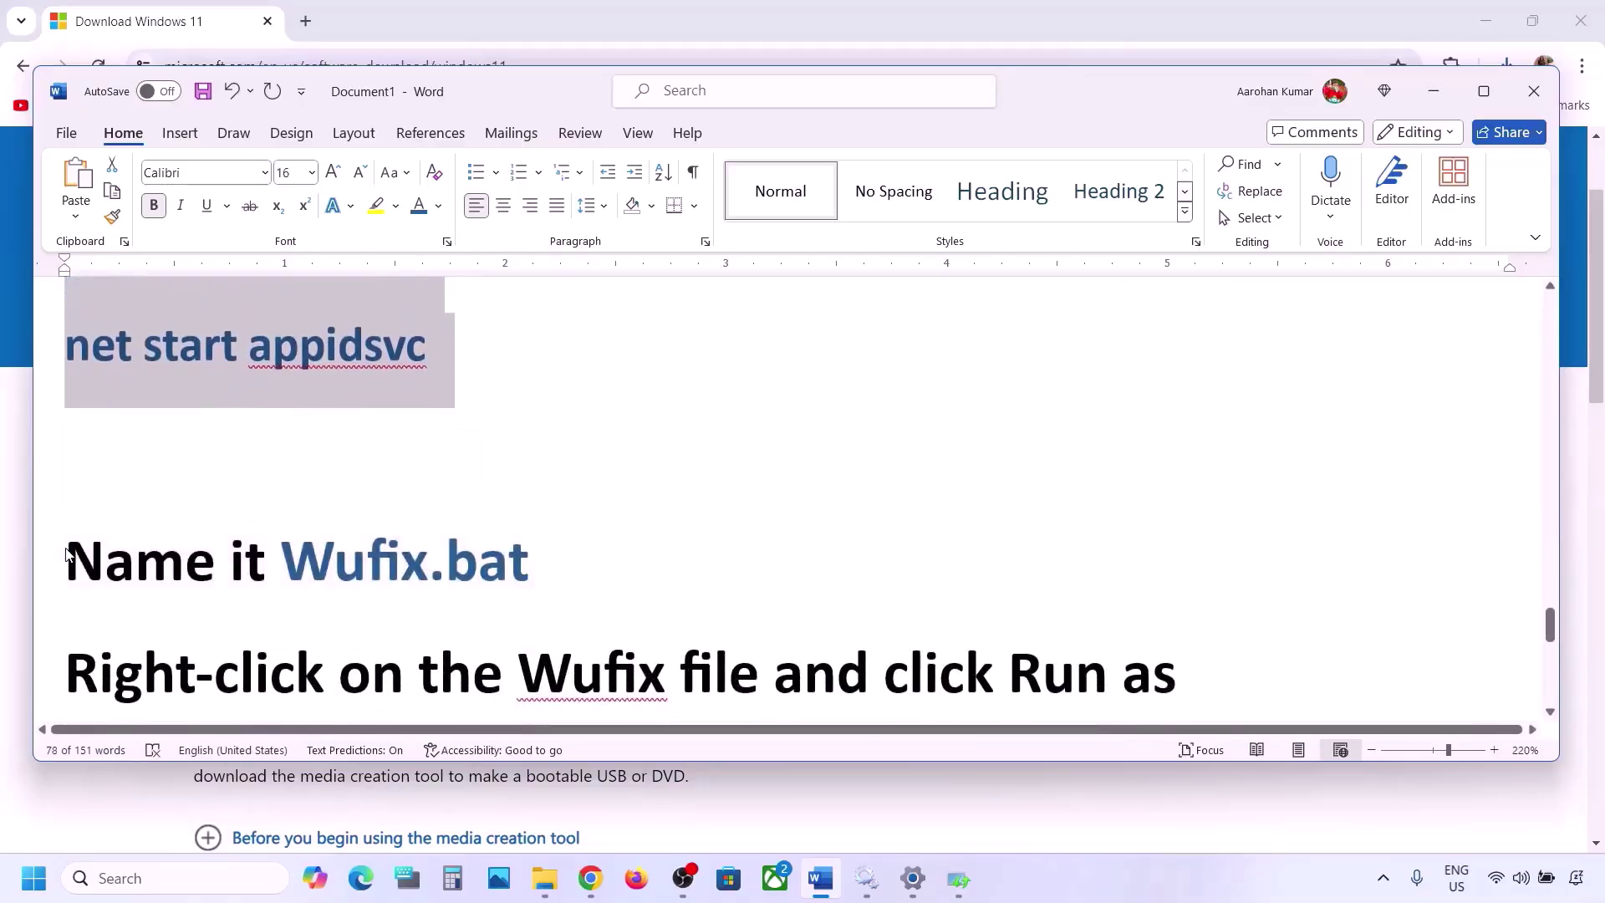
{"action": "scroll", "coordinate": [237, 493], "scroll_direction": "up", "scroll_amount": 1}
{"action": "scroll", "coordinate": [242, 468], "scroll_direction": "up", "scroll_amount": 1}
{"action": "right_click", "coordinate": [248, 423]}
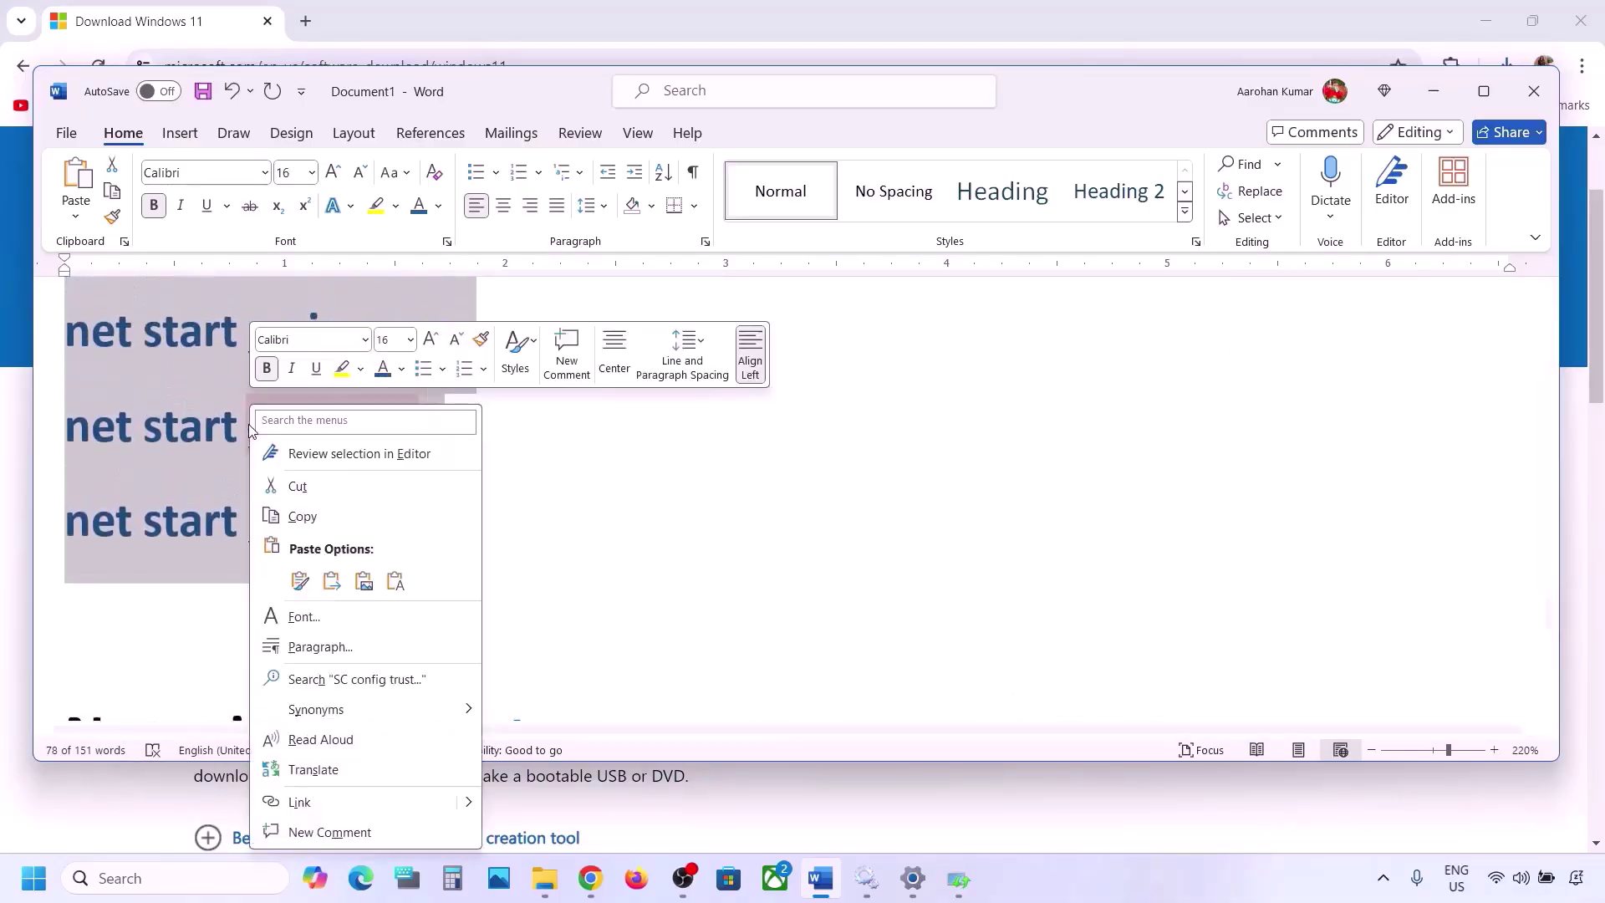
{"action": "left_click", "coordinate": [330, 510]}
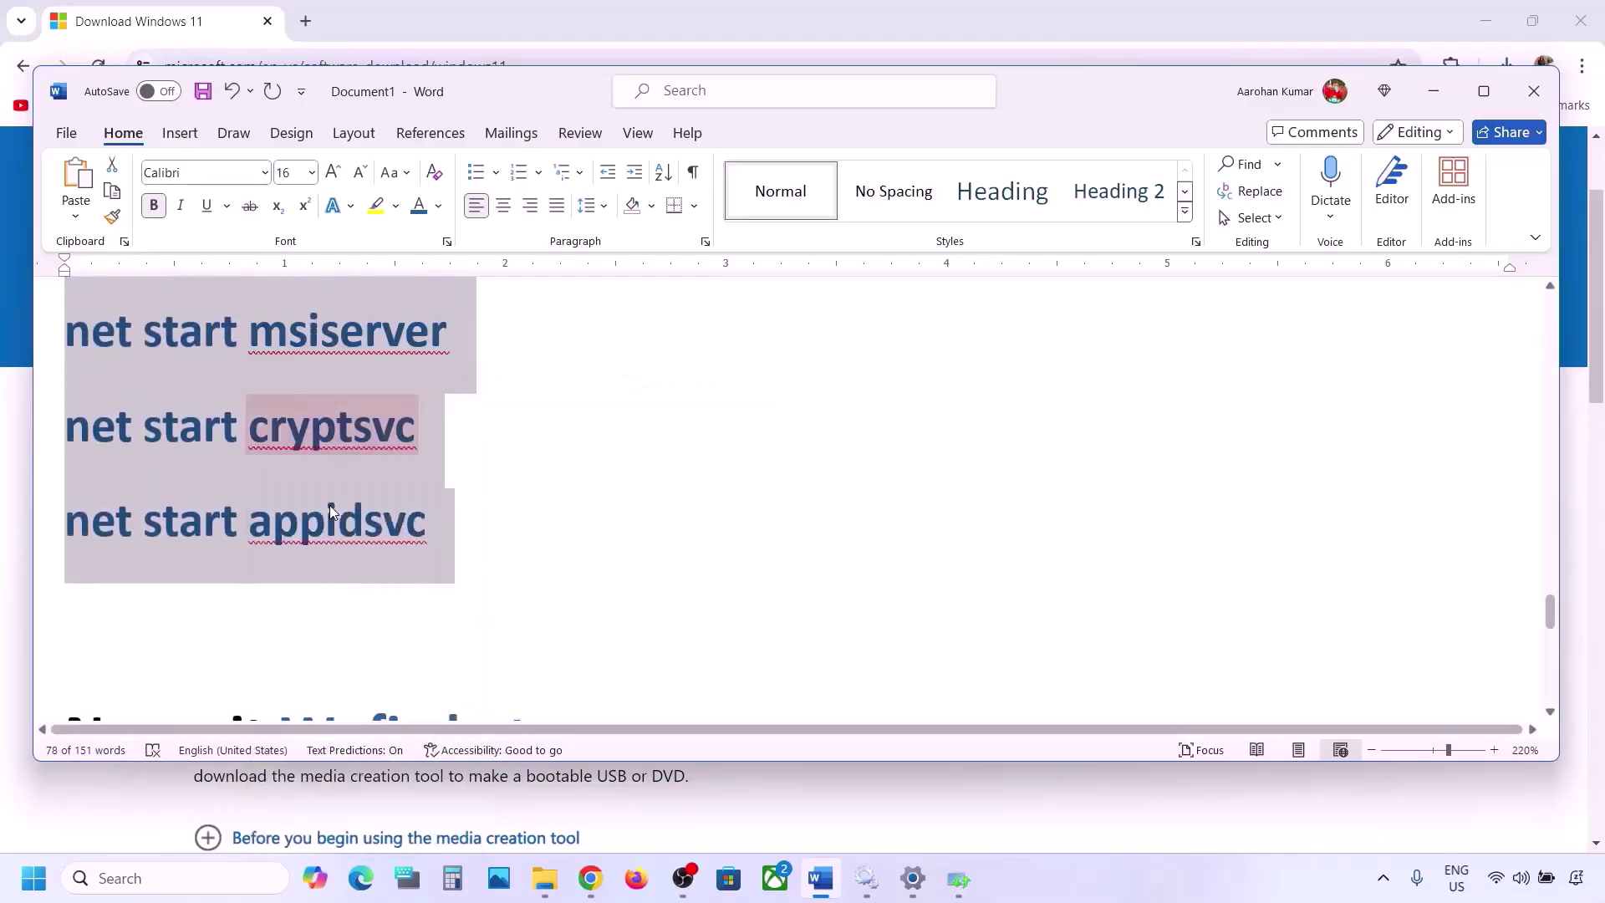
Open Notepad and paste the copied Windows Update reset commands into the untitled file
{"action": "left_click", "coordinate": [134, 877]}
{"action": "type", "text": "note"}
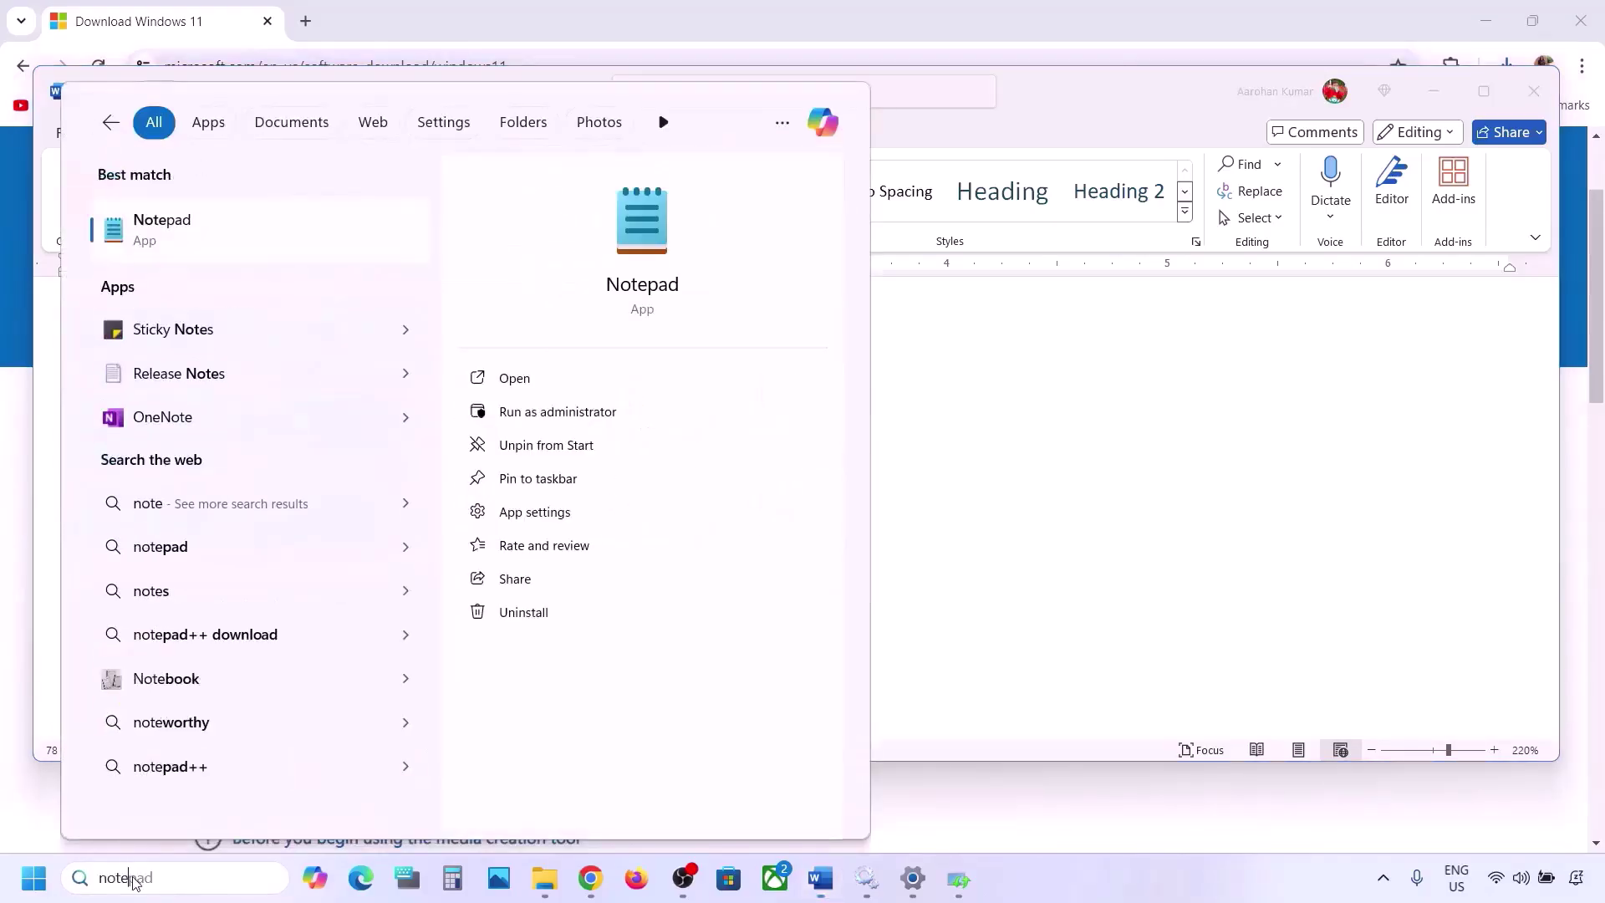
{"action": "key", "text": "Return"}
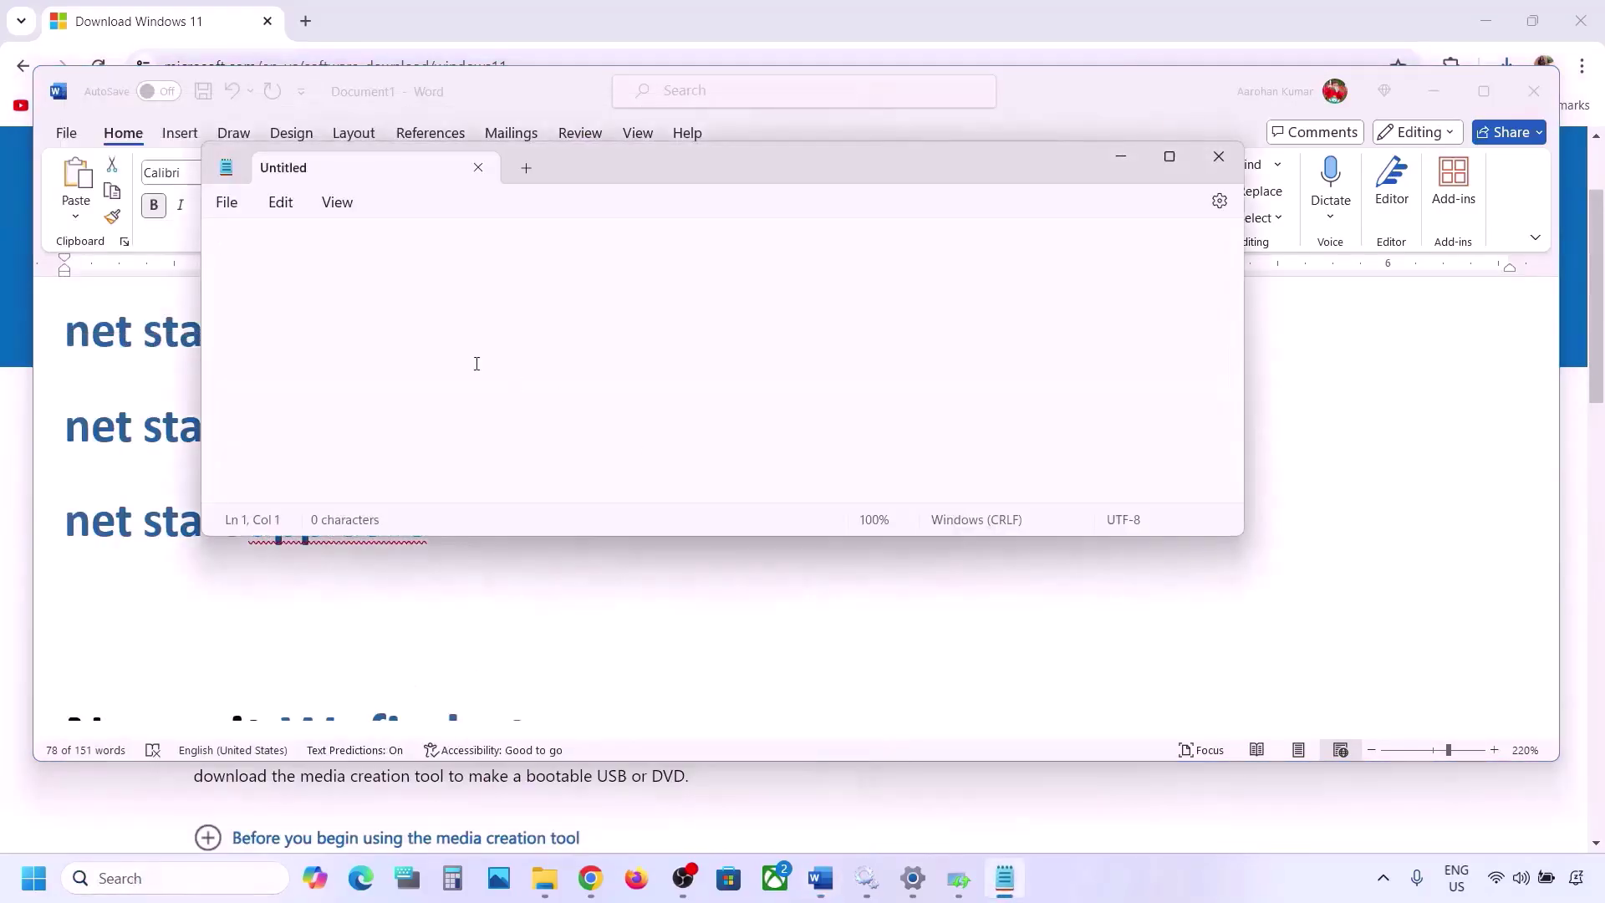
{"action": "scroll", "coordinate": [478, 371], "scroll_direction": "up", "scroll_amount": 4}
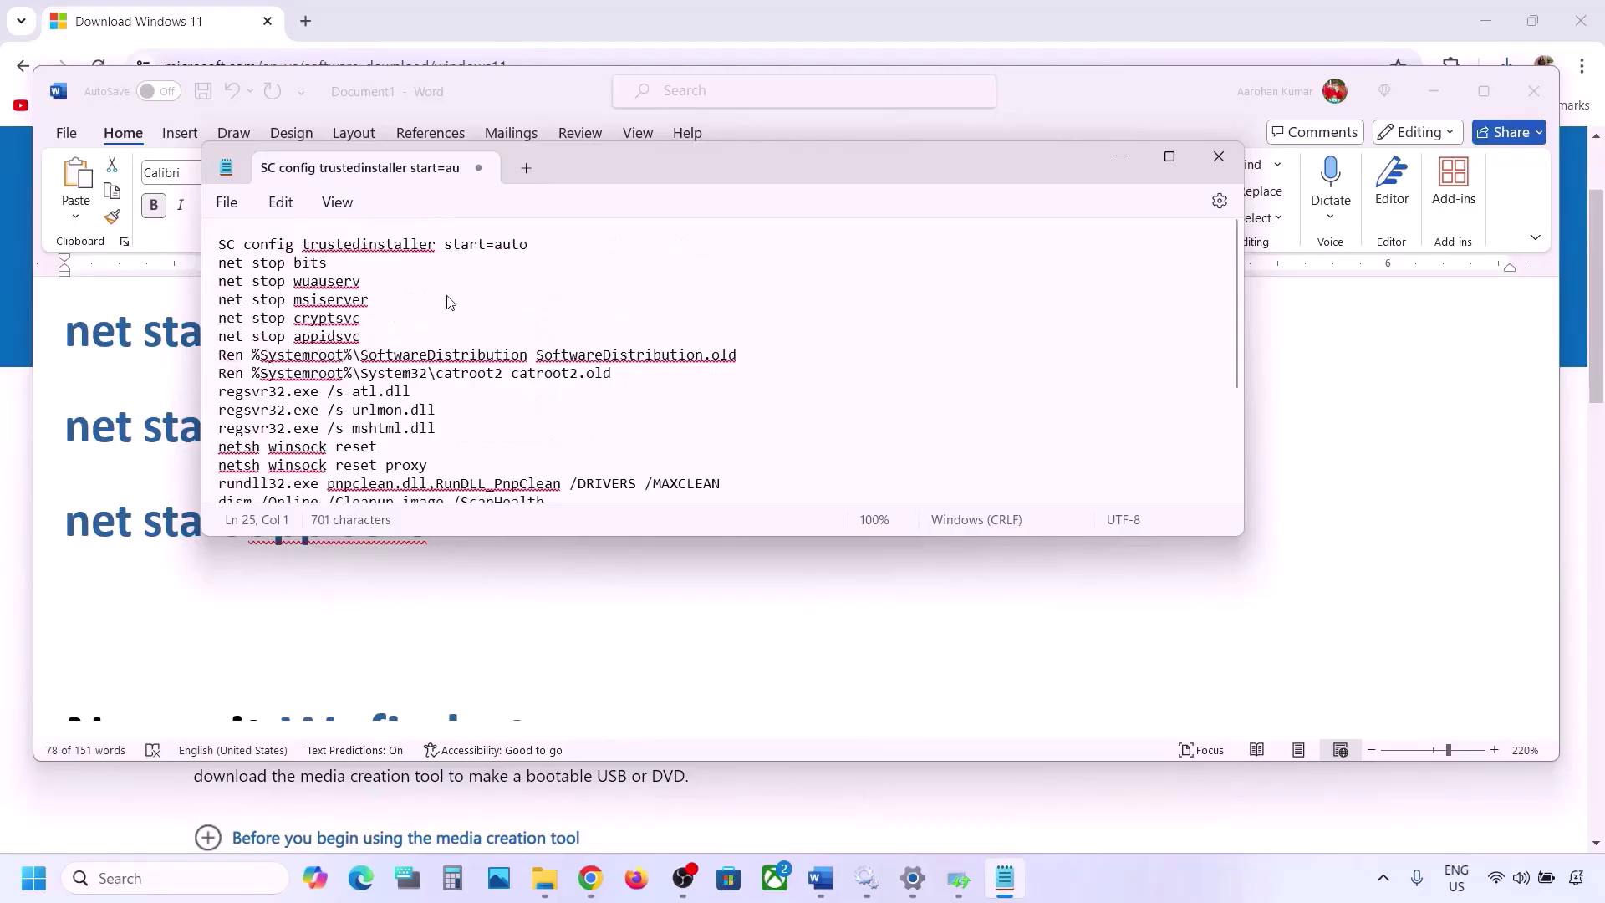
Begin saving the Notepad file under a new name and copy the file name "Wufix.bat" from the Word document
{"action": "left_click", "coordinate": [227, 203]}
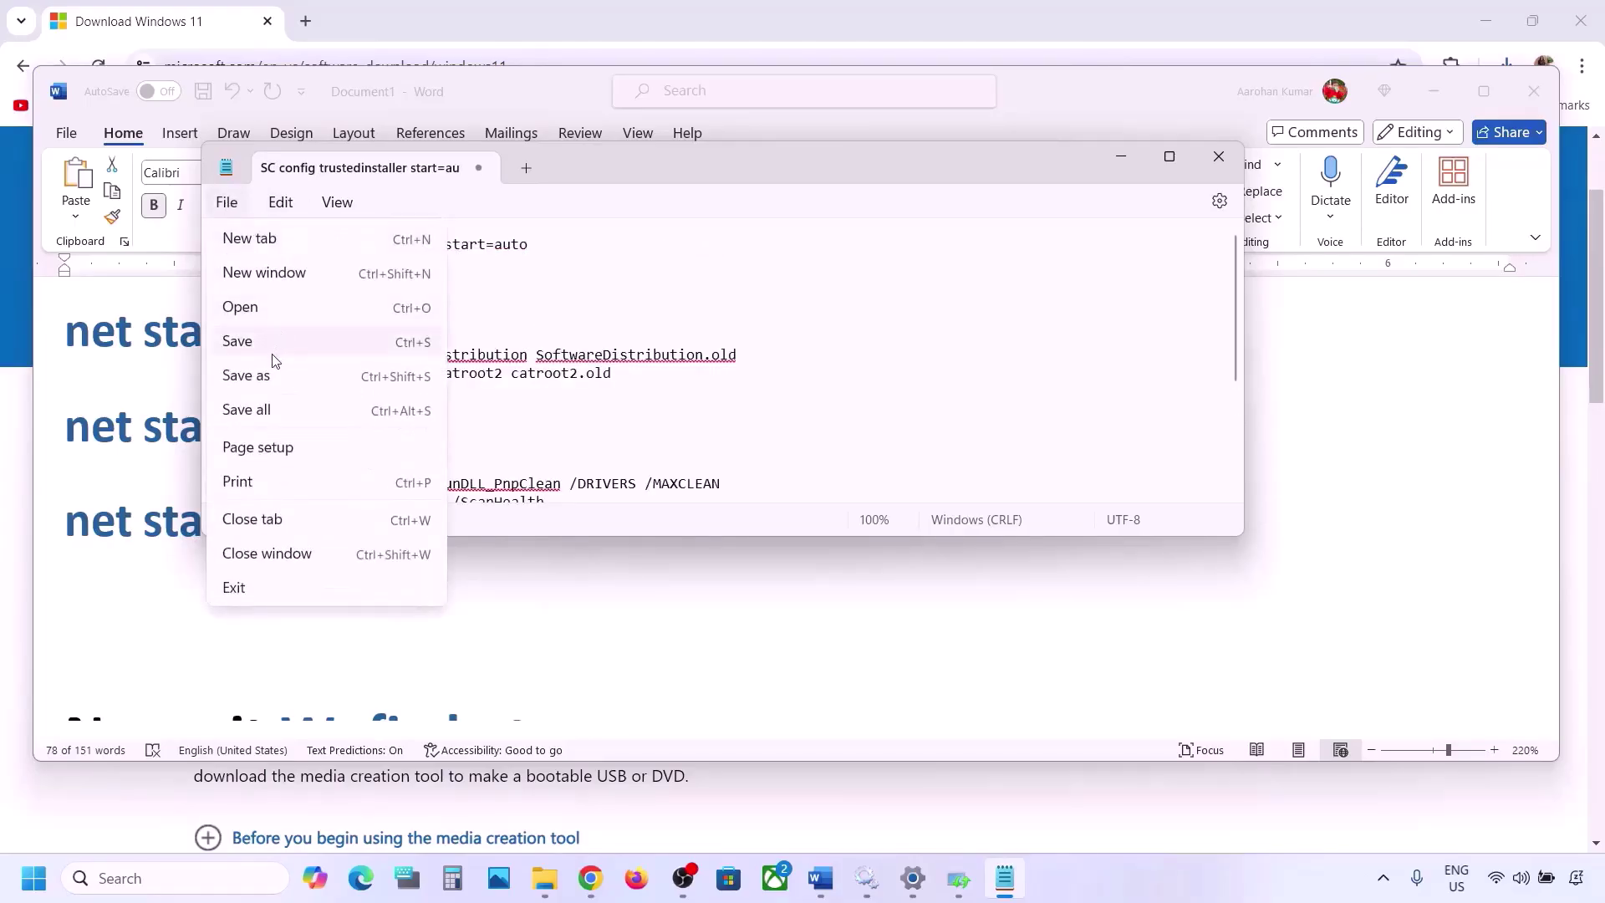
{"action": "left_click", "coordinate": [254, 374]}
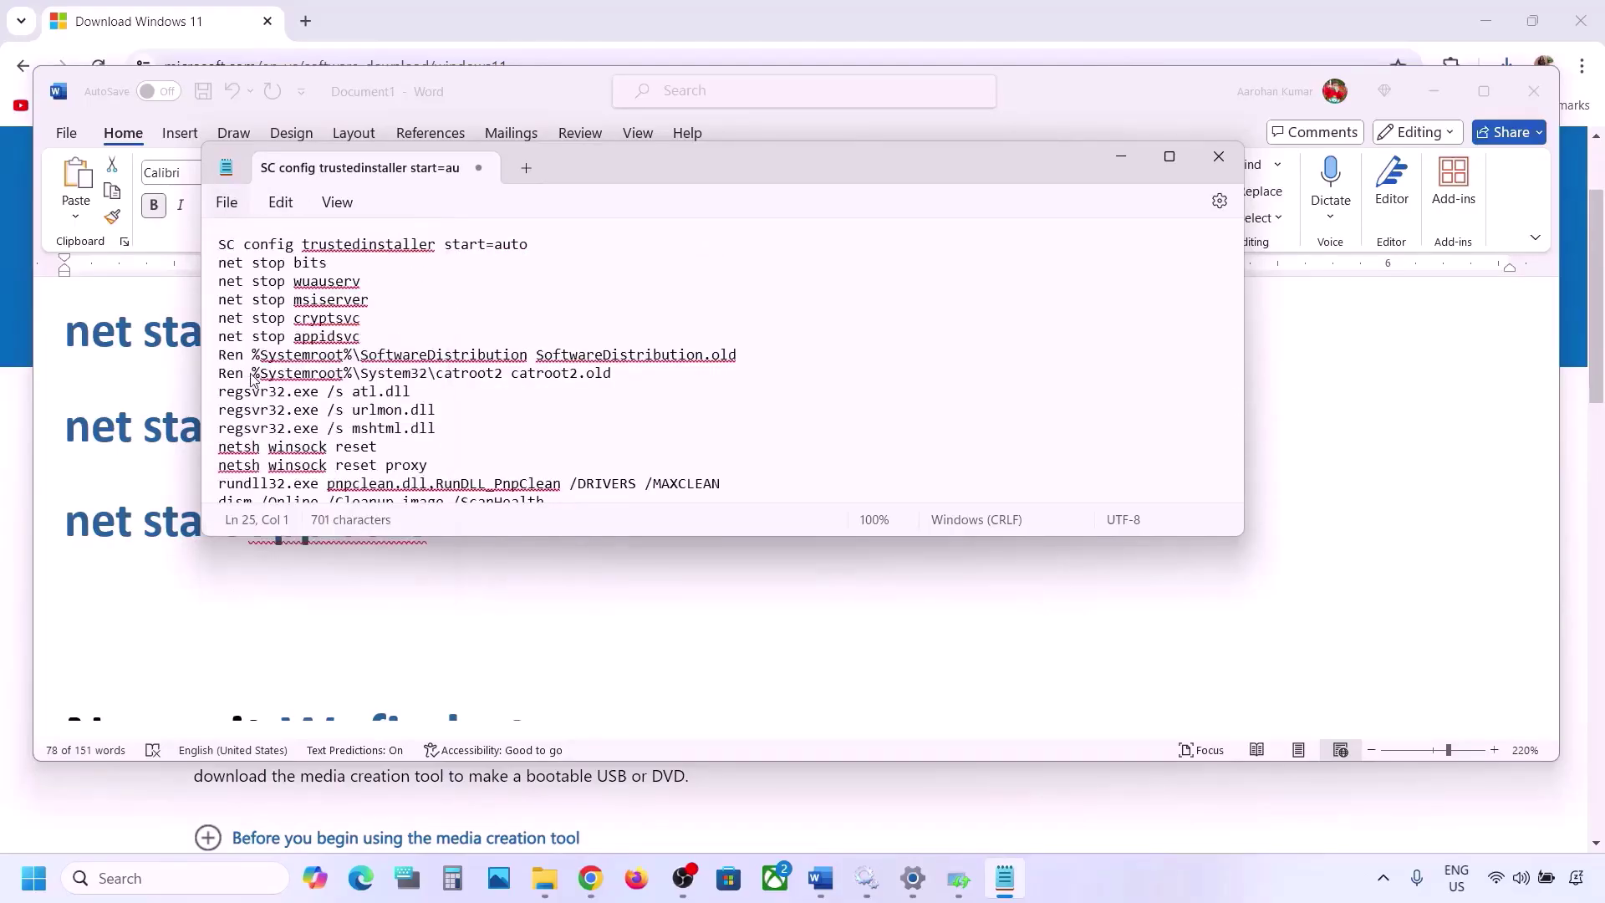
{"action": "left_click", "coordinate": [176, 527]}
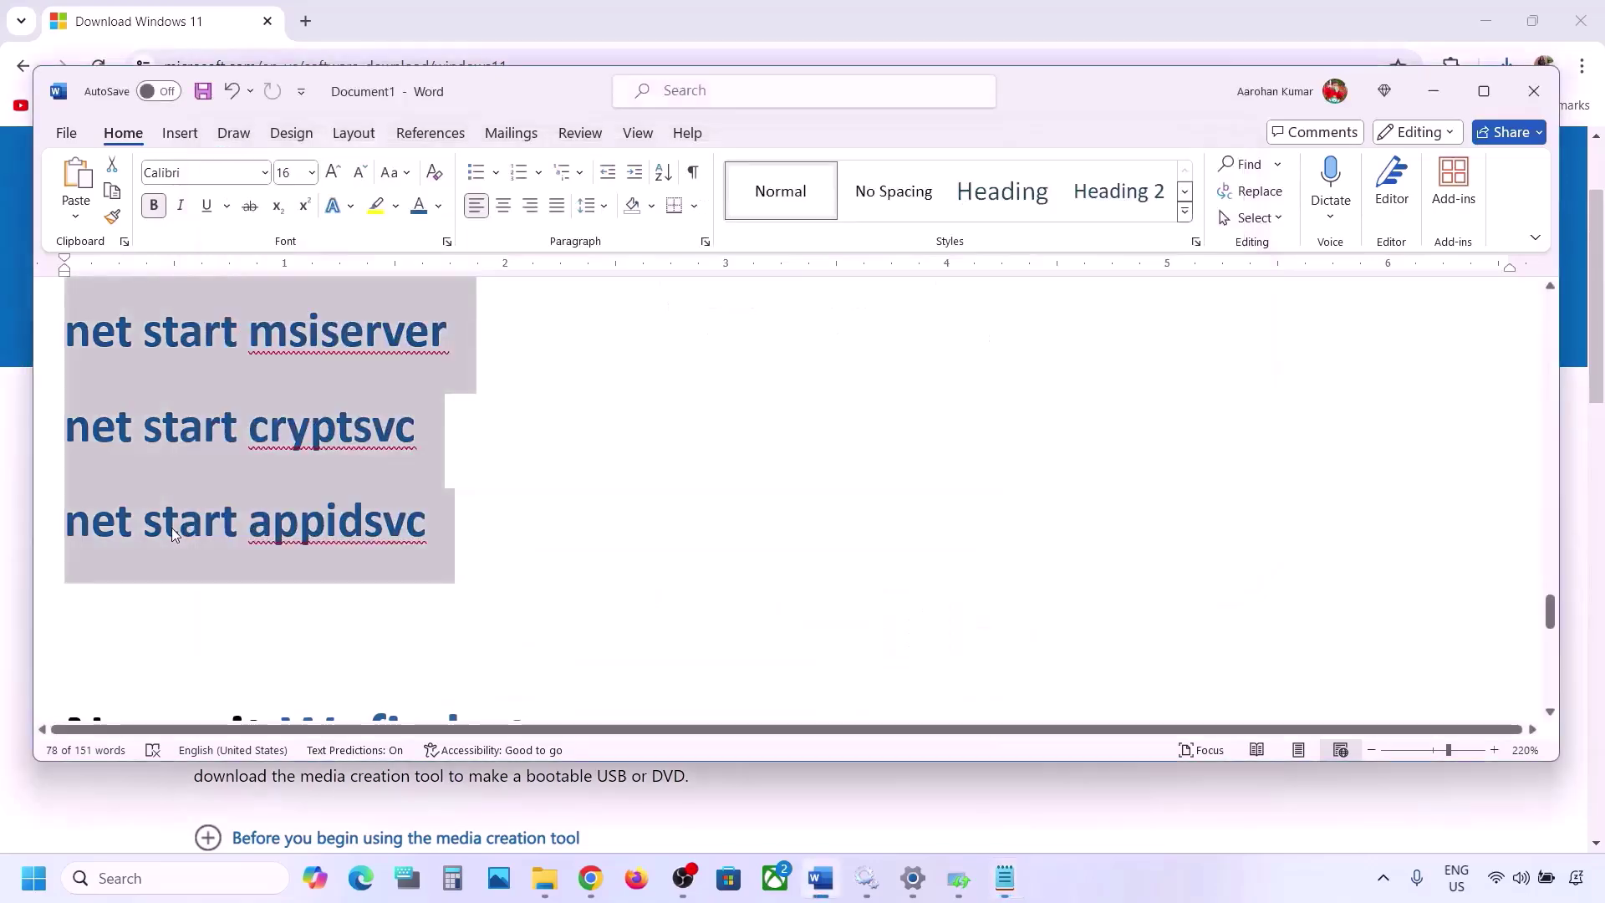
{"action": "scroll", "coordinate": [175, 527], "scroll_direction": "down", "scroll_amount": 5}
{"action": "scroll", "coordinate": [326, 470], "scroll_direction": "up", "scroll_amount": 1}
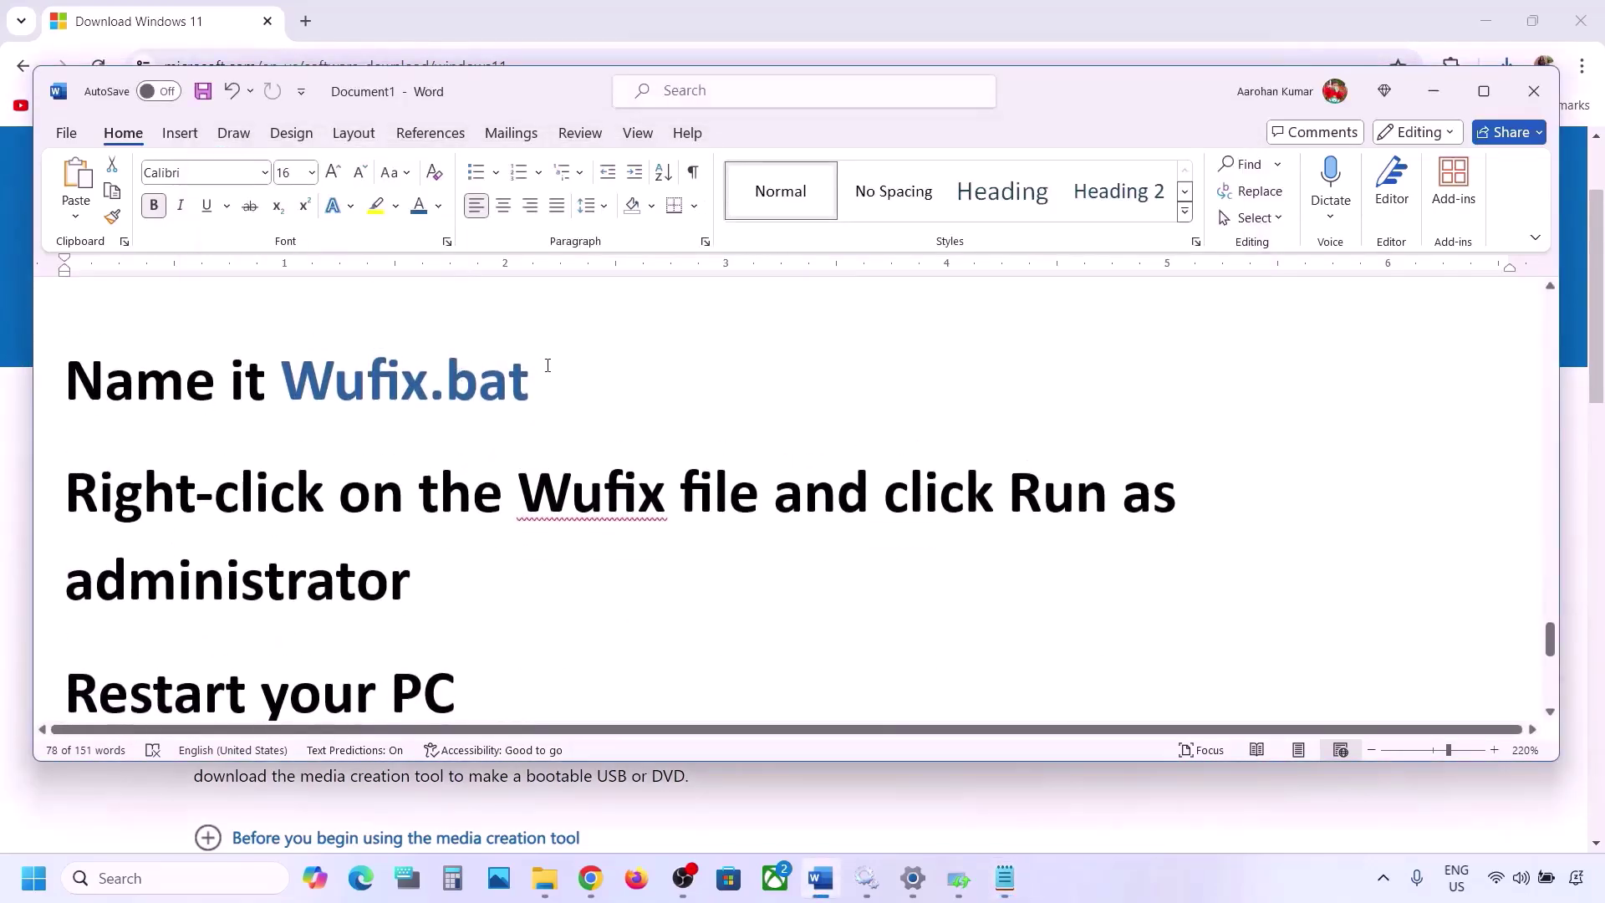
{"action": "left_click_drag", "start_coordinate": [492, 378], "coordinate": [348, 381]}
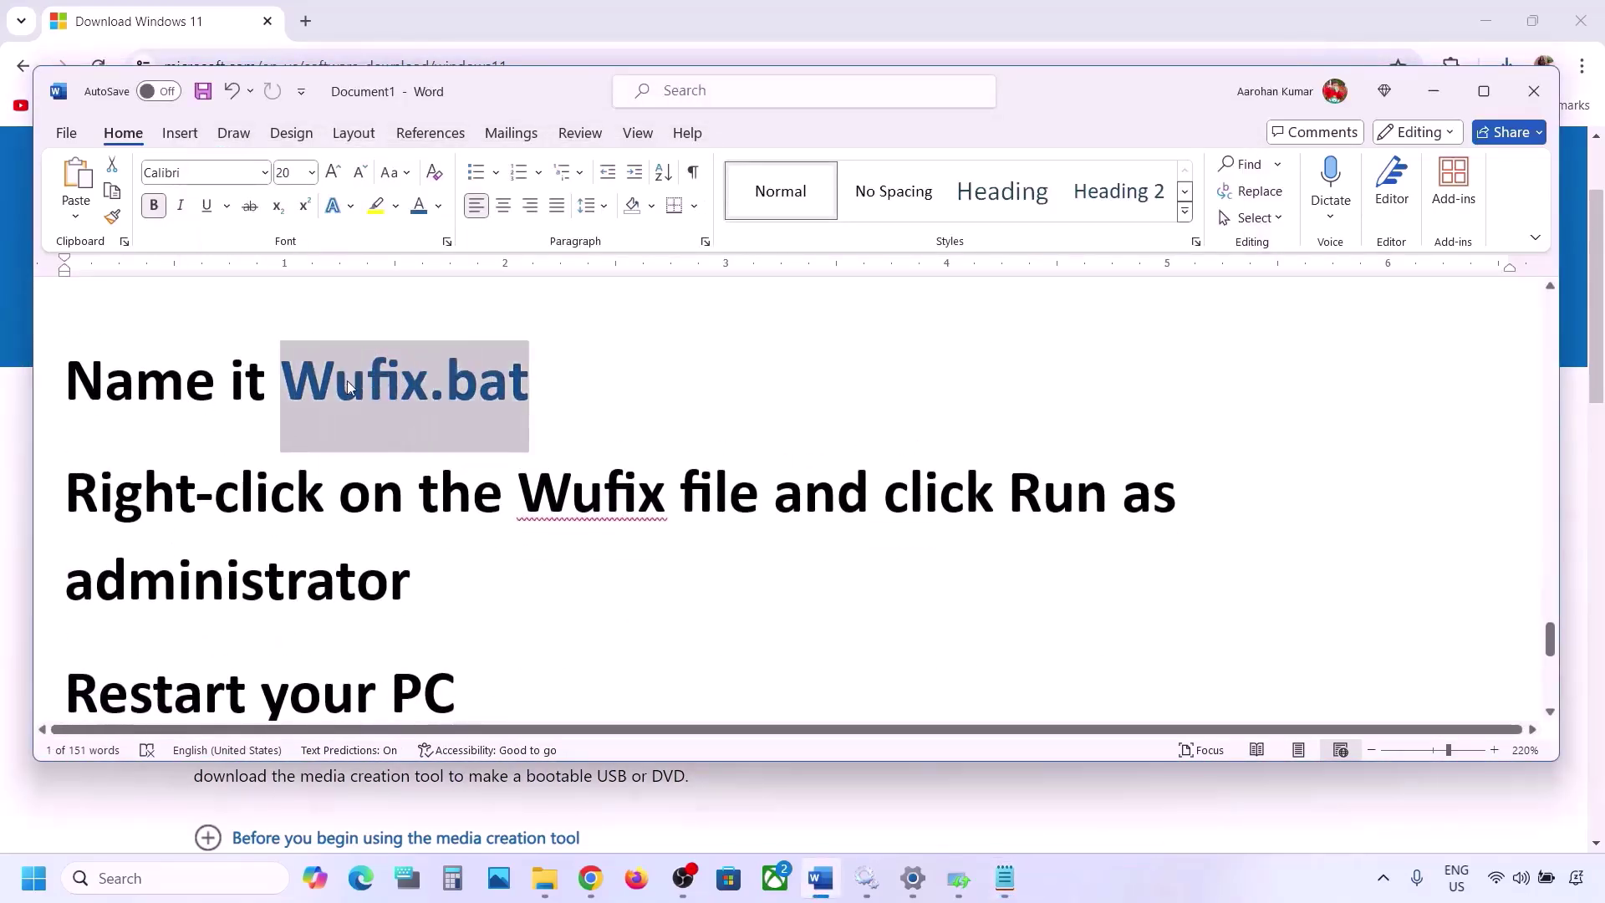
{"action": "key", "text": "ctrl+c"}
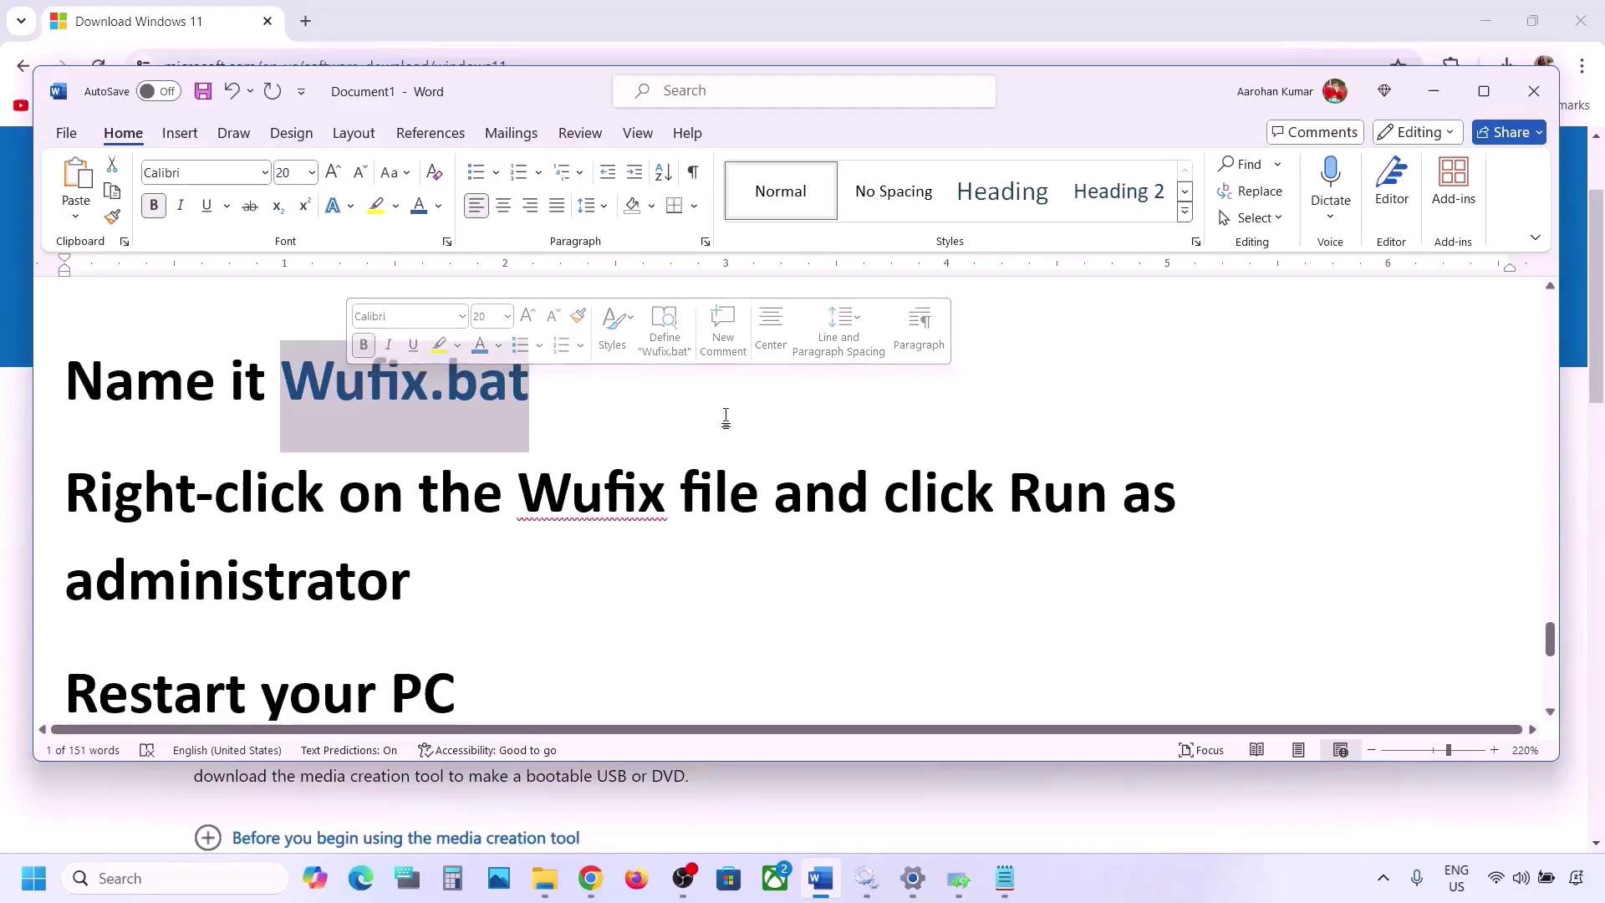
Save the Notepad file to the Desktop as Wufix.bat with the All files type, and close Notepad
{"action": "left_click", "coordinate": [1004, 878]}
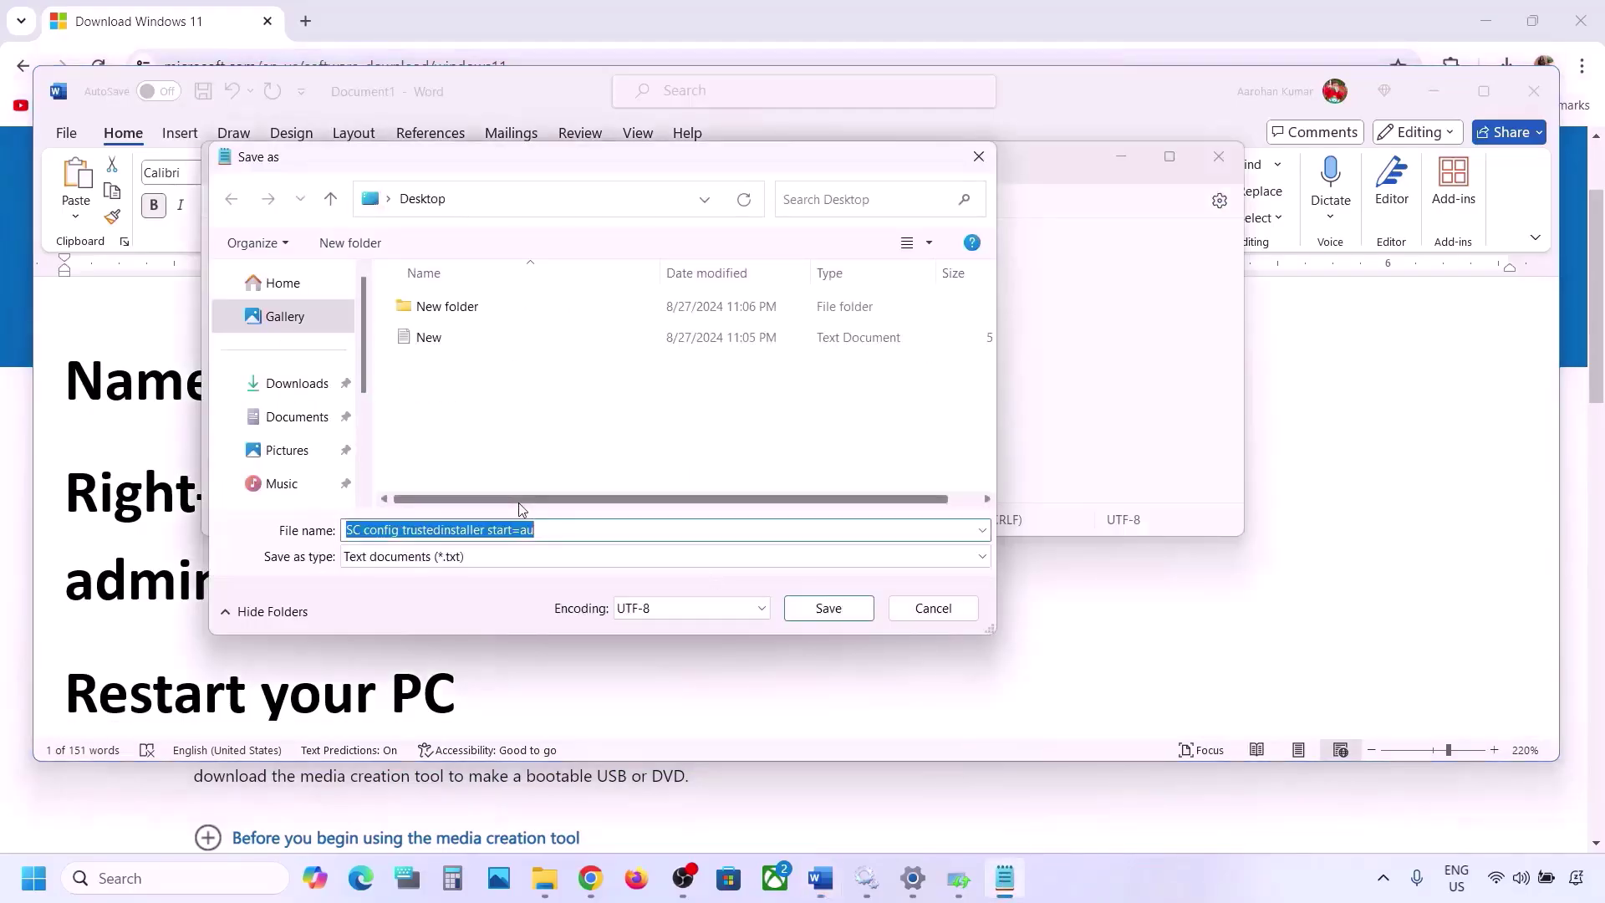
{"action": "key", "text": "ctrl+v"}
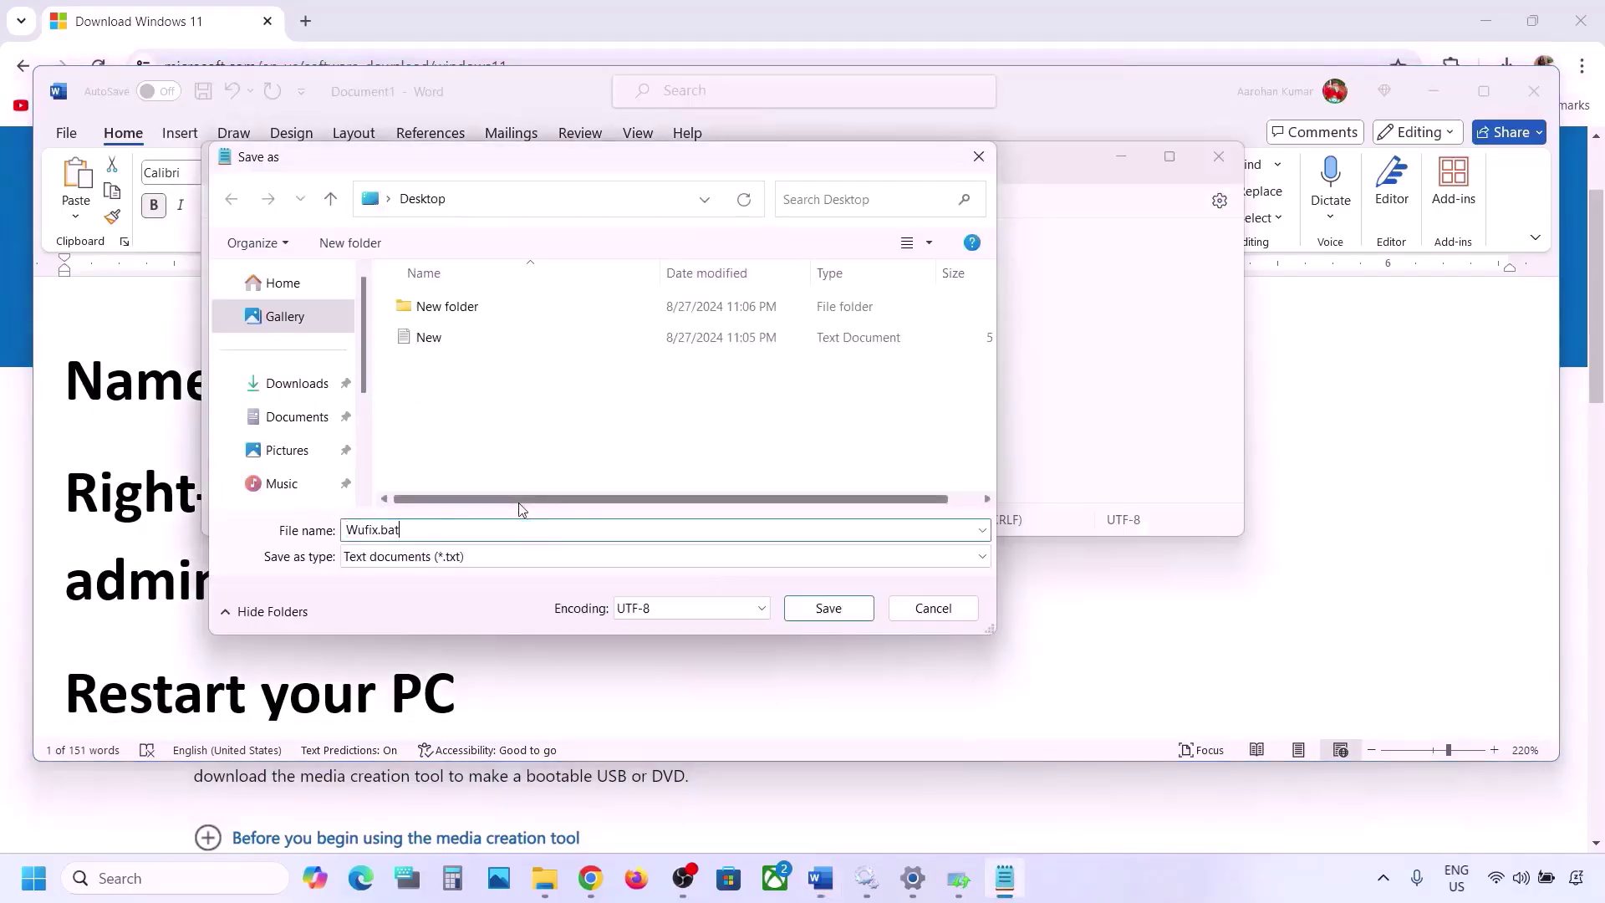
{"action": "left_click", "coordinate": [473, 565]}
{"action": "left_click", "coordinate": [413, 595]}
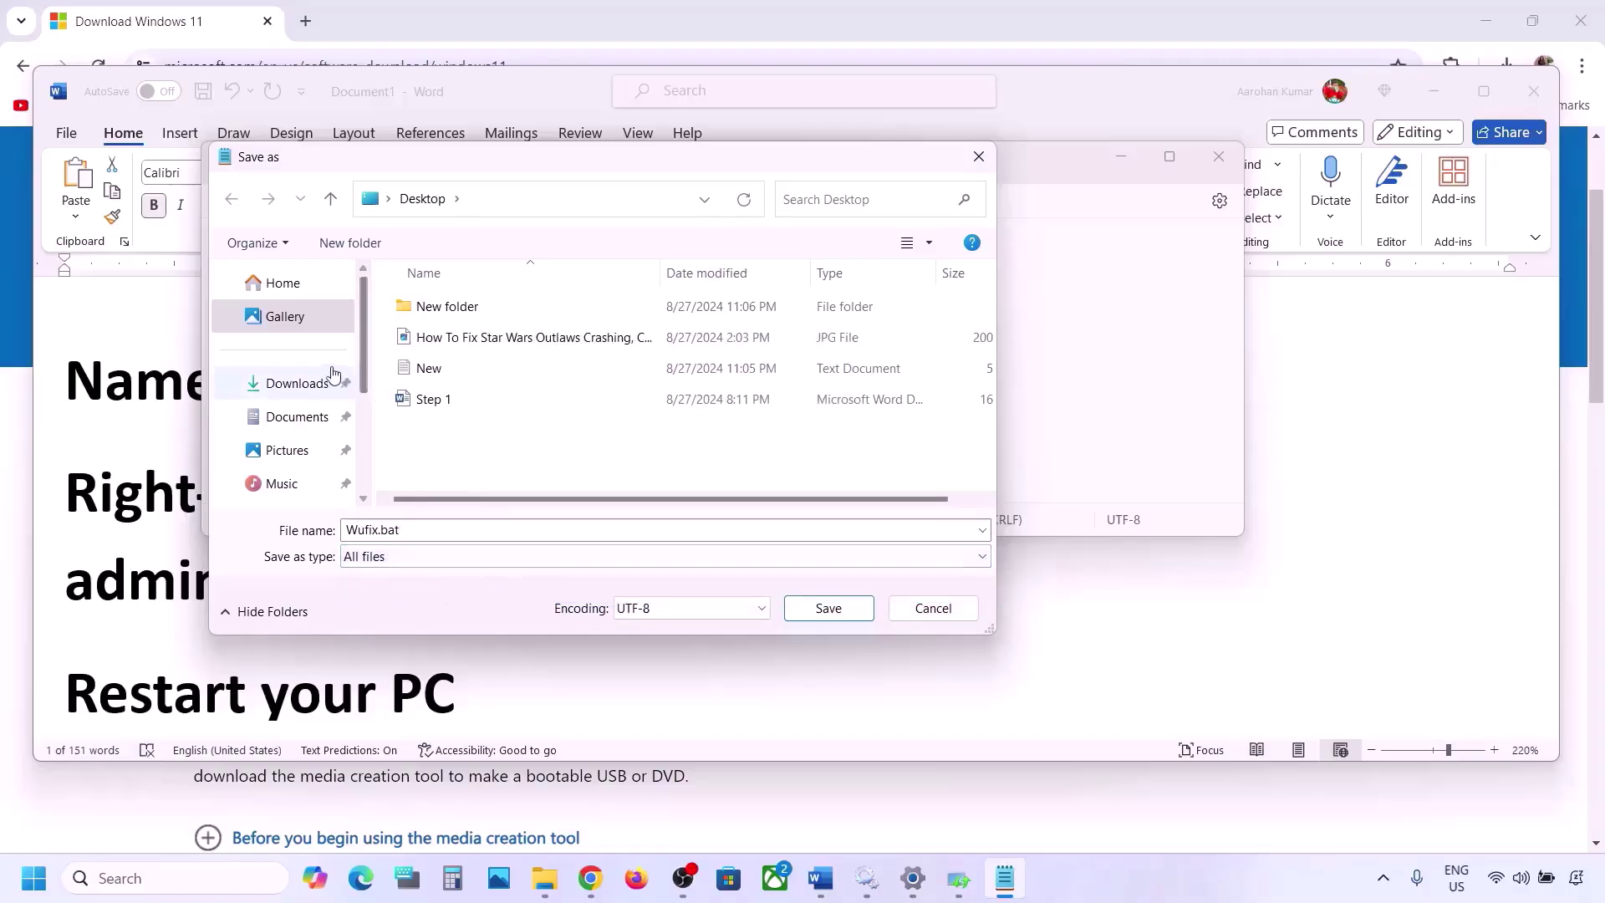
{"action": "left_click", "coordinate": [826, 609]}
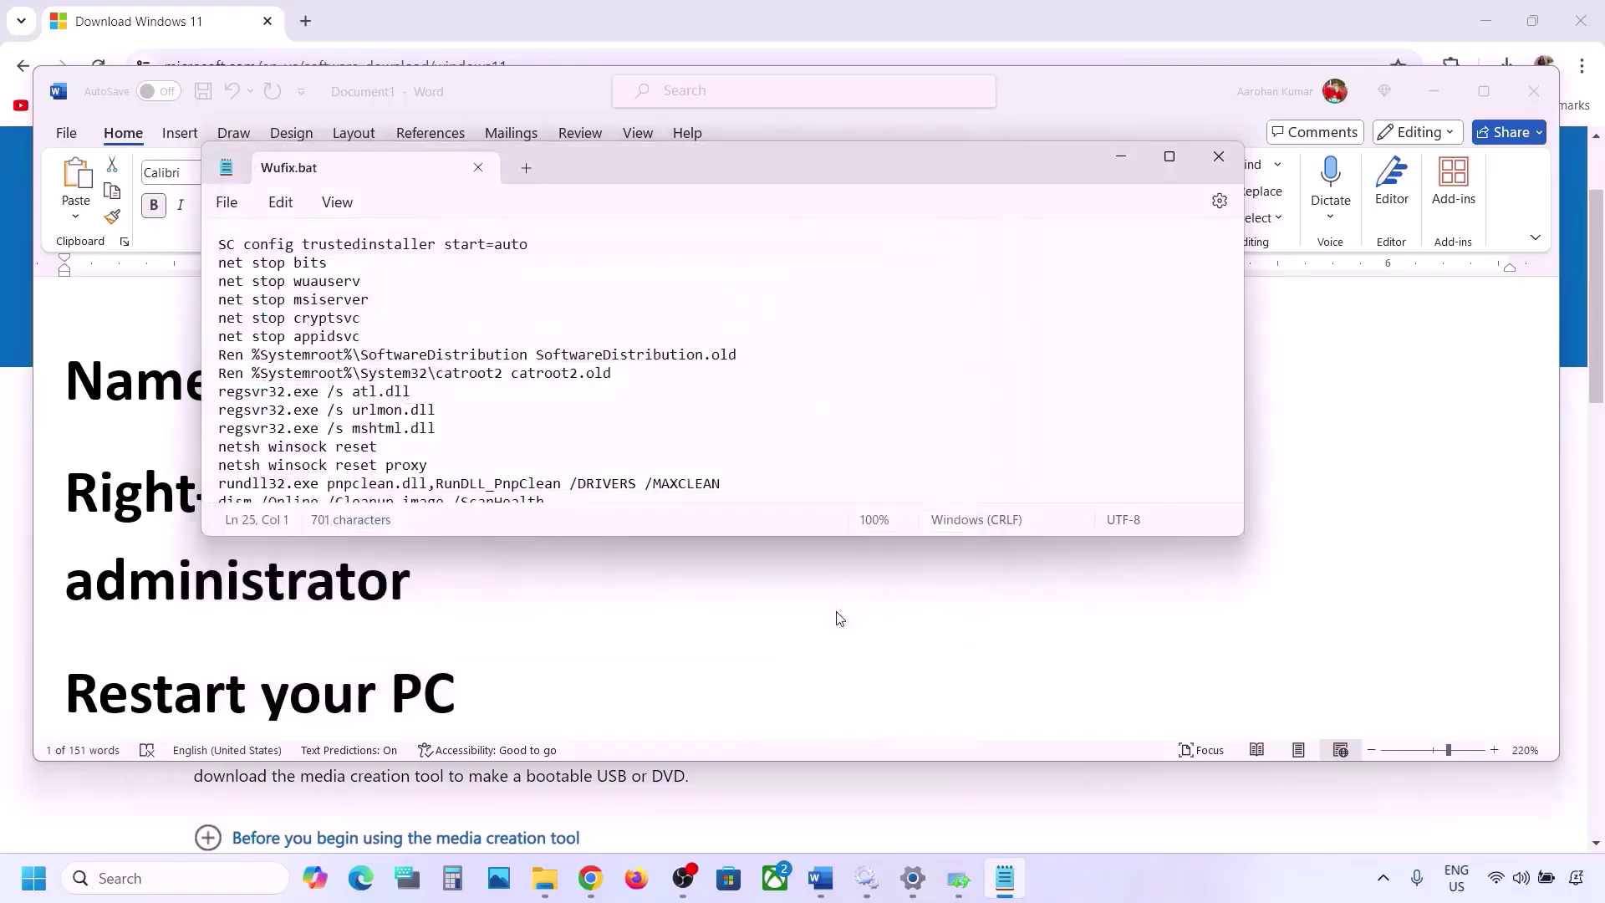
{"action": "left_click", "coordinate": [1223, 160]}
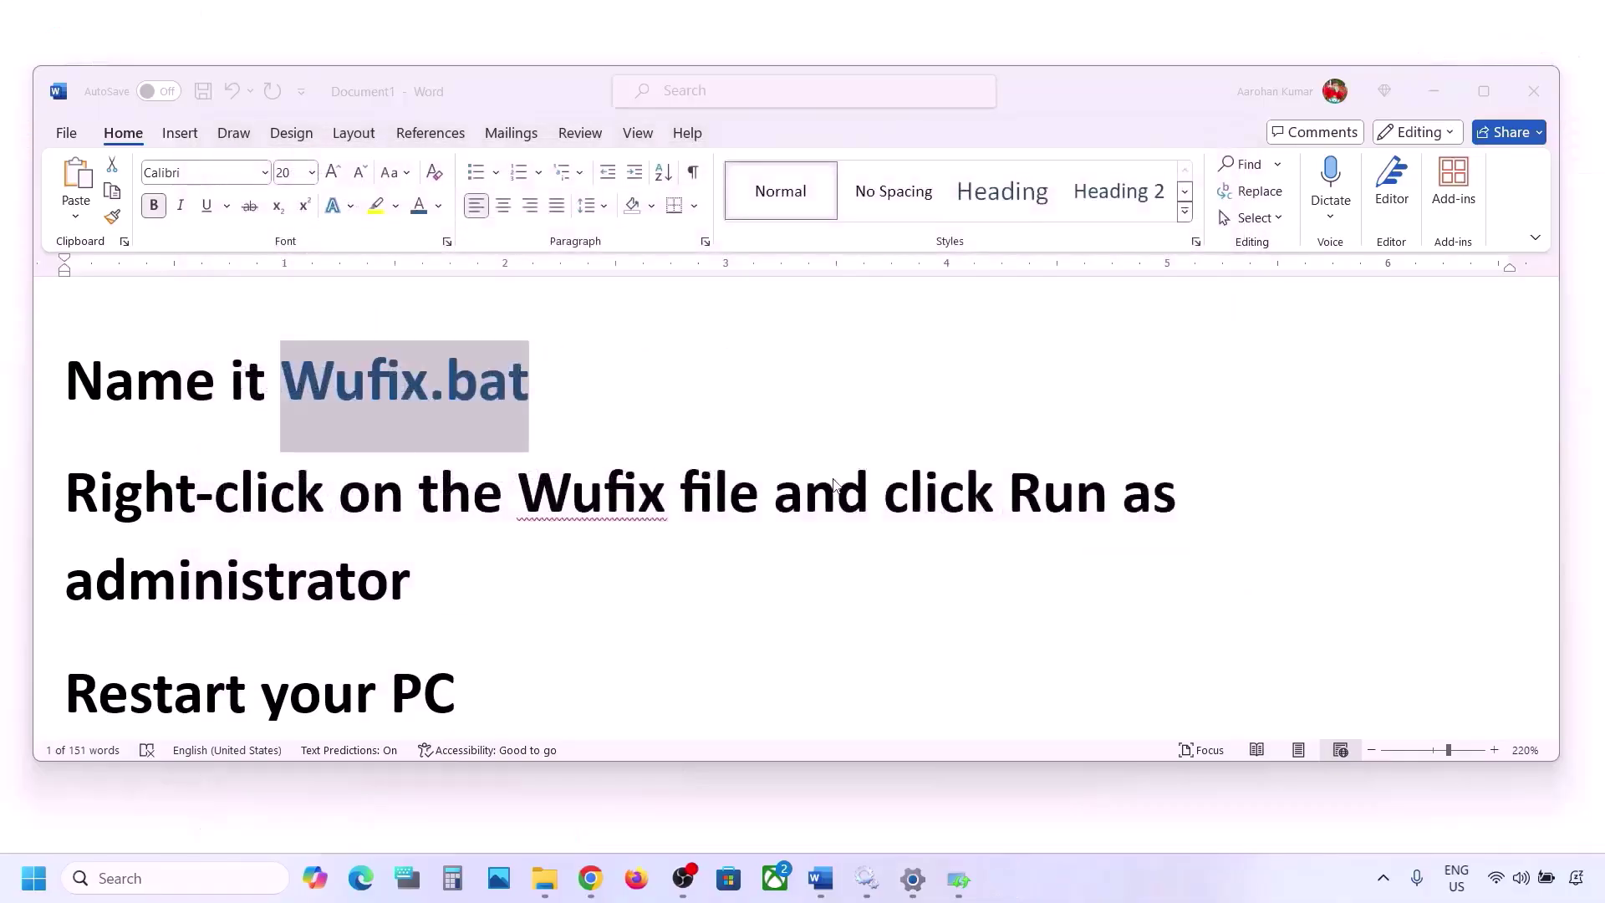
Show the desktop, close the Windows Update troubleshooter, and run the Wufix batch file as administrator
{"action": "key", "text": "super+d"}
{"action": "left_click", "coordinate": [49, 545]}
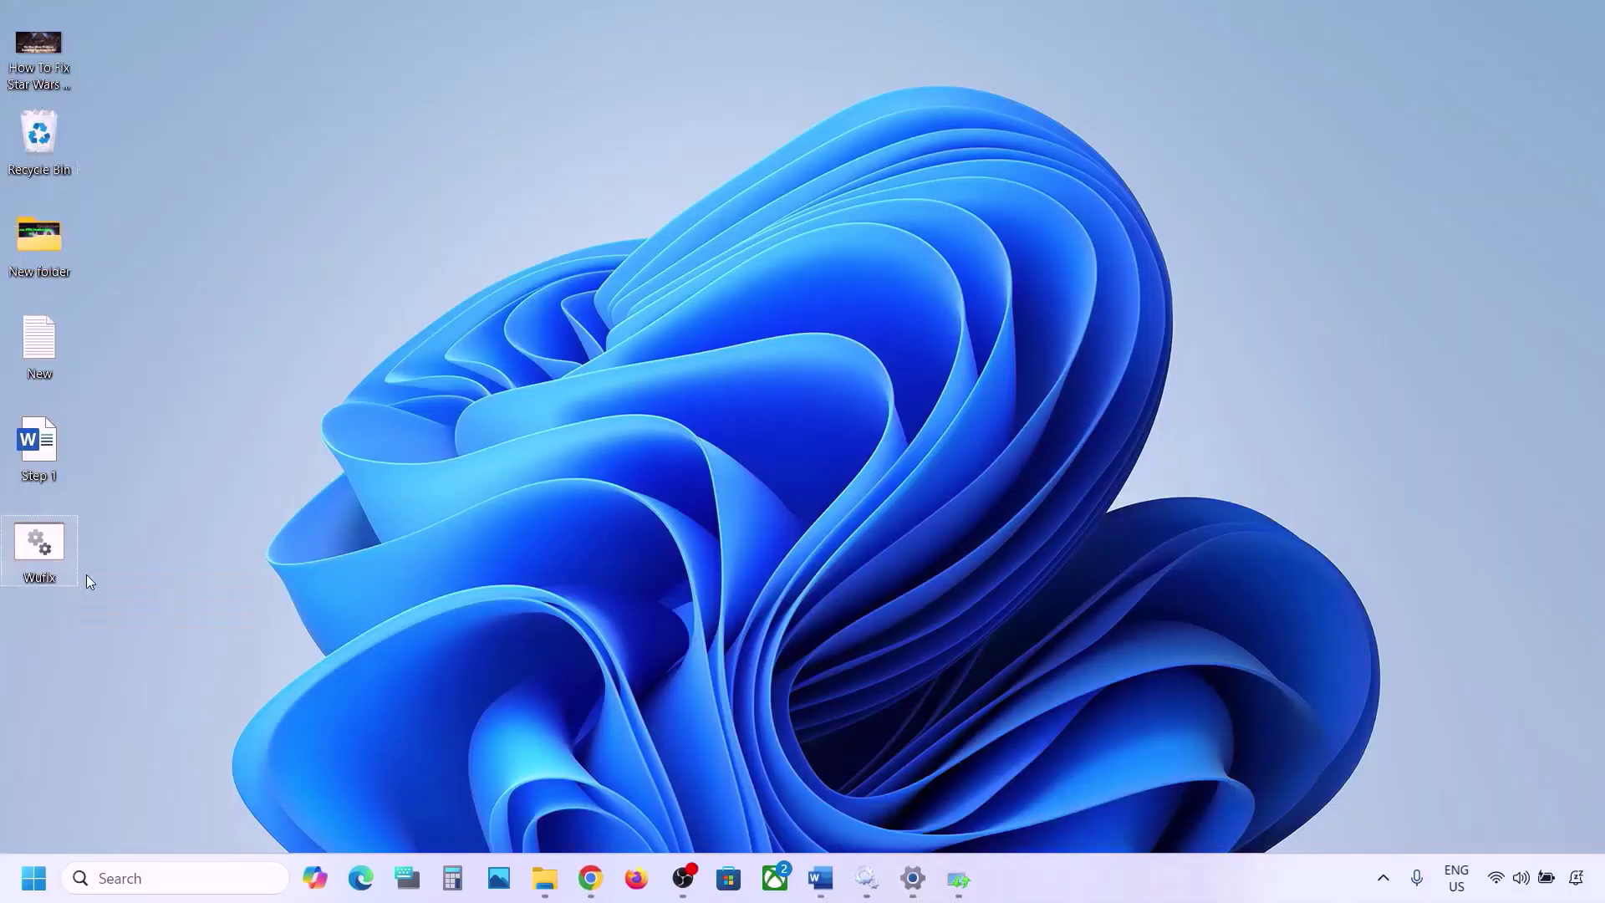
{"action": "double_click", "coordinate": [47, 545]}
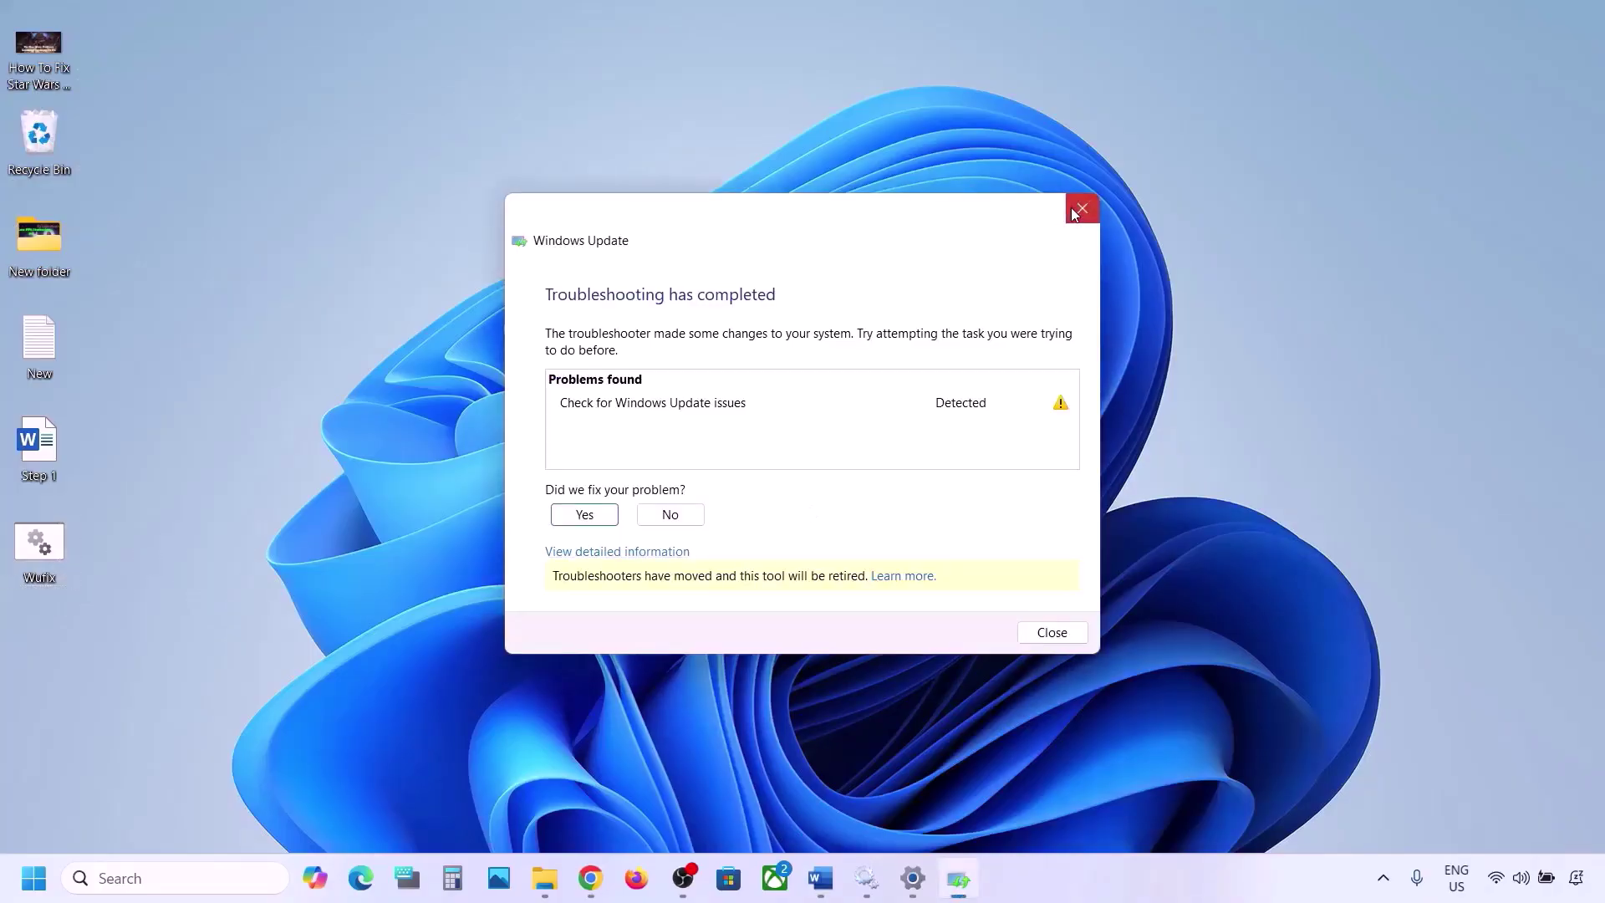
{"action": "left_click", "coordinate": [1078, 208]}
{"action": "right_click", "coordinate": [47, 545]}
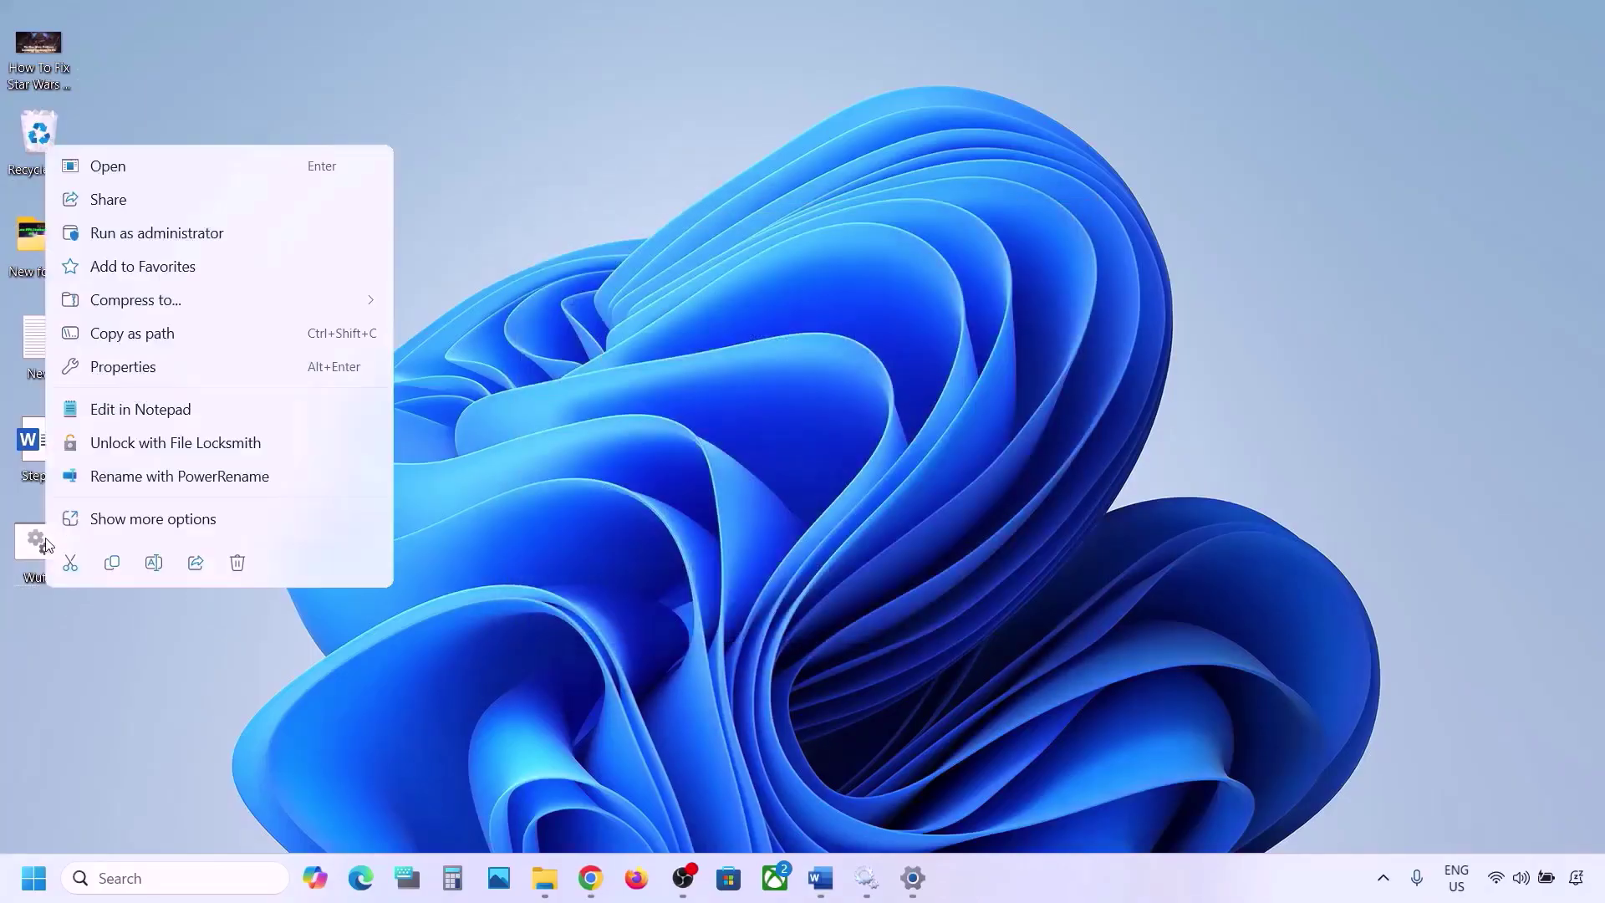
{"action": "left_click", "coordinate": [201, 236]}
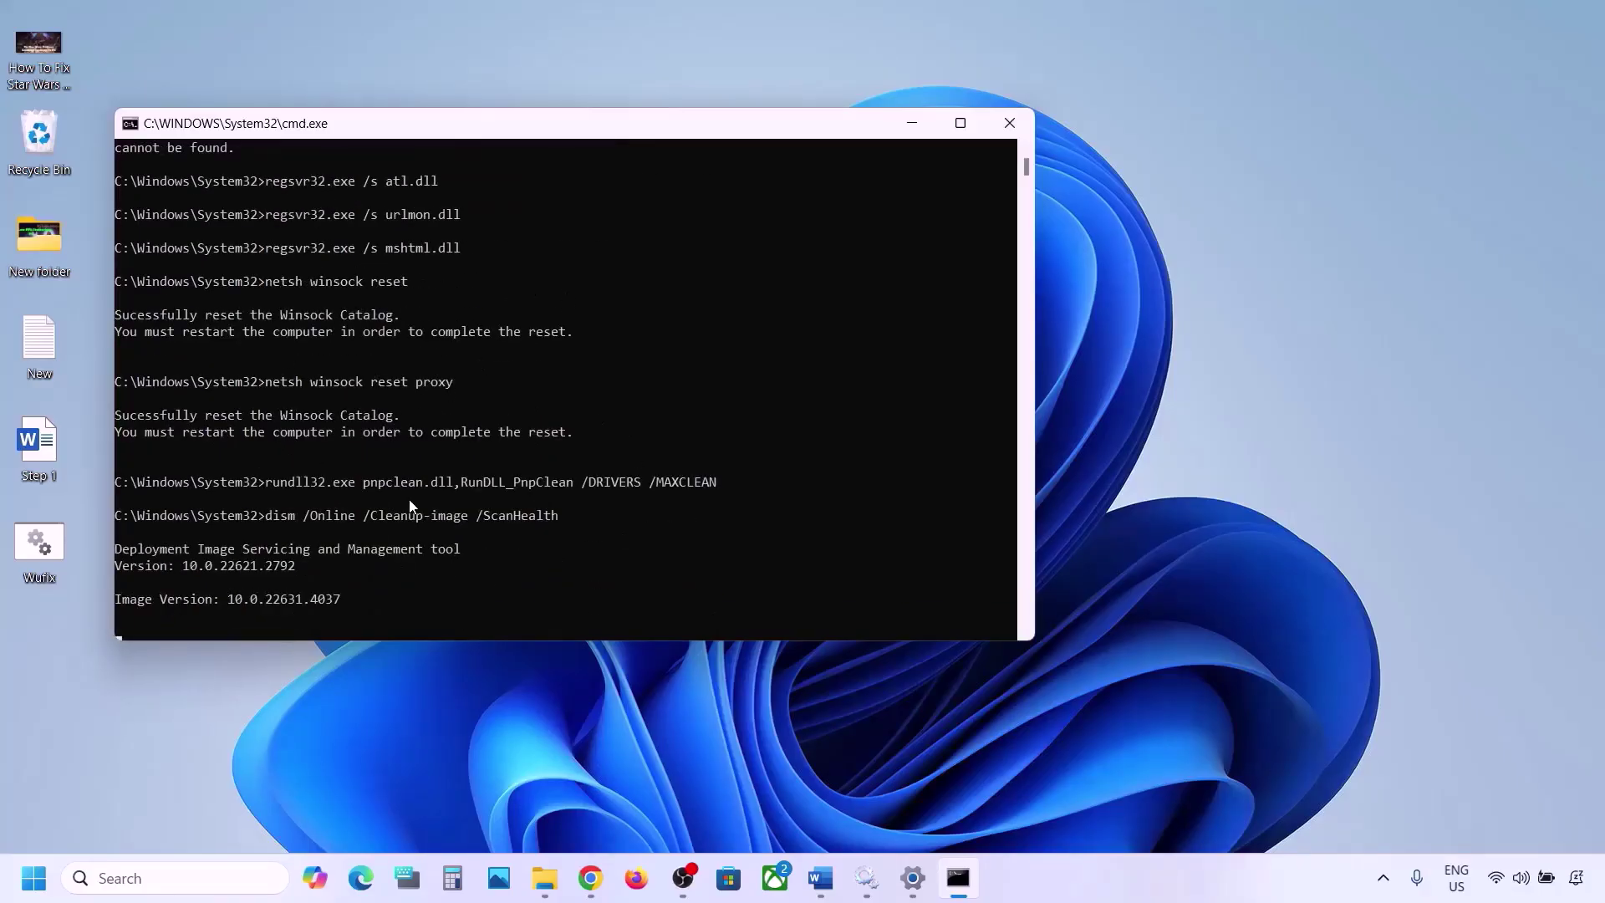
{"action": "left_click", "coordinate": [33, 877]}
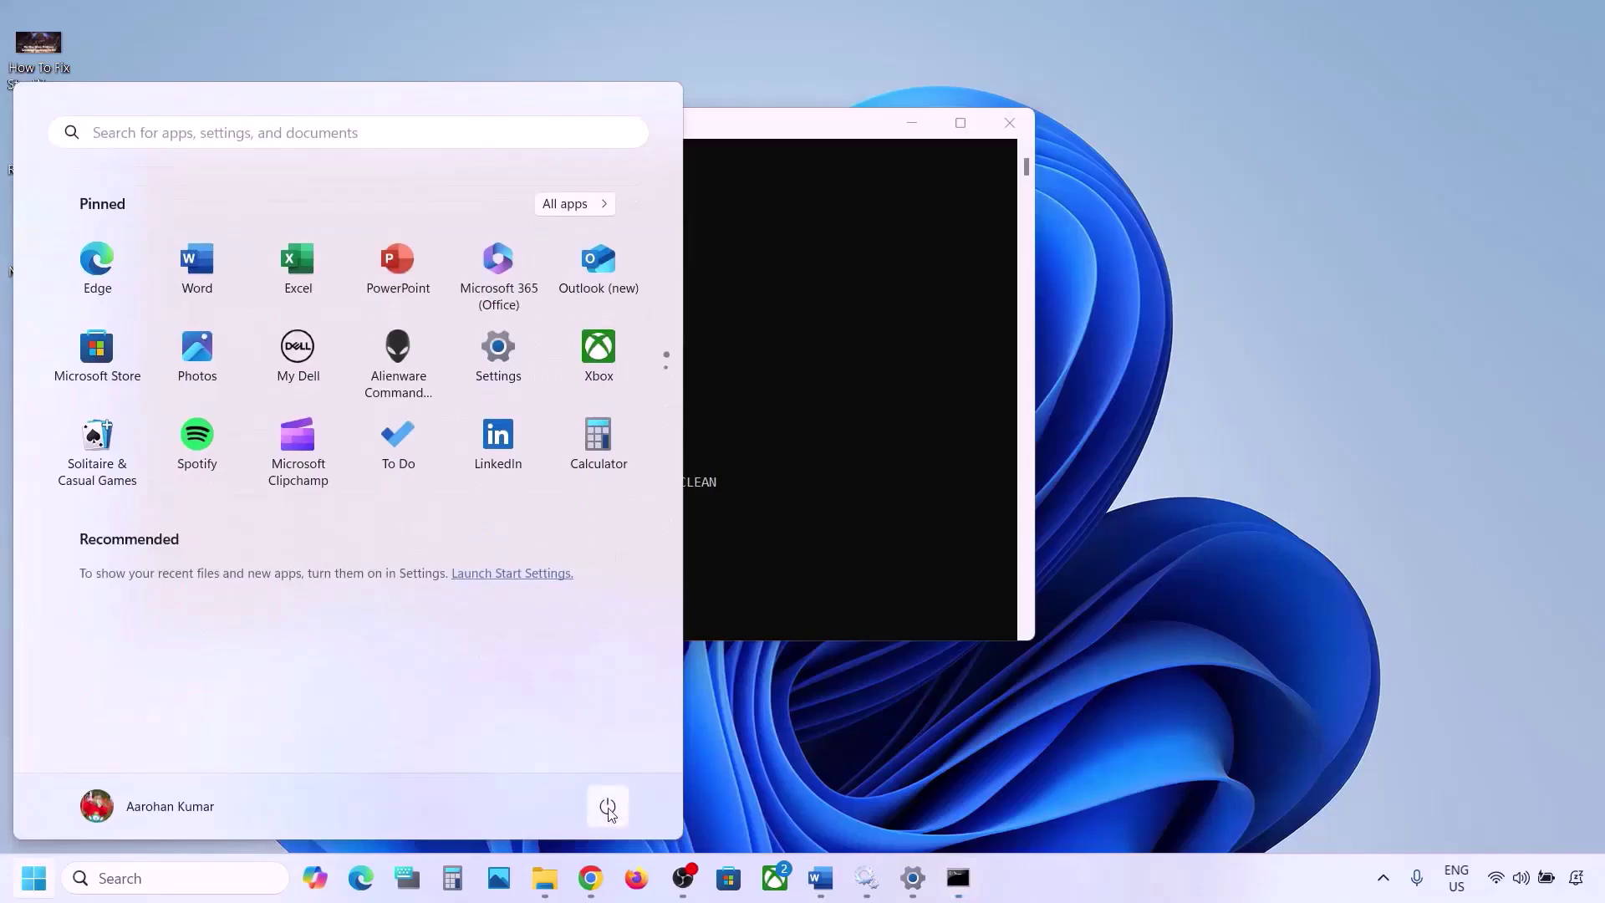
{"action": "left_click", "coordinate": [608, 806]}
{"action": "left_click", "coordinate": [944, 447]}
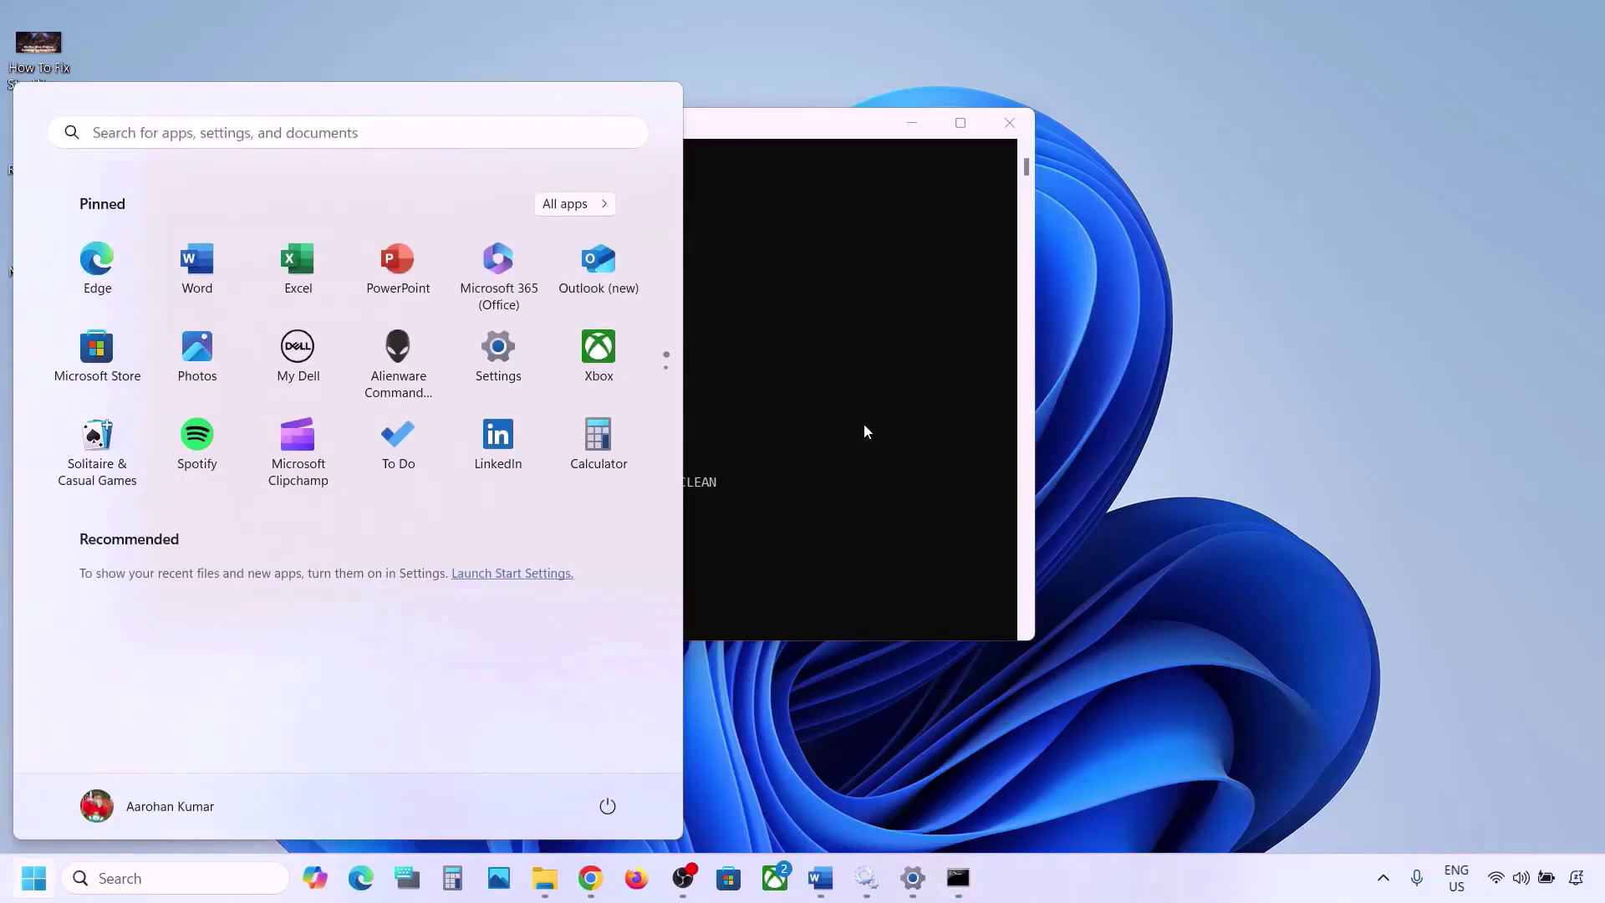
{"action": "left_click", "coordinate": [852, 424]}
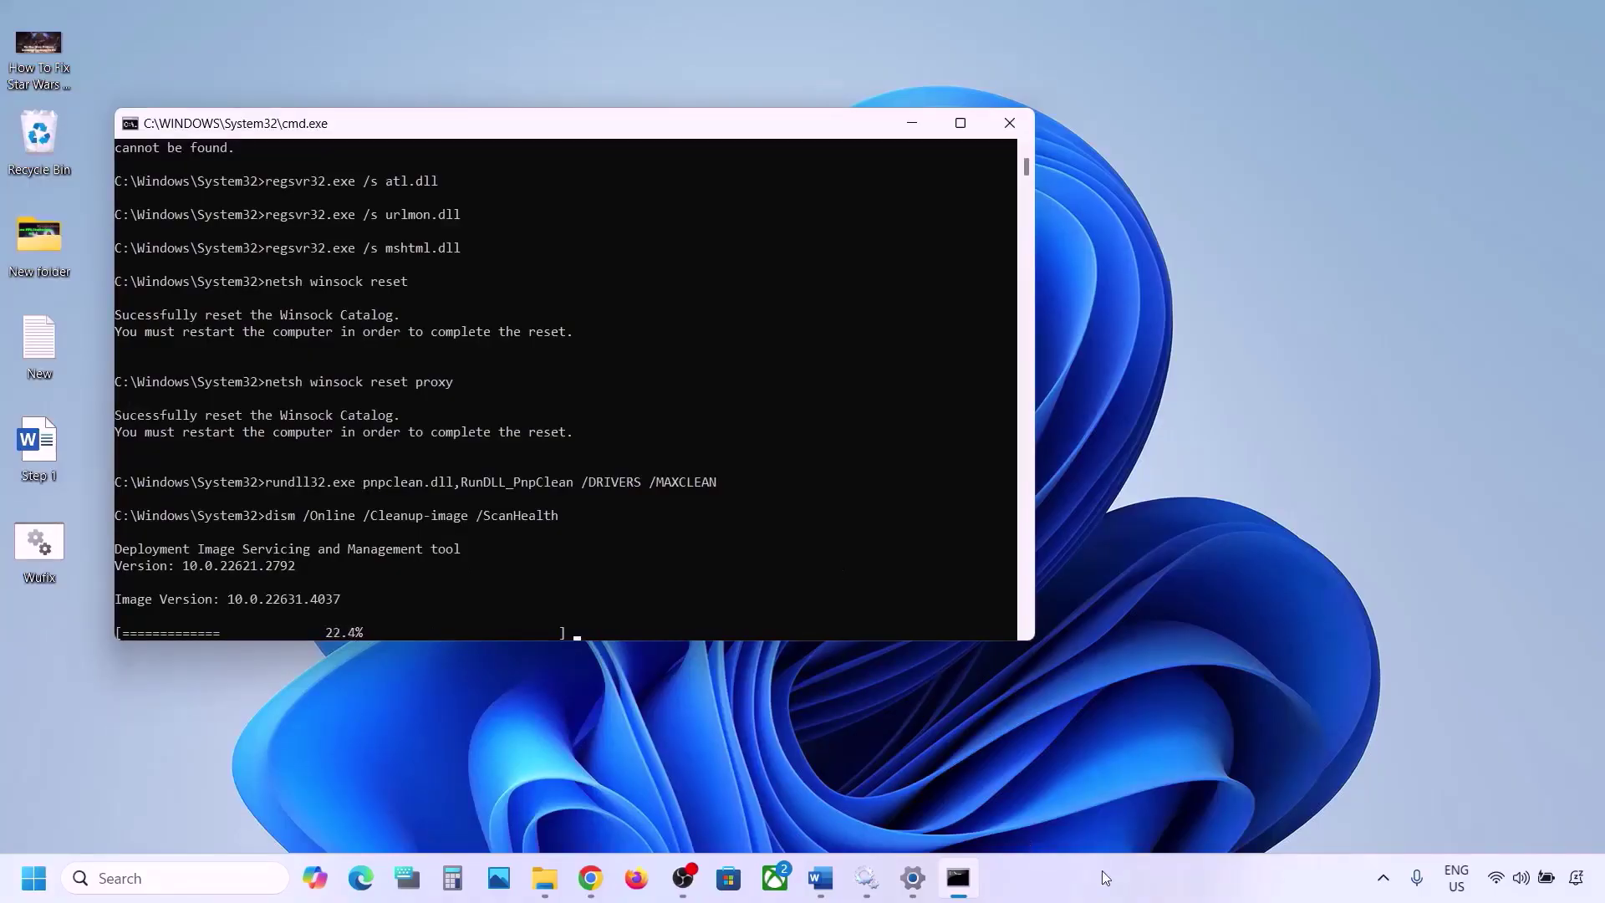
Switch back to the Word document and highlight the Step 6 heading text "Use Media Creation Tool"
{"action": "left_click", "coordinate": [1064, 896]}
{"action": "key", "text": "super+d"}
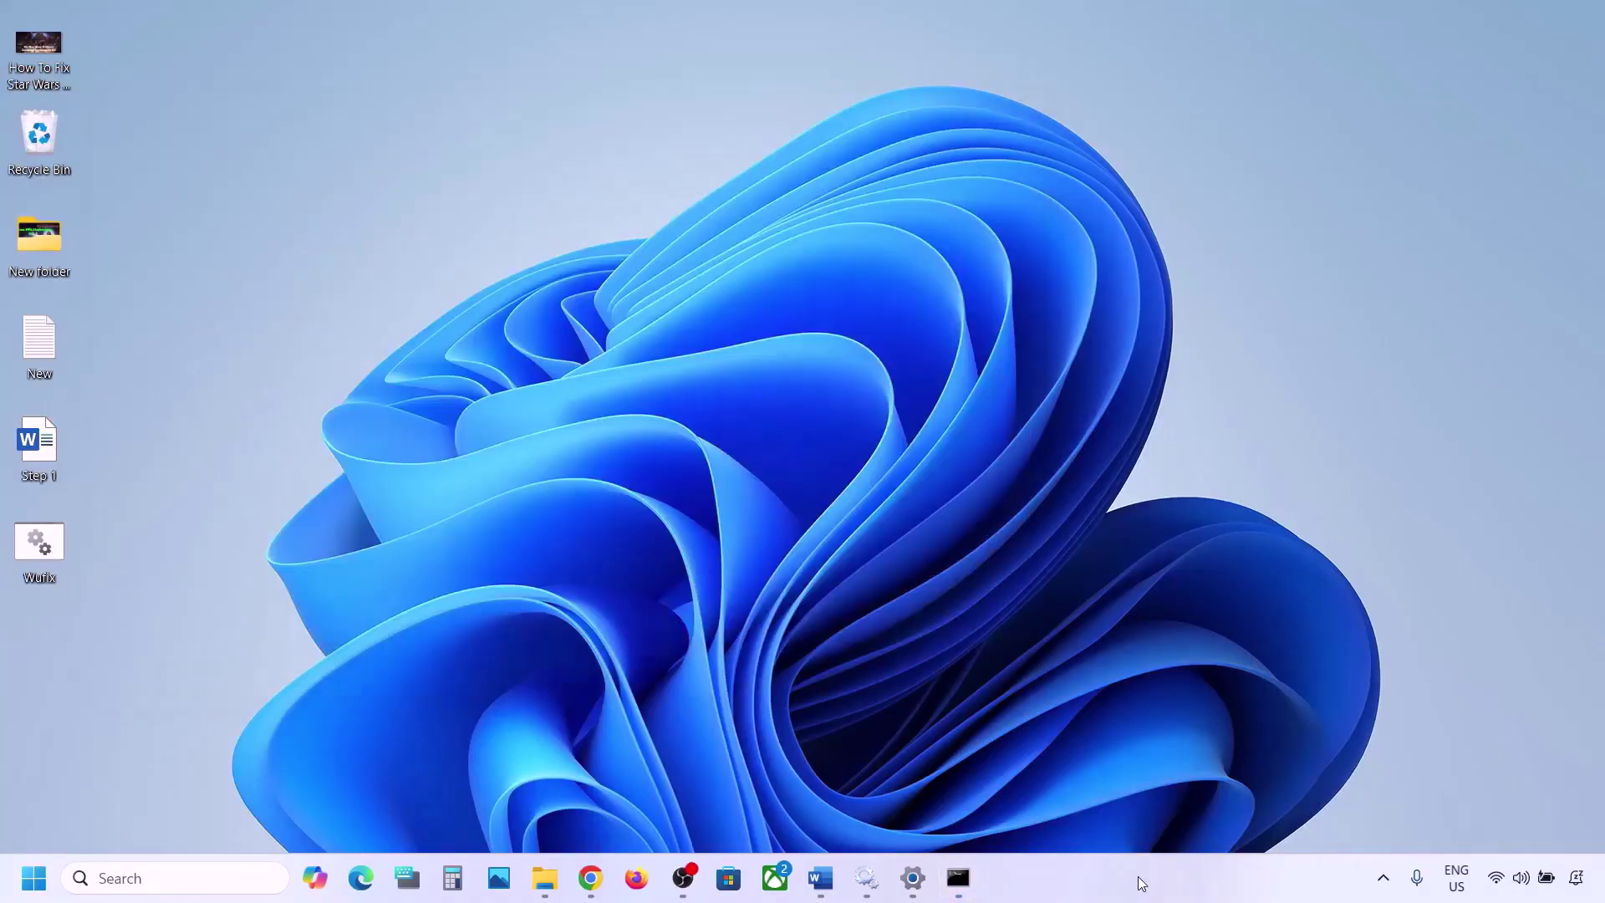
{"action": "left_click", "coordinate": [822, 878]}
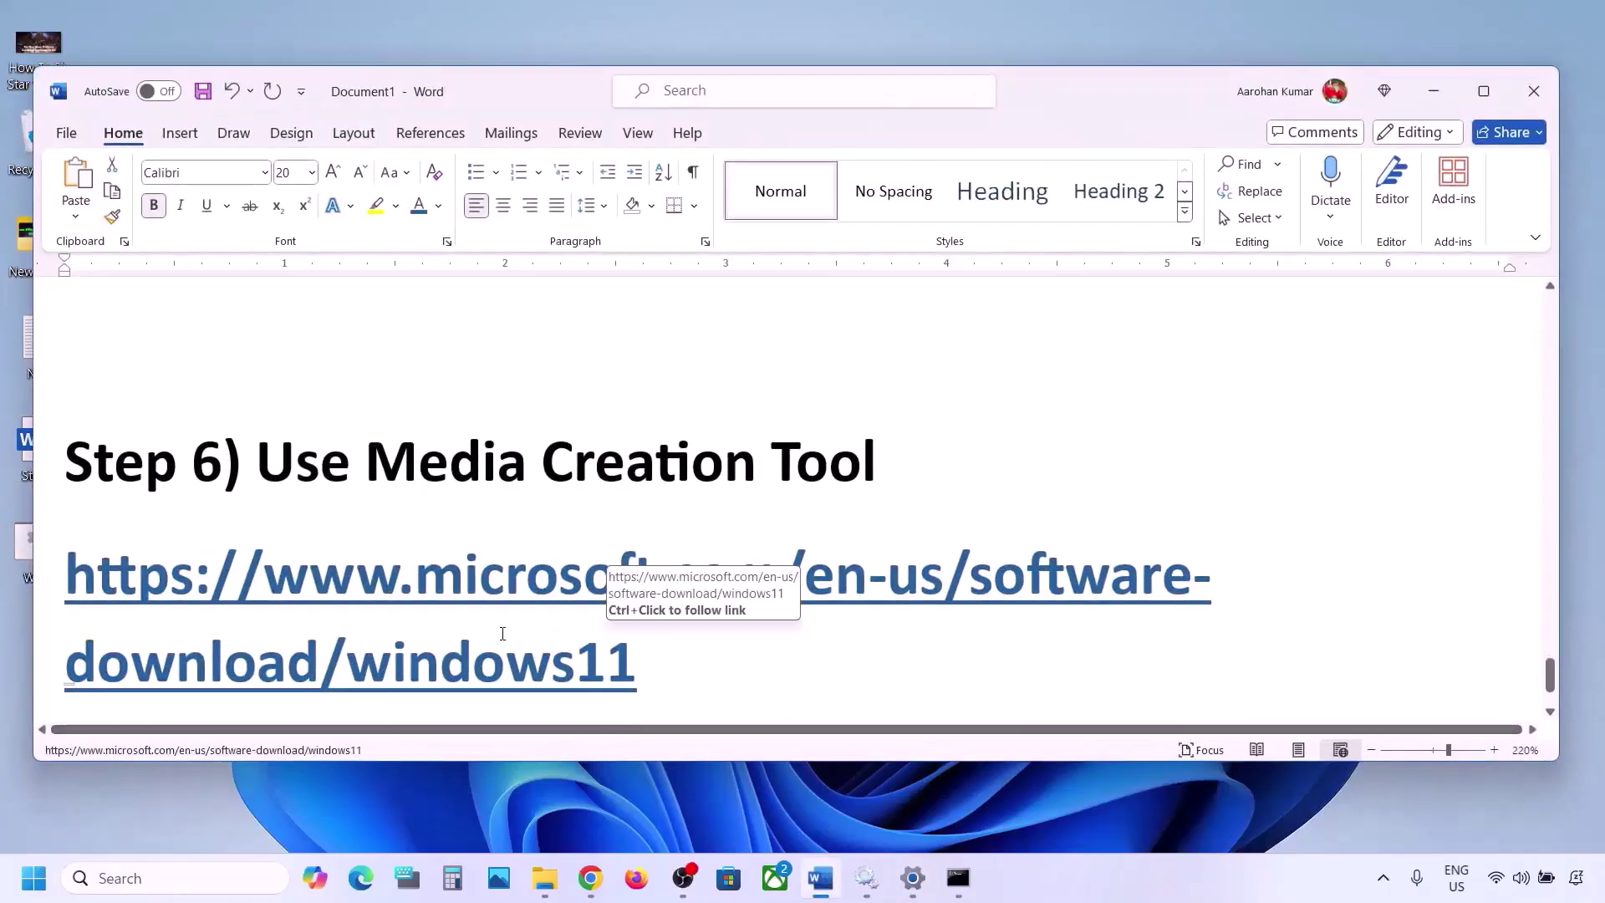
{"action": "scroll", "coordinate": [322, 415], "scroll_direction": "down", "scroll_amount": 2}
{"action": "left_click_drag", "start_coordinate": [262, 331], "coordinate": [888, 335]}
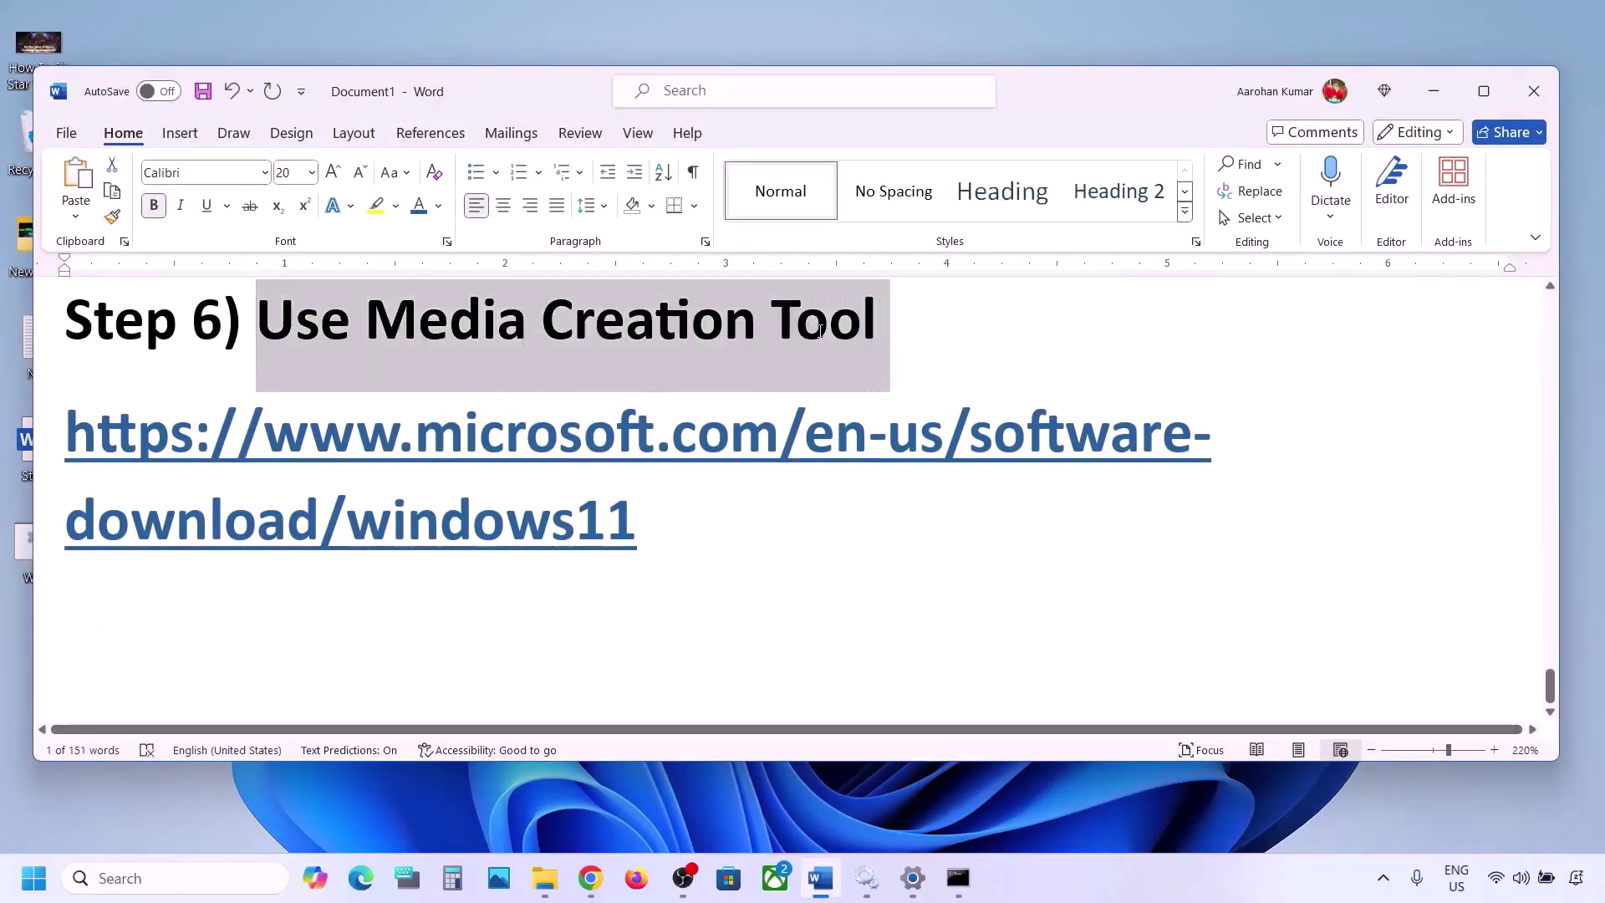
Download the media creation tool from the Create Windows 11 Installation Media section of Microsoft's Download Windows 11 page in Chrome
{"action": "left_click", "coordinate": [1143, 873]}
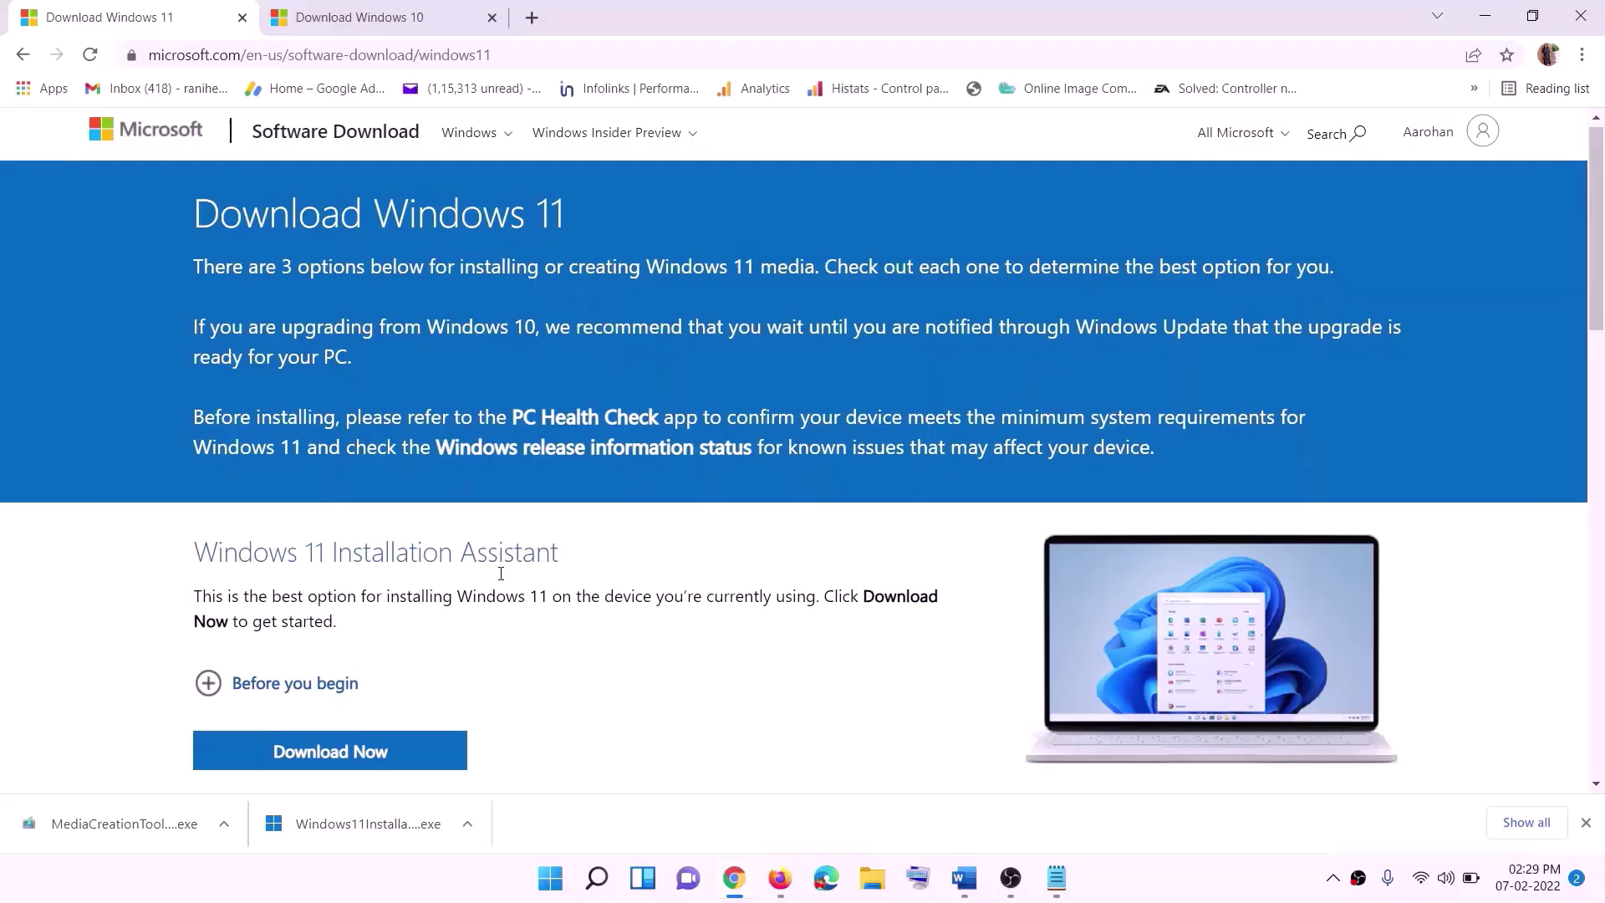
{"action": "scroll", "coordinate": [501, 574], "scroll_direction": "down", "scroll_amount": 5}
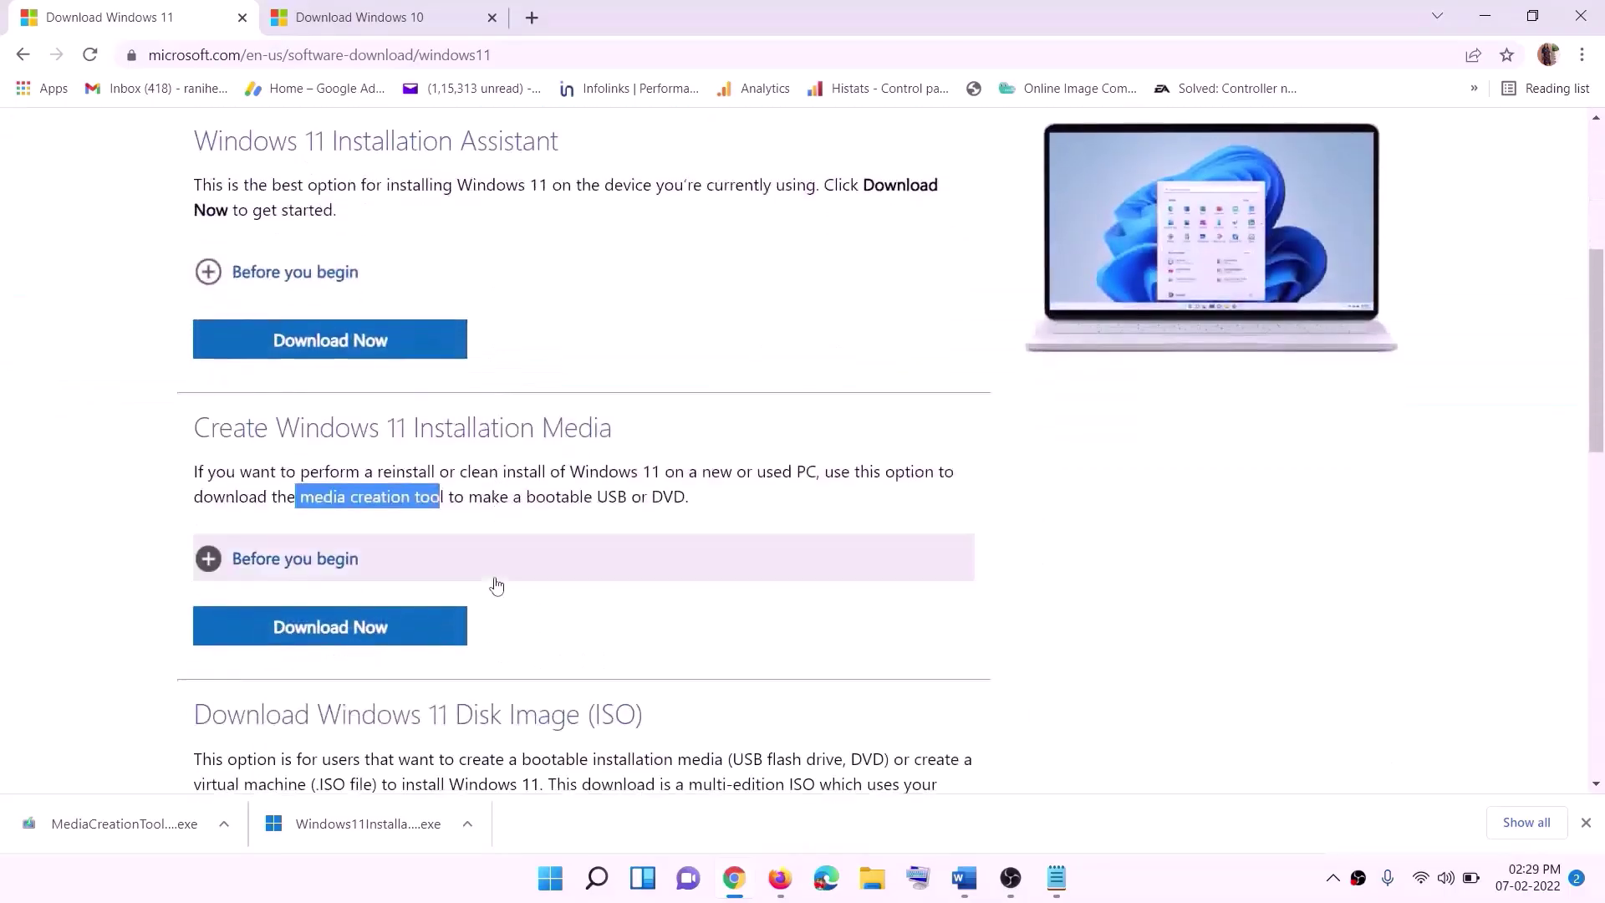
{"action": "left_click_drag", "start_coordinate": [301, 497], "coordinate": [465, 495]}
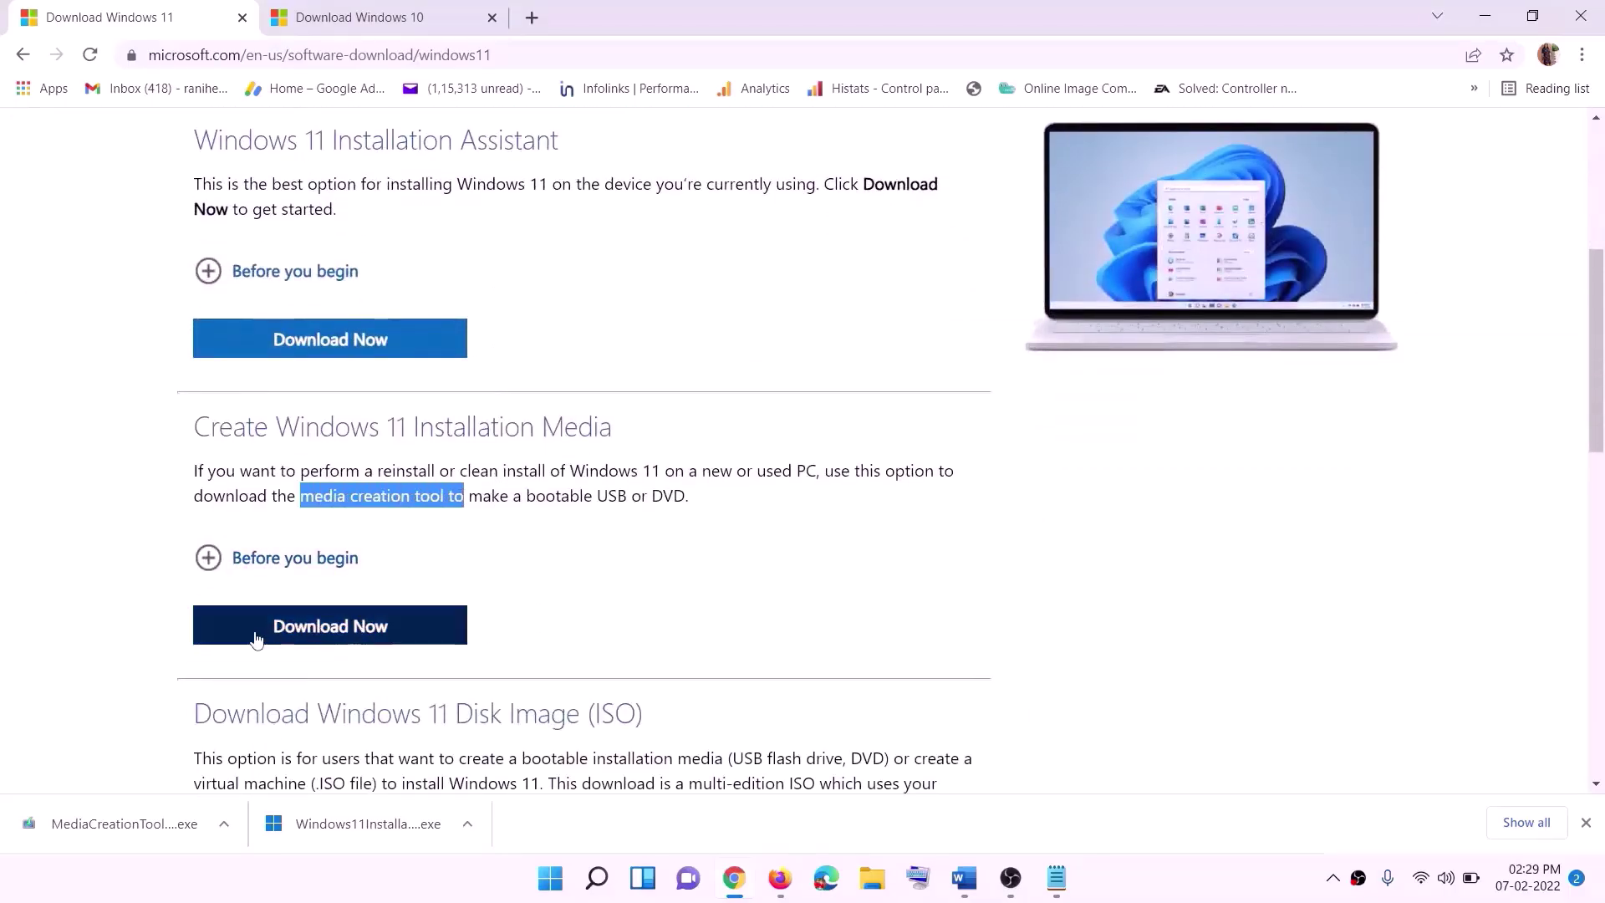
{"action": "left_click", "coordinate": [319, 637]}
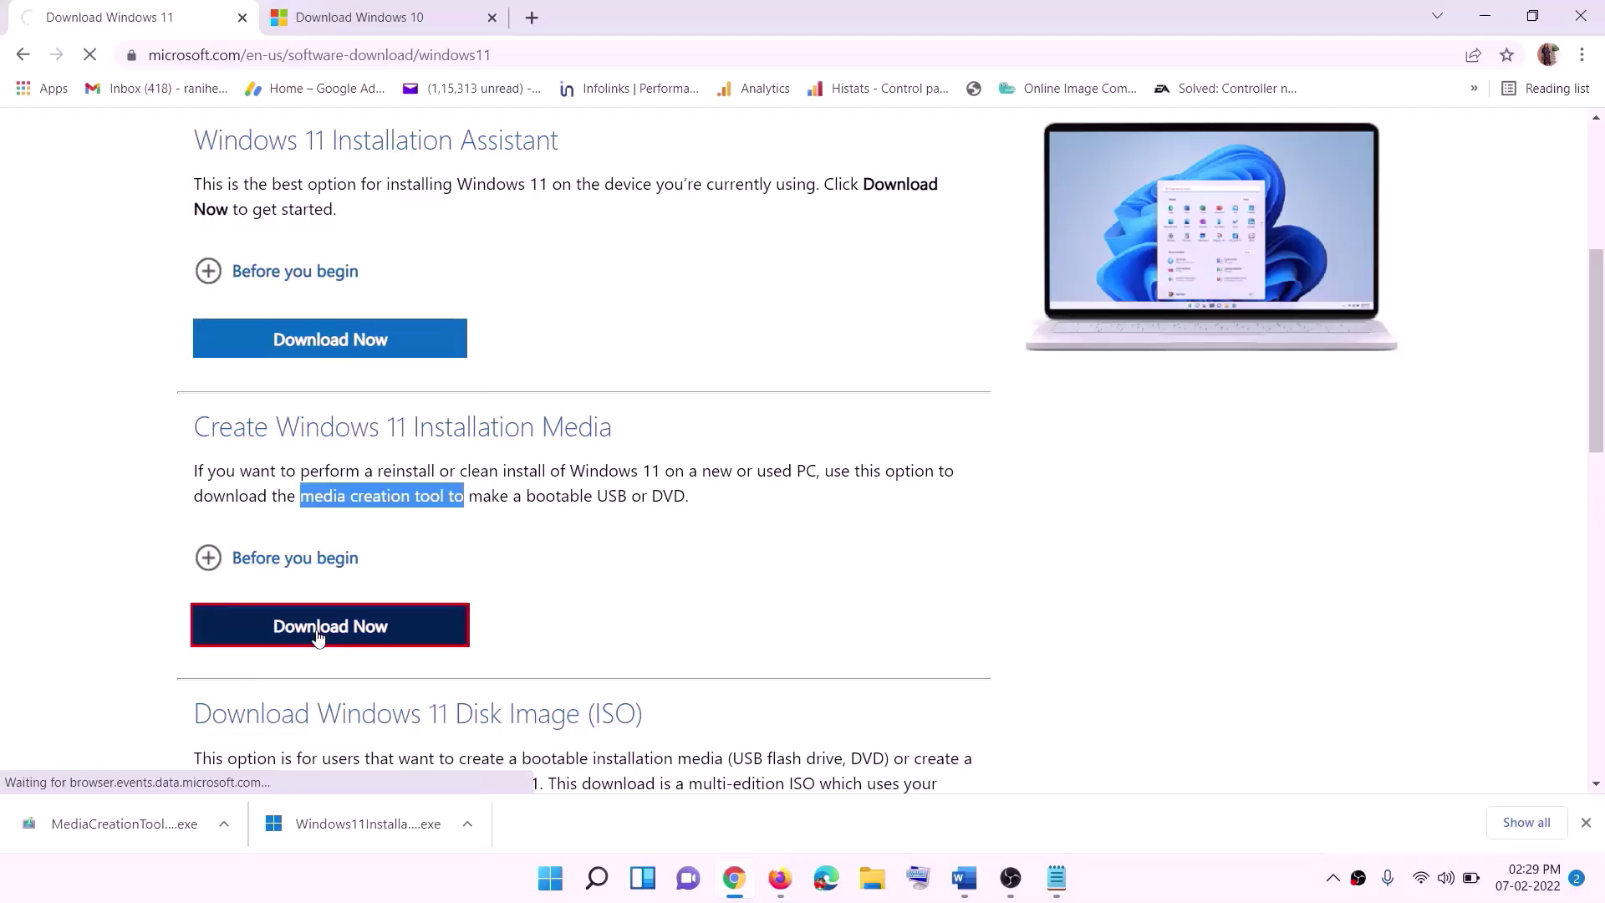
{"action": "left_click", "coordinate": [318, 637]}
Launch the downloaded MediaCreationTool .exe and accept the license terms in Windows 11 Setup
{"action": "left_click", "coordinate": [142, 823]}
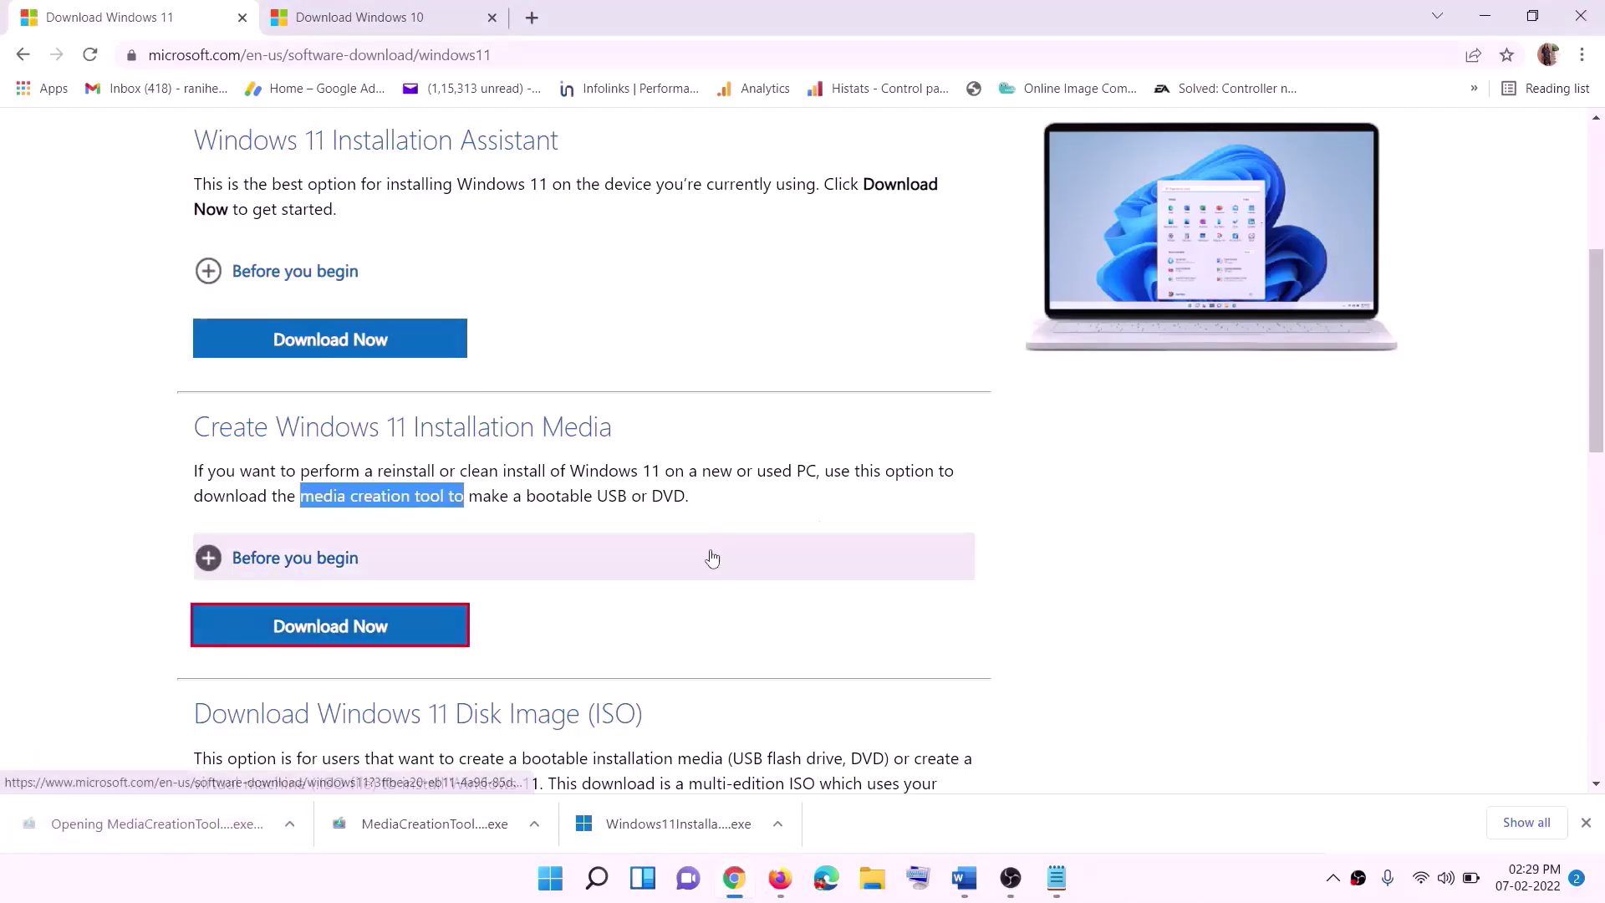
{"action": "left_click", "coordinate": [707, 616]}
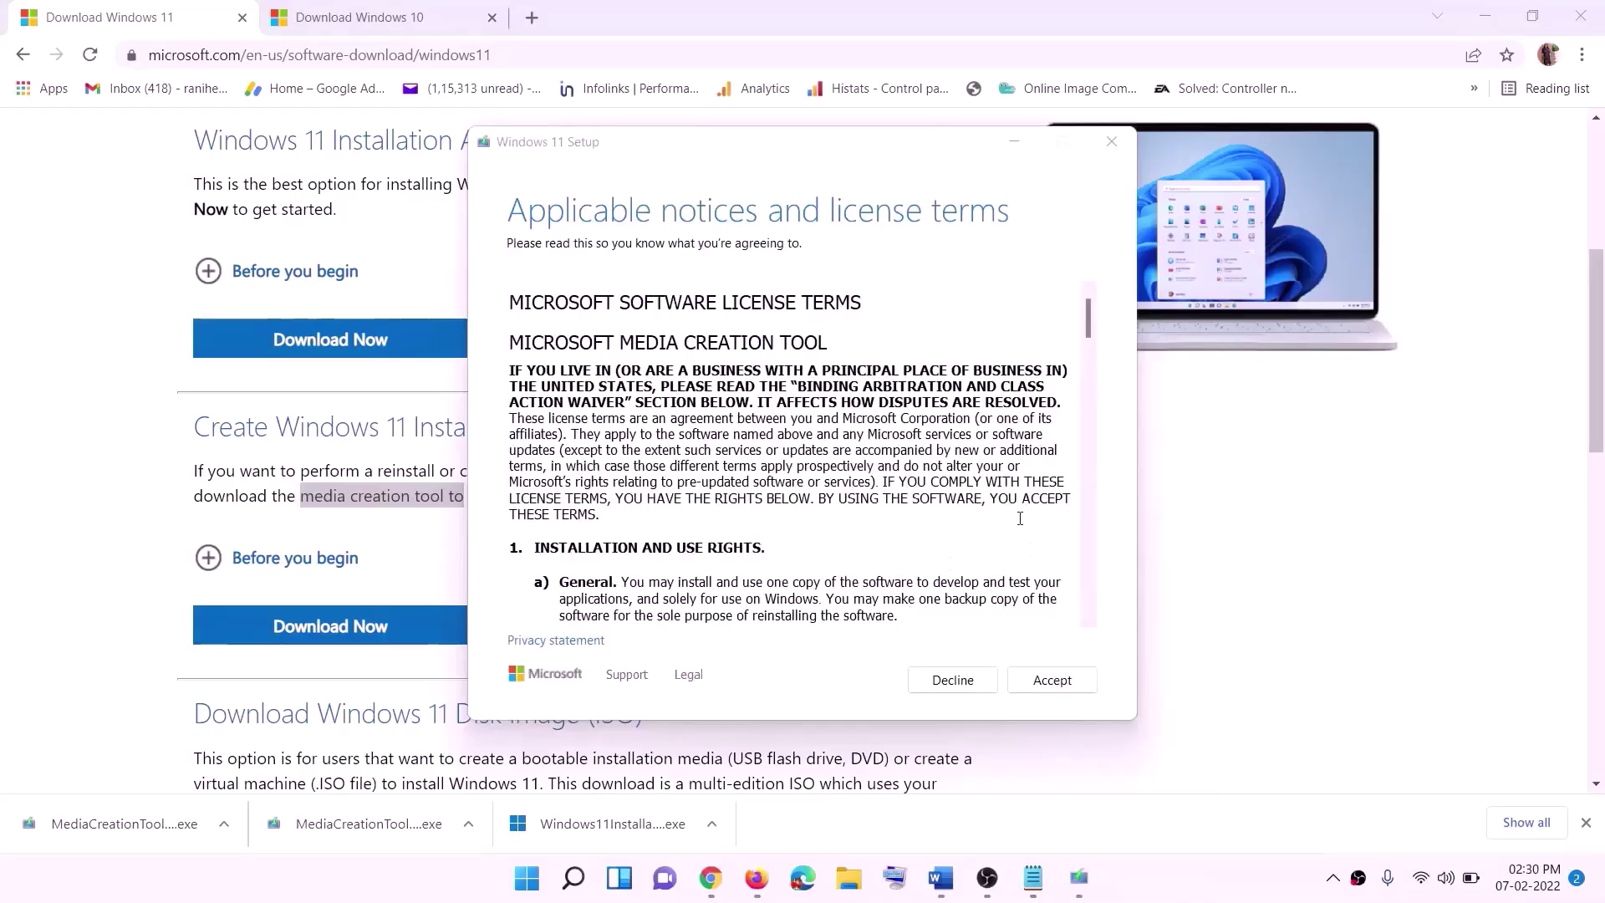
{"action": "left_click", "coordinate": [1032, 681]}
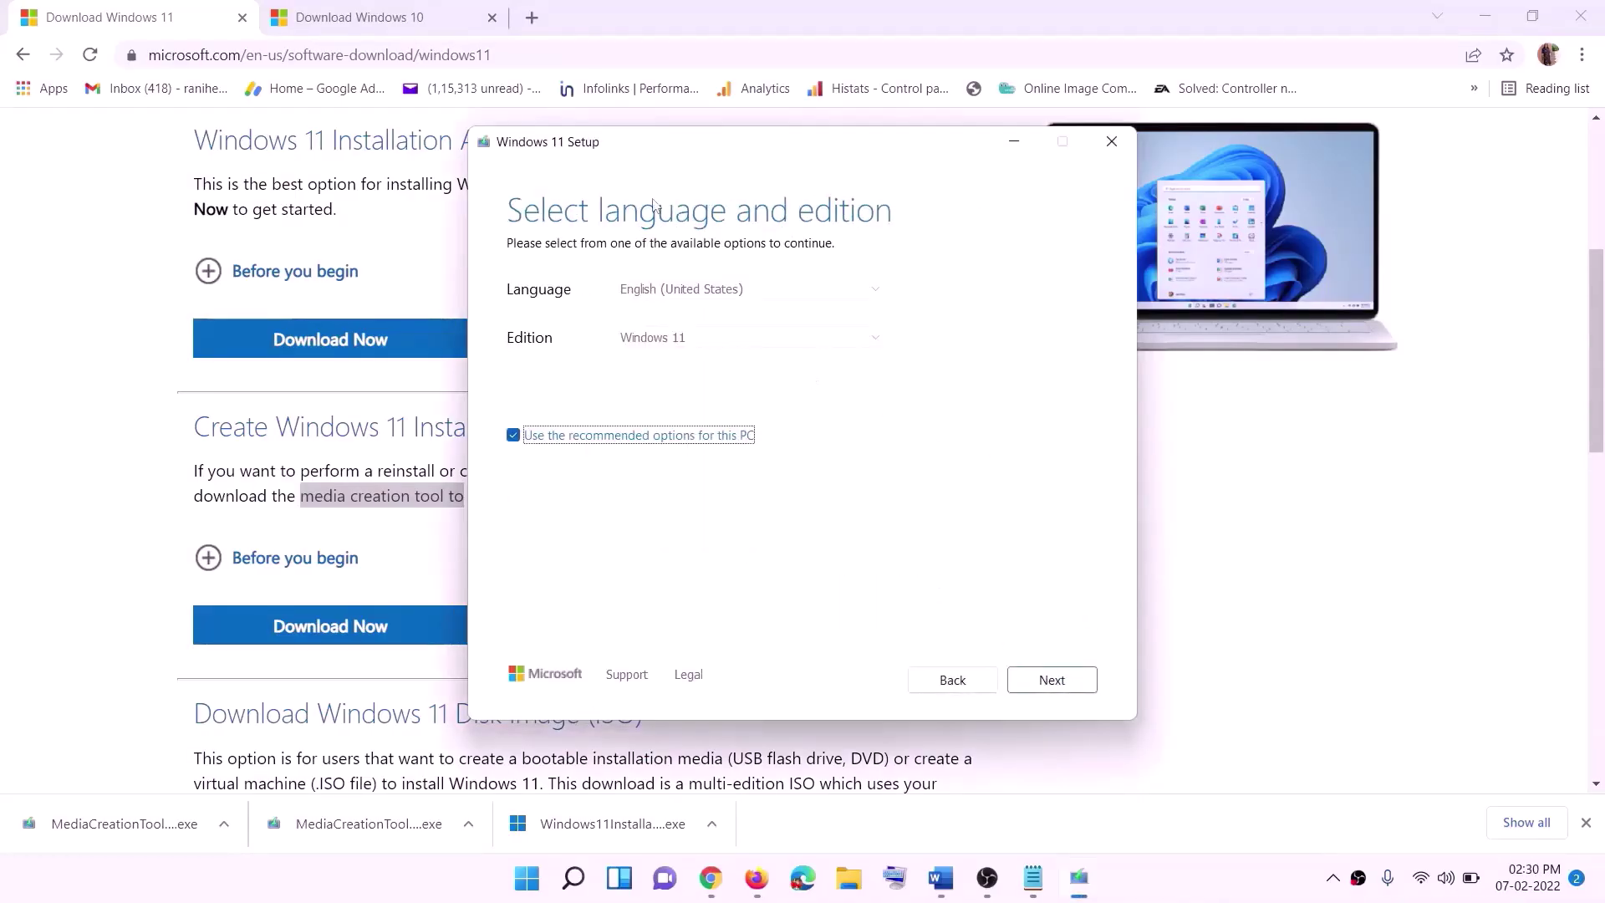